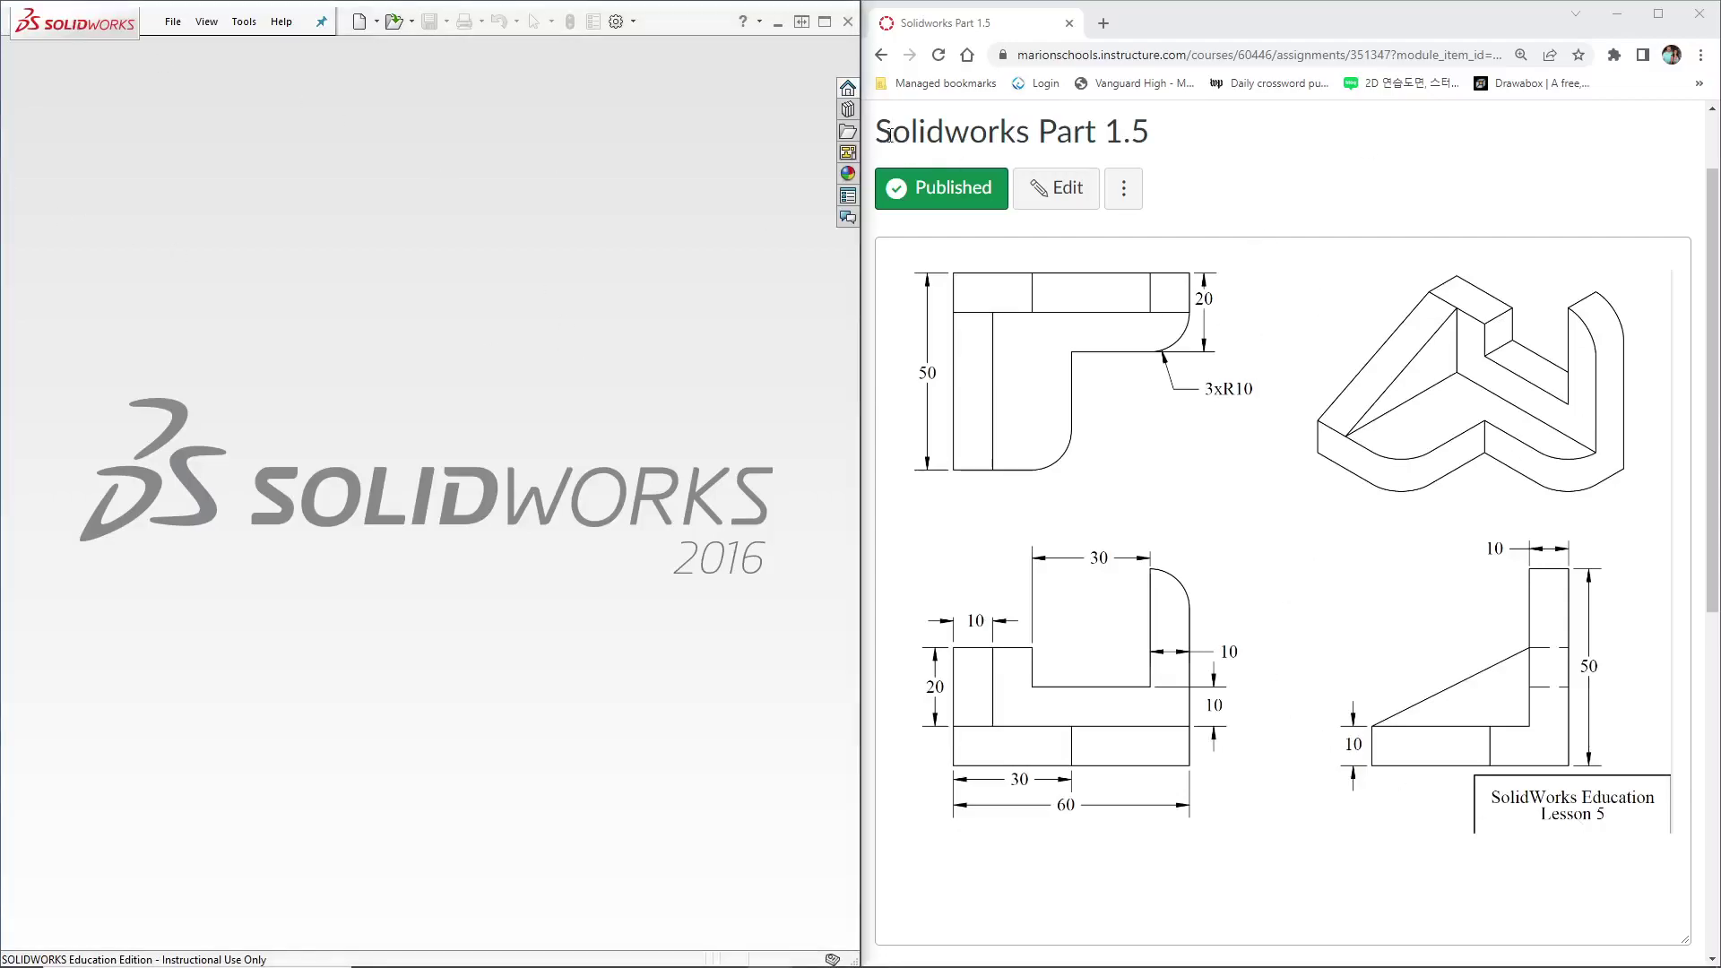
Create a new blank Part document, Part1, alongside the Part 1.5 reference drawing.
drag(880, 132, 1190, 146)
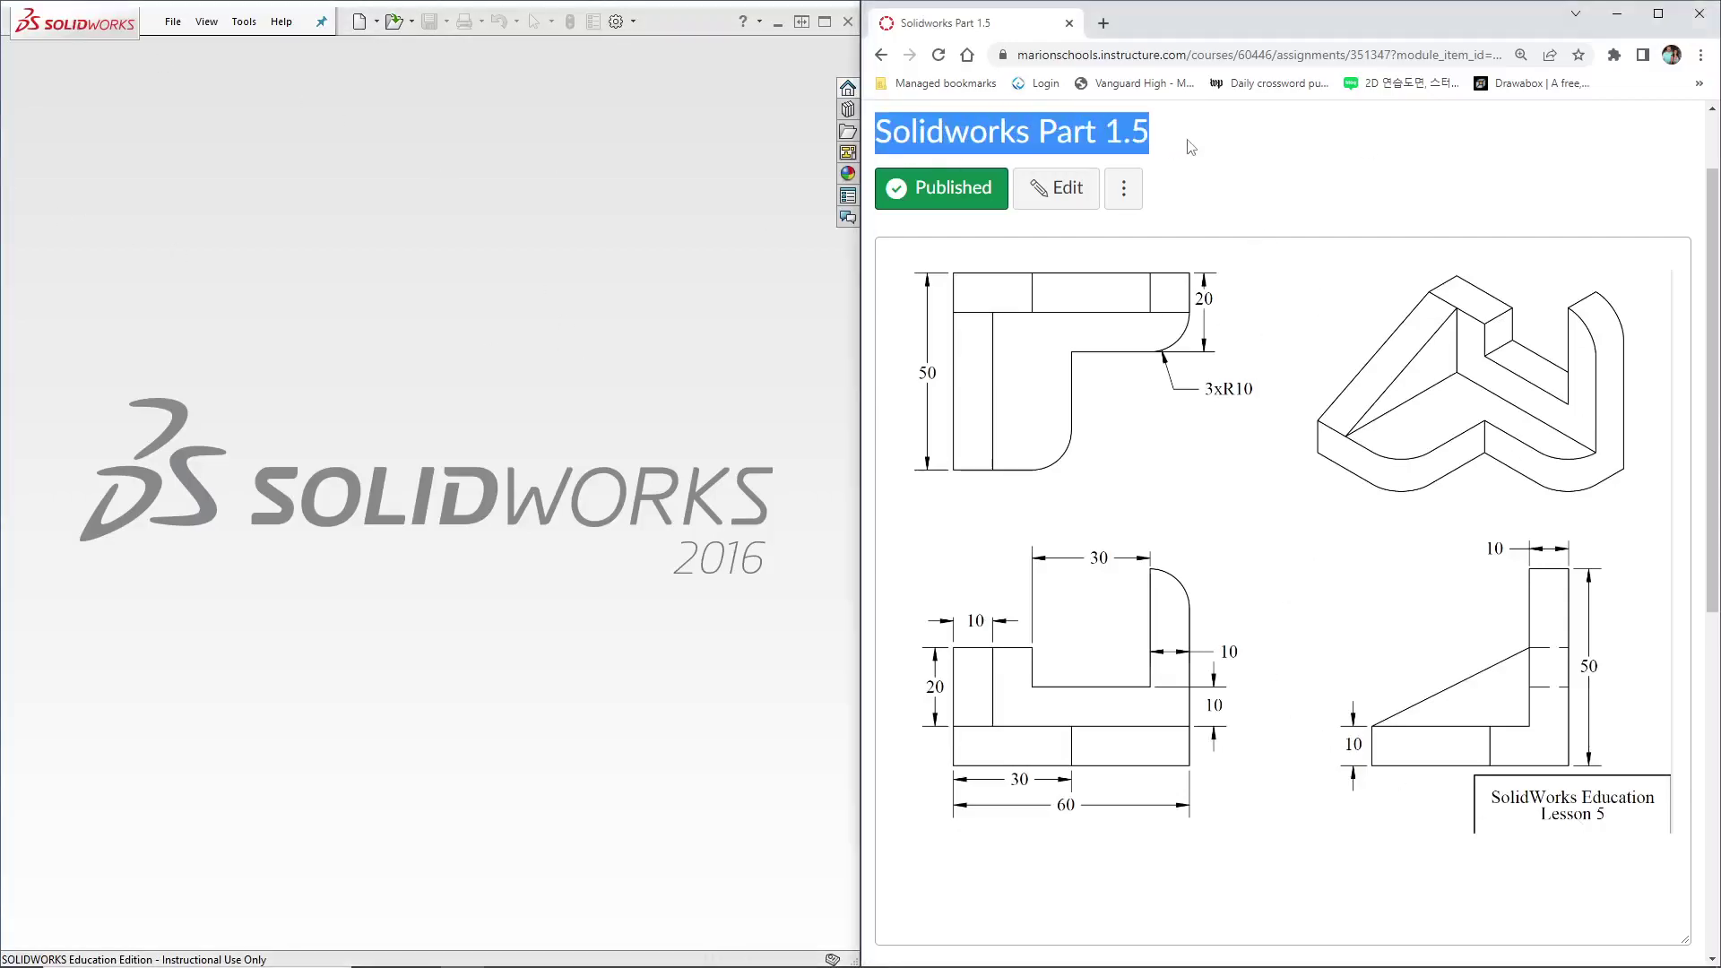
click(466, 284)
click(173, 22)
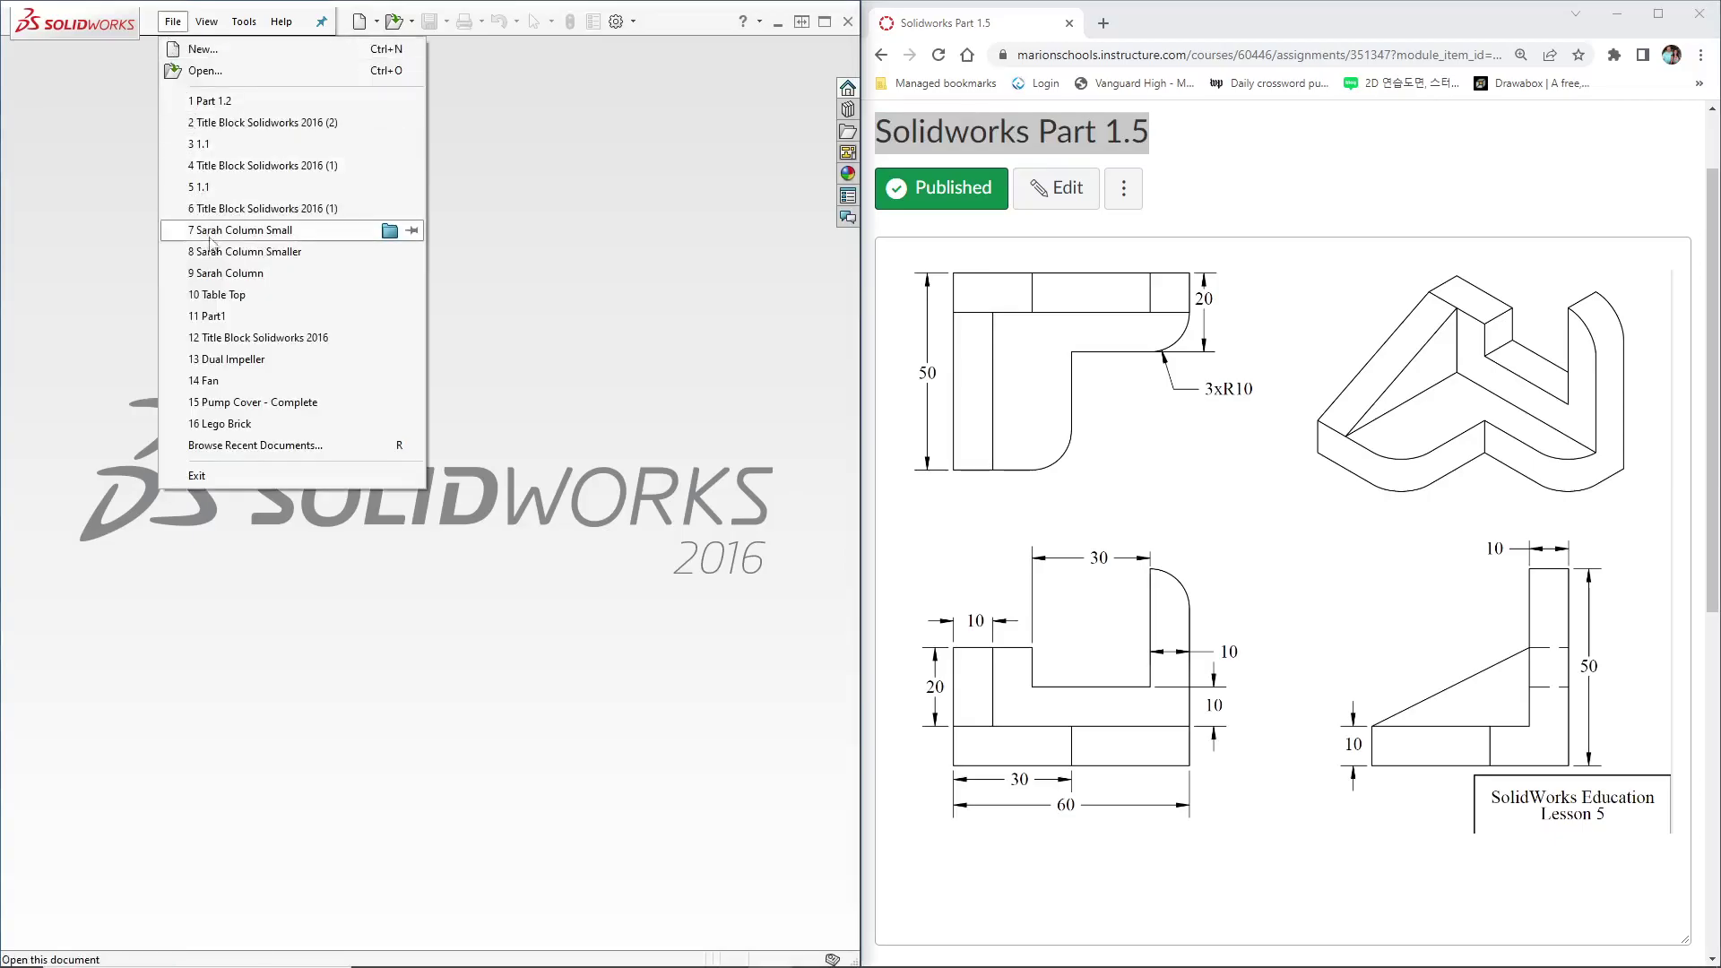
click(199, 49)
click(755, 594)
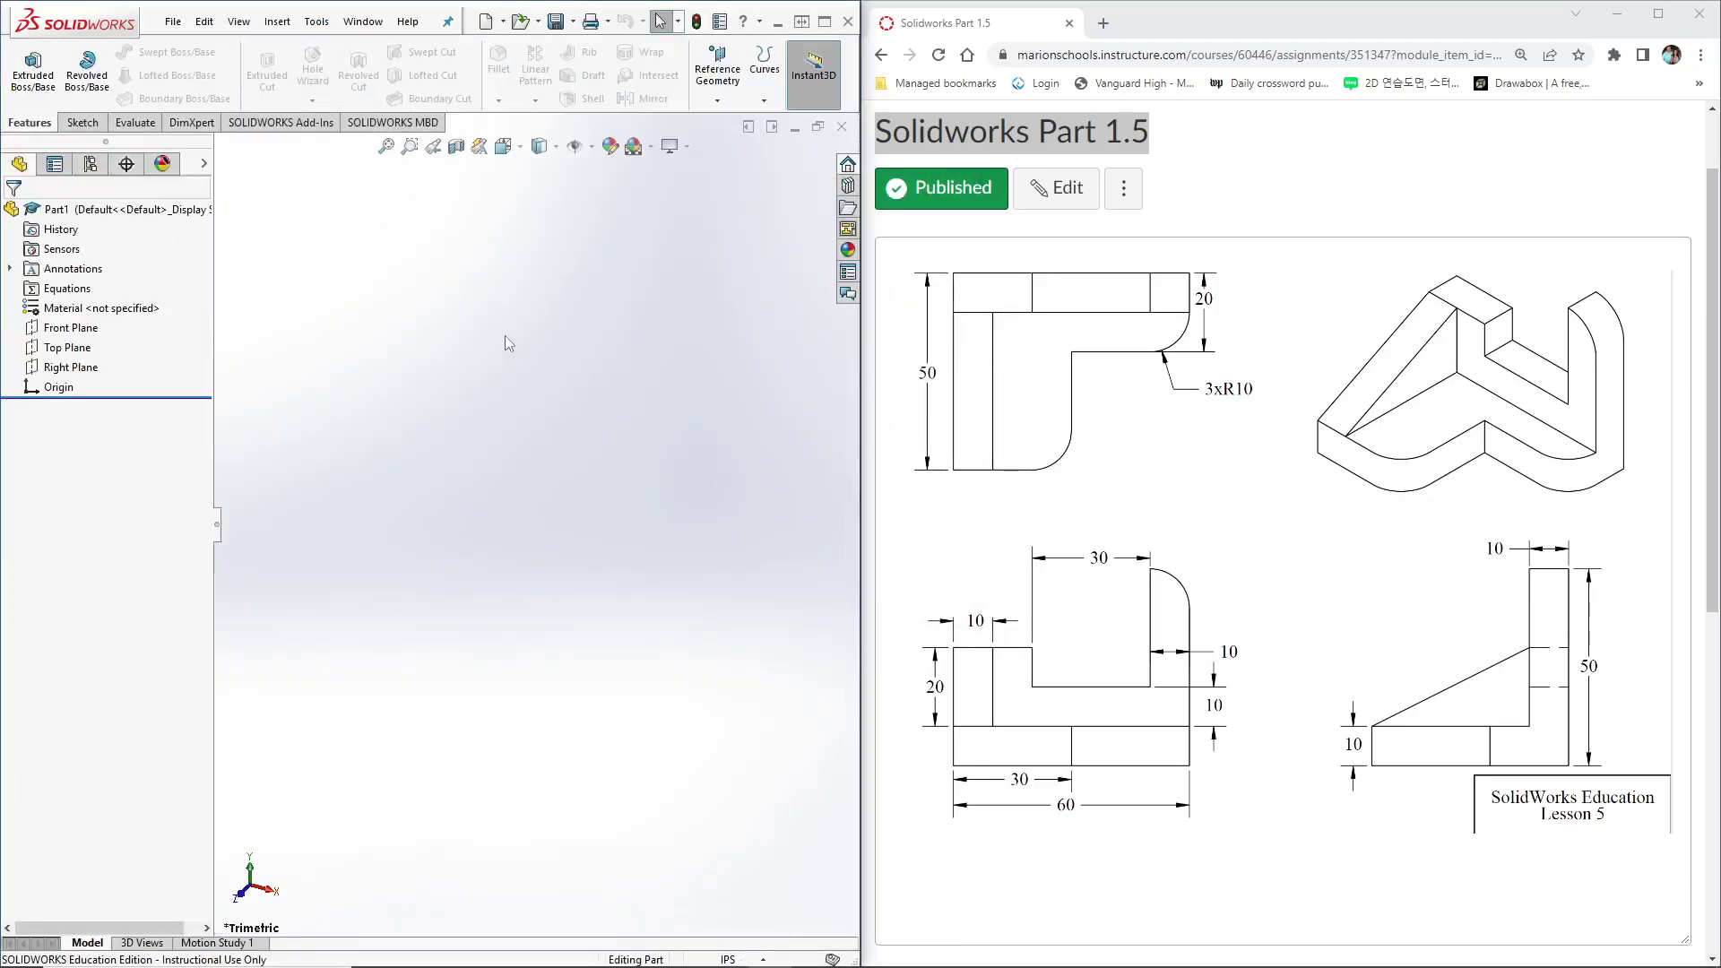
Start a new sketch on the Top Plane.
click(83, 123)
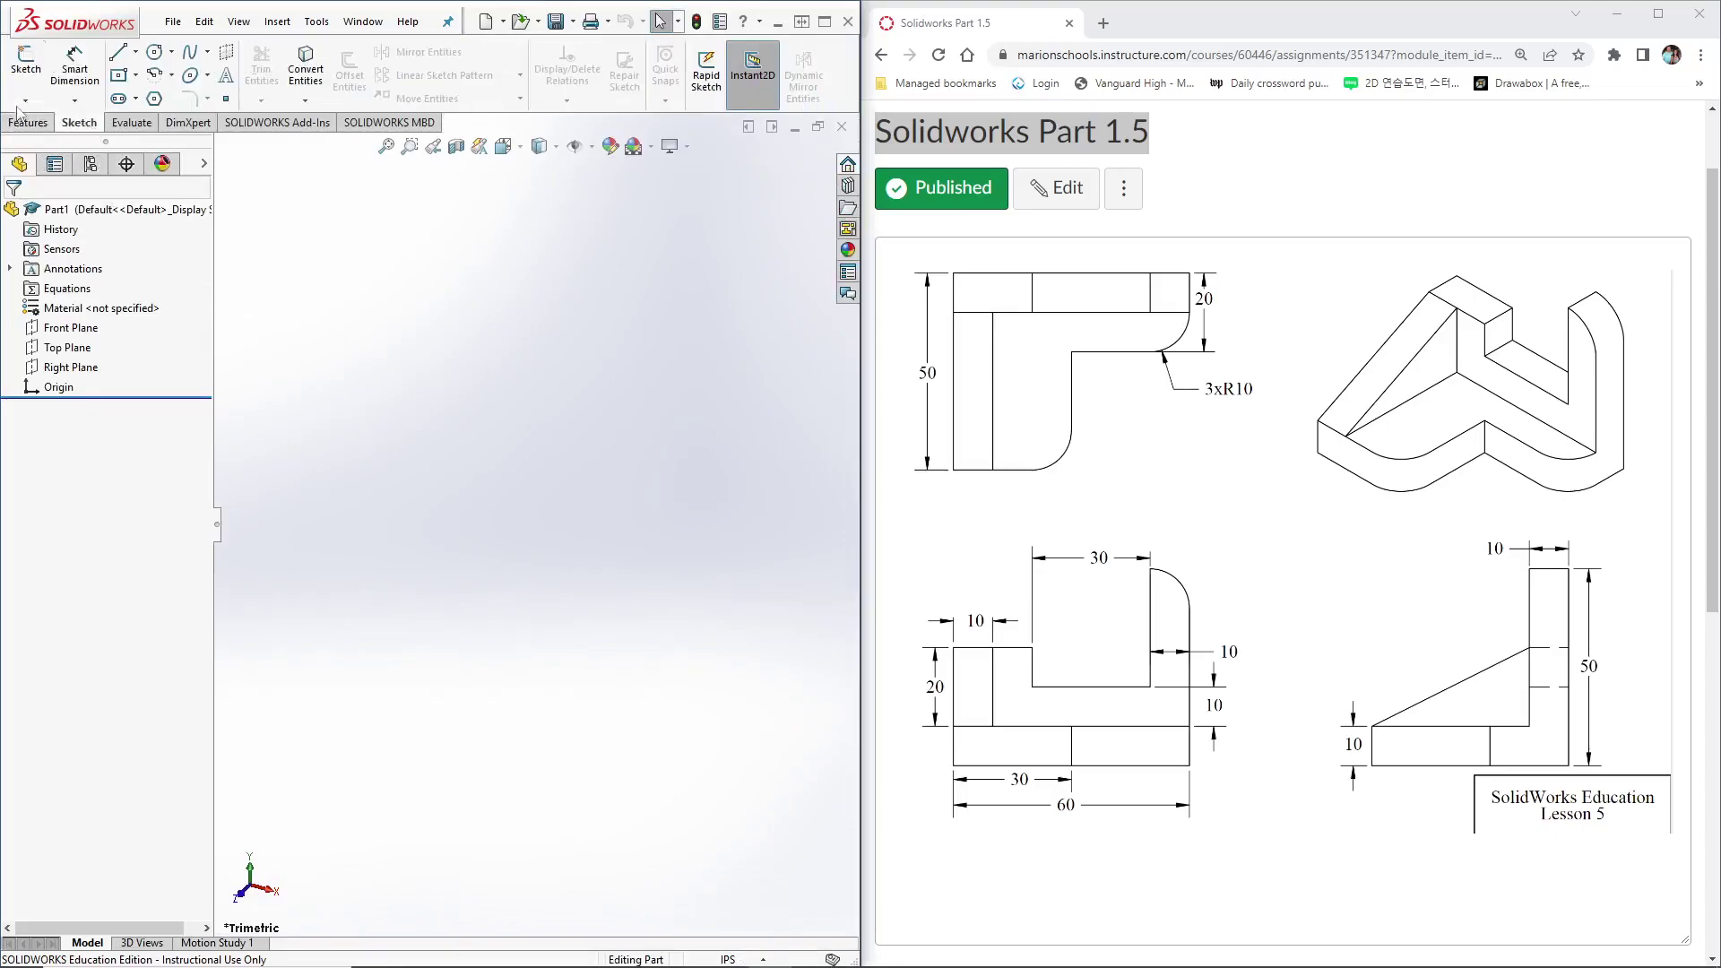
click(26, 62)
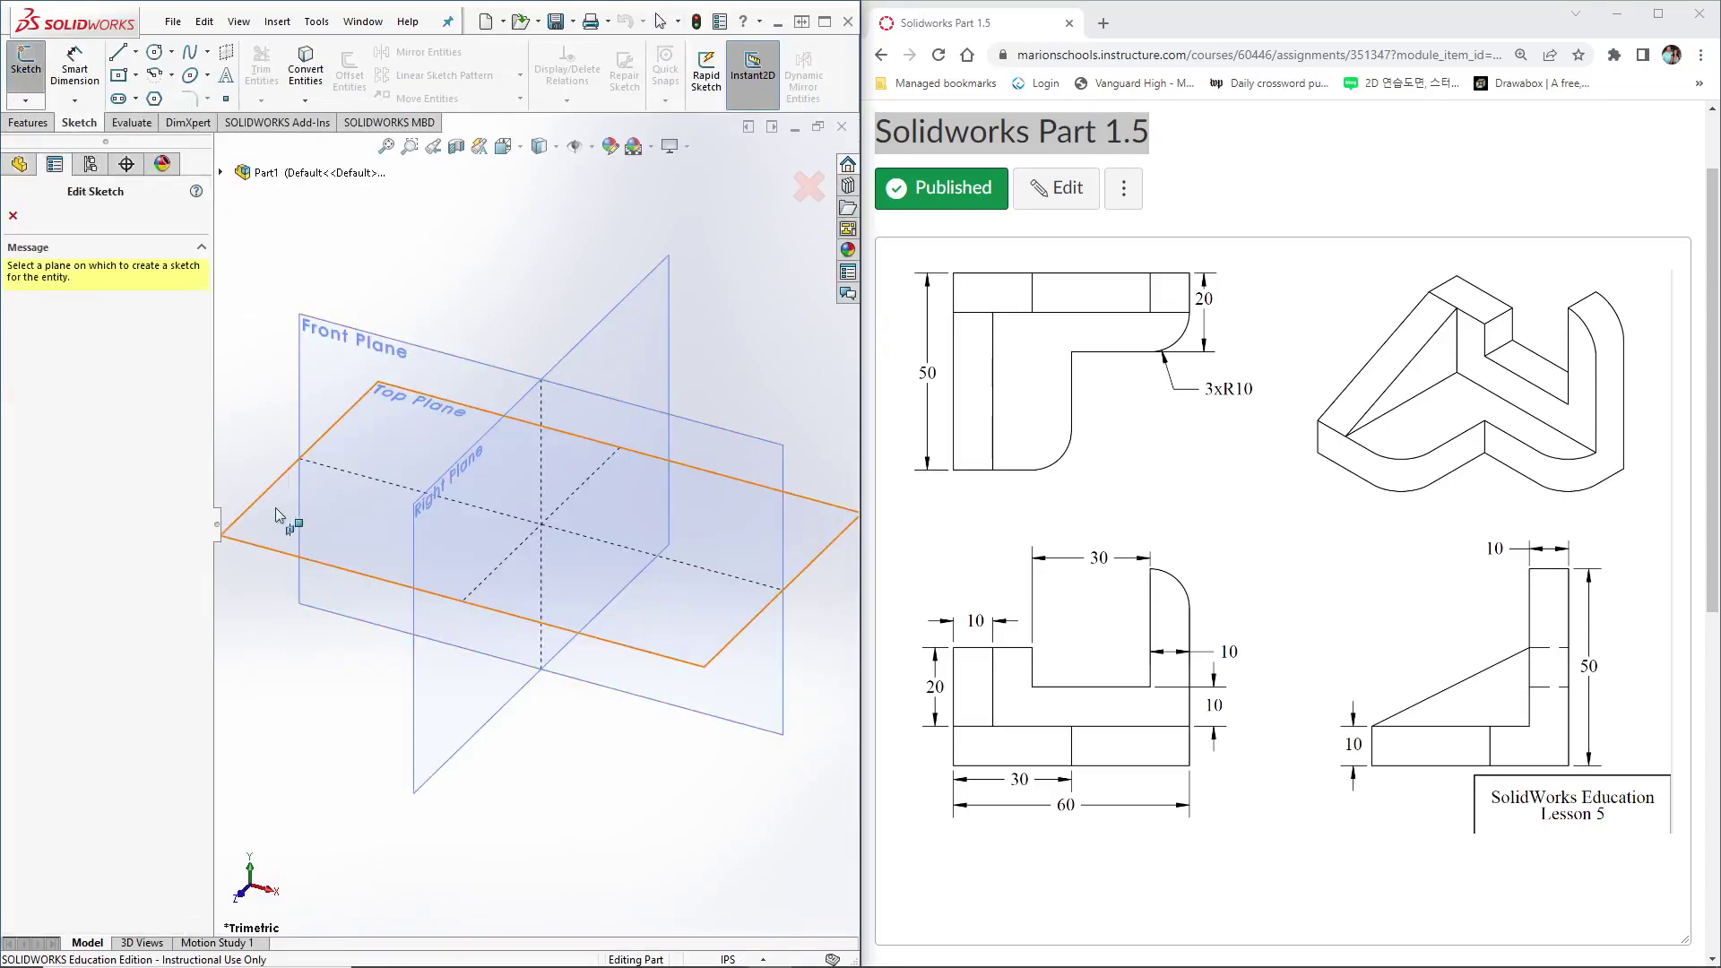
click(276, 507)
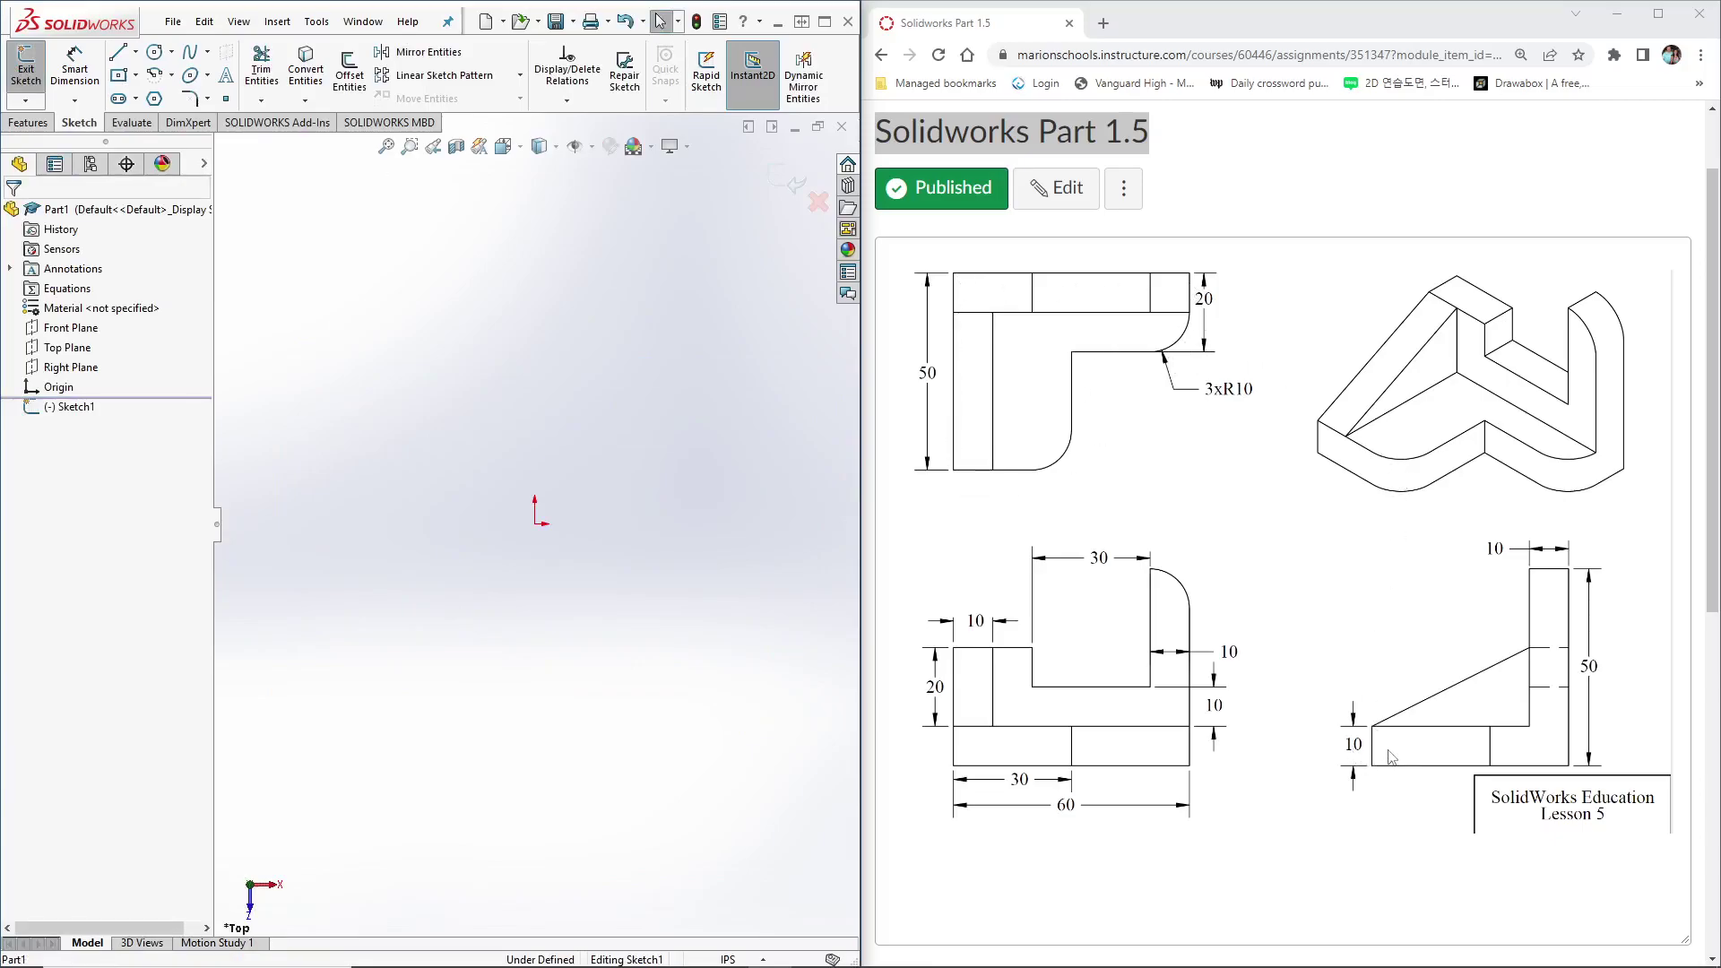
Draw a closed six-line L-shaped outline starting and ending at the origin.
click(120, 53)
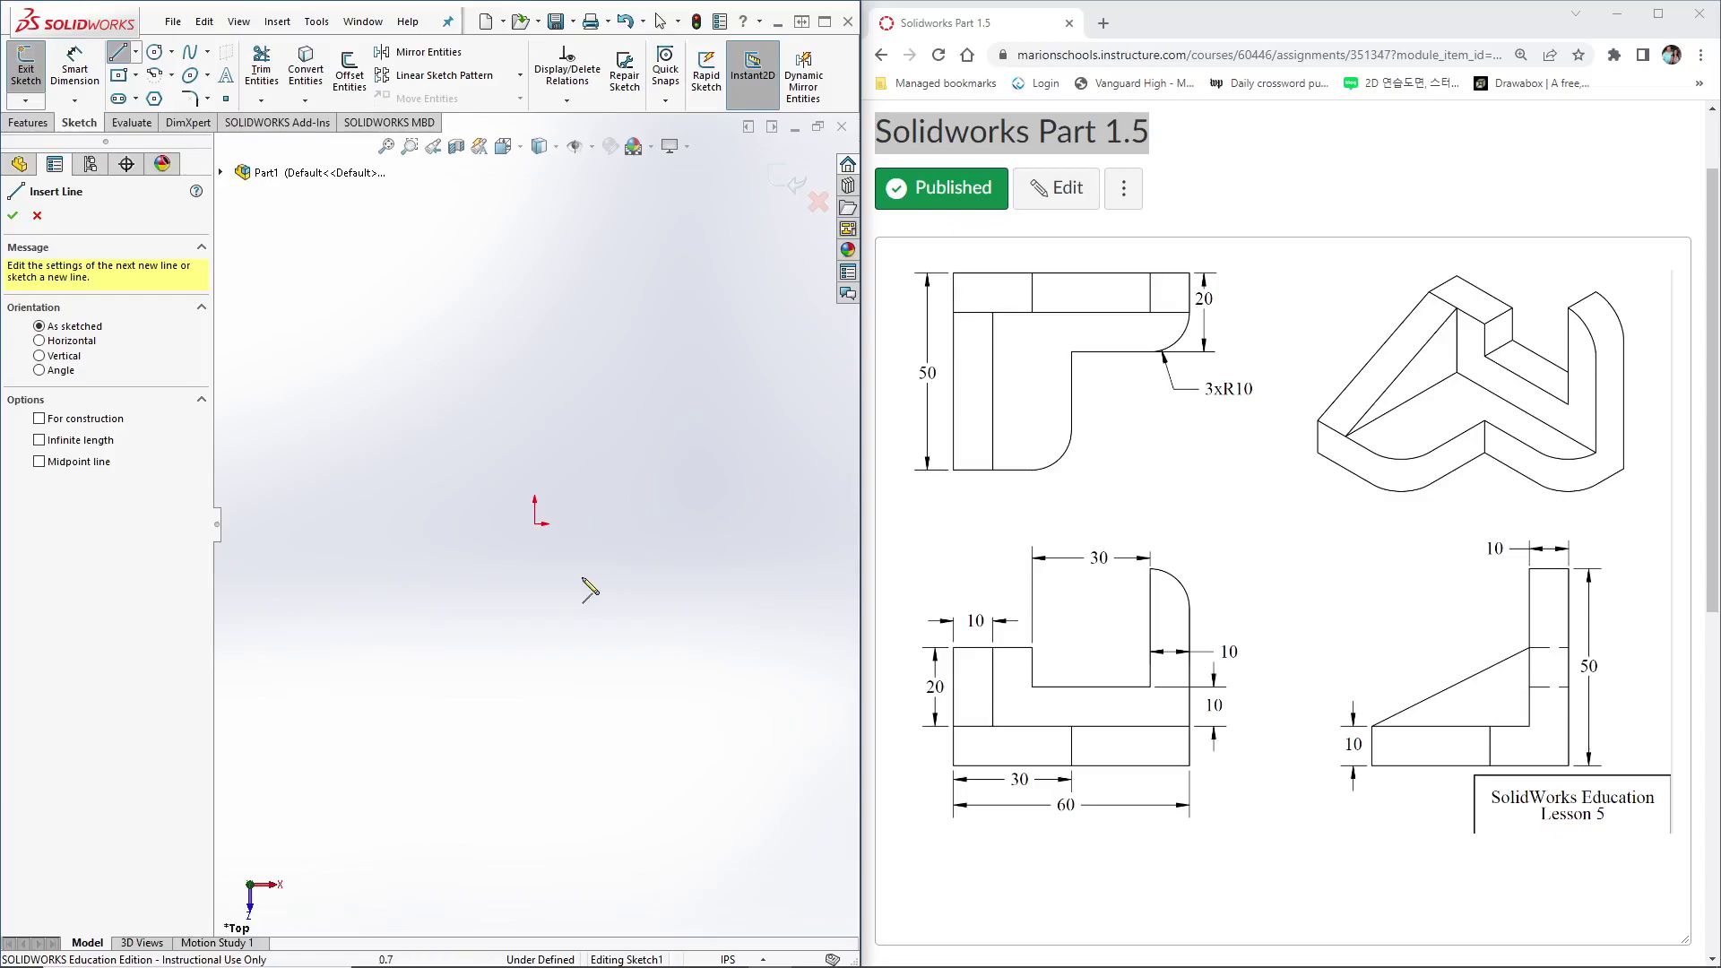
click(536, 524)
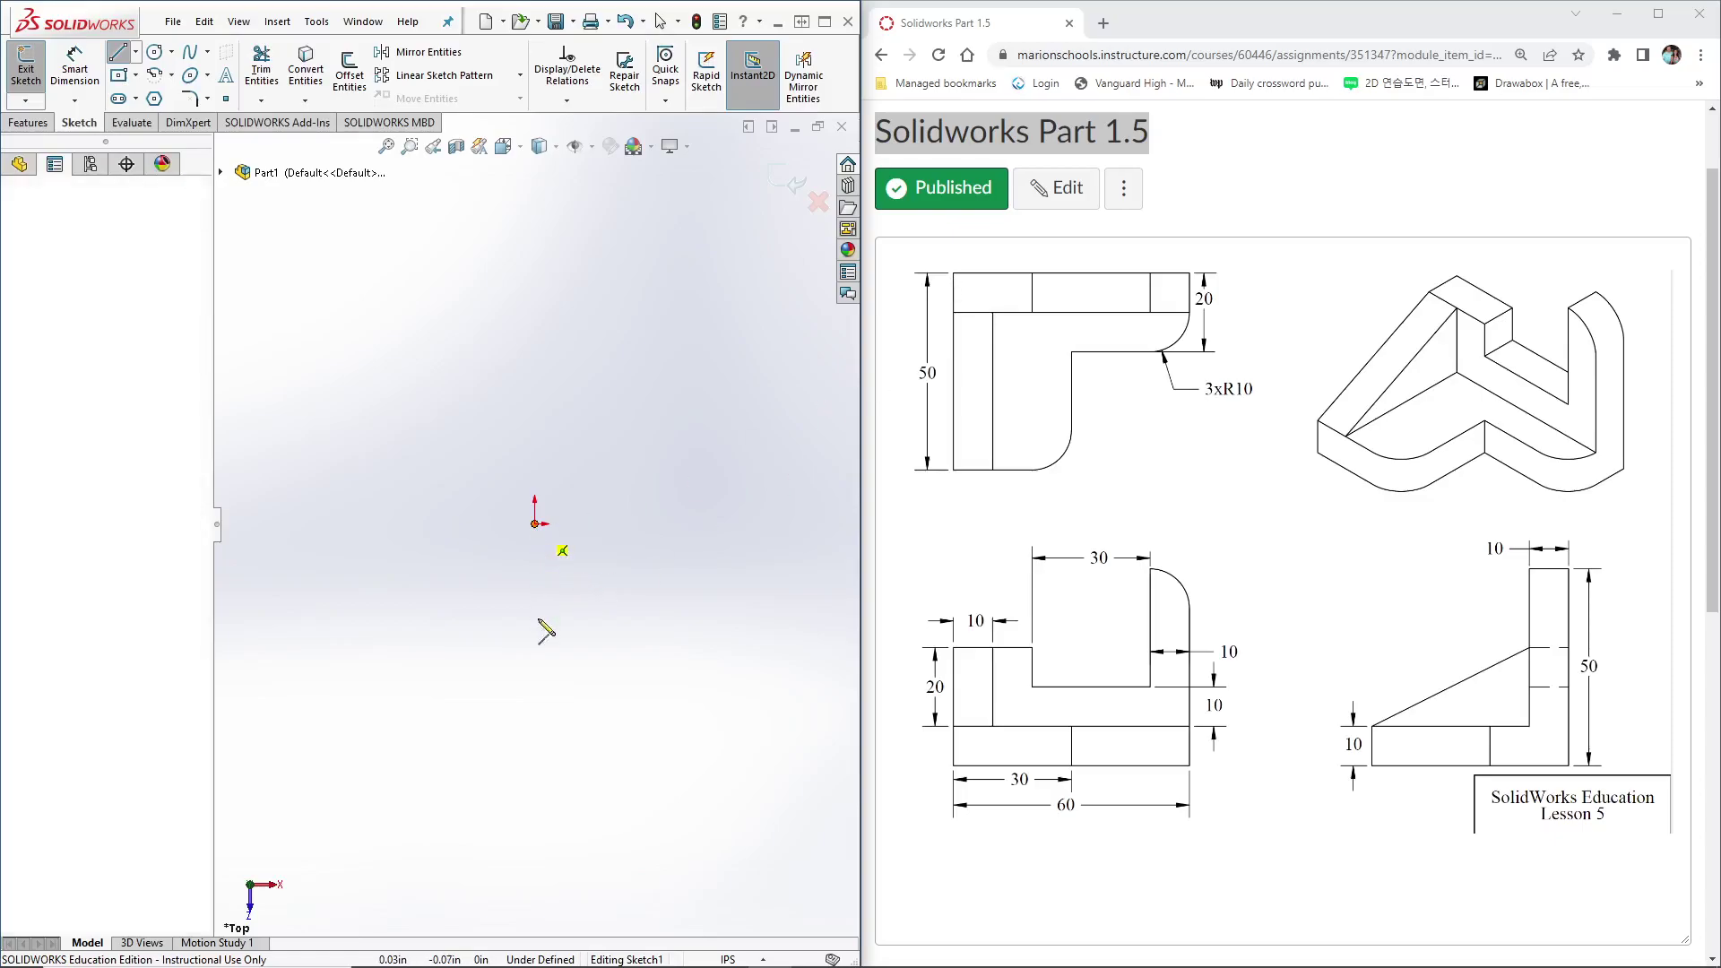
click(535, 750)
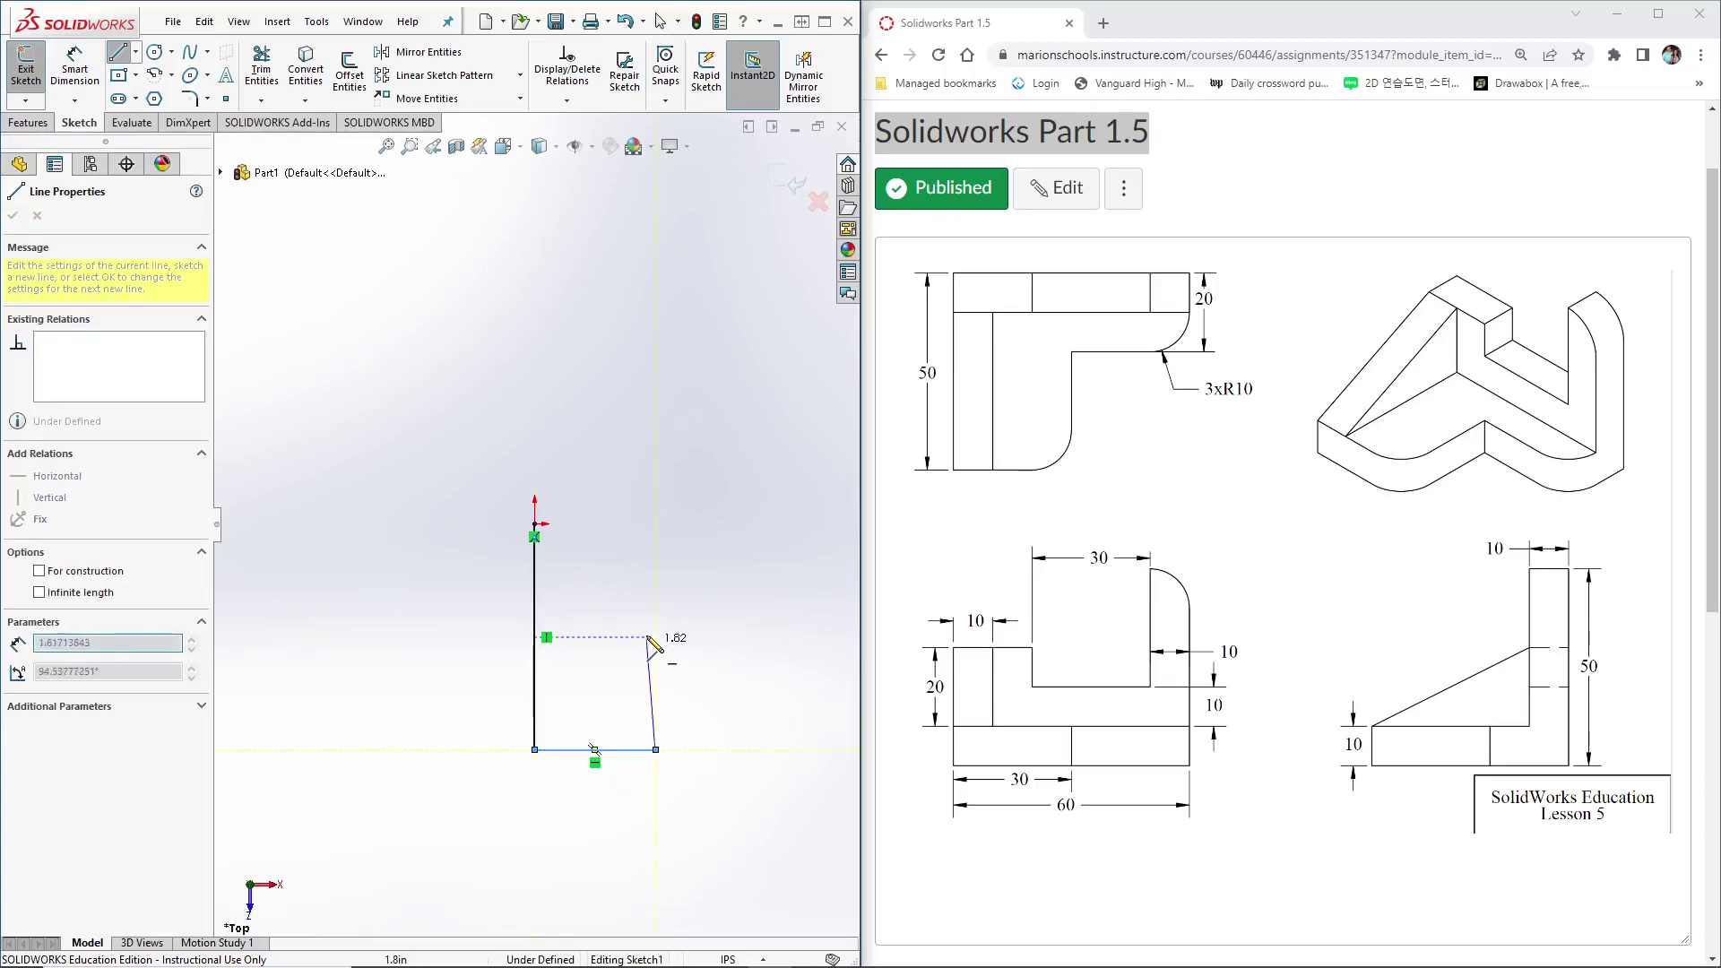
click(656, 749)
click(656, 600)
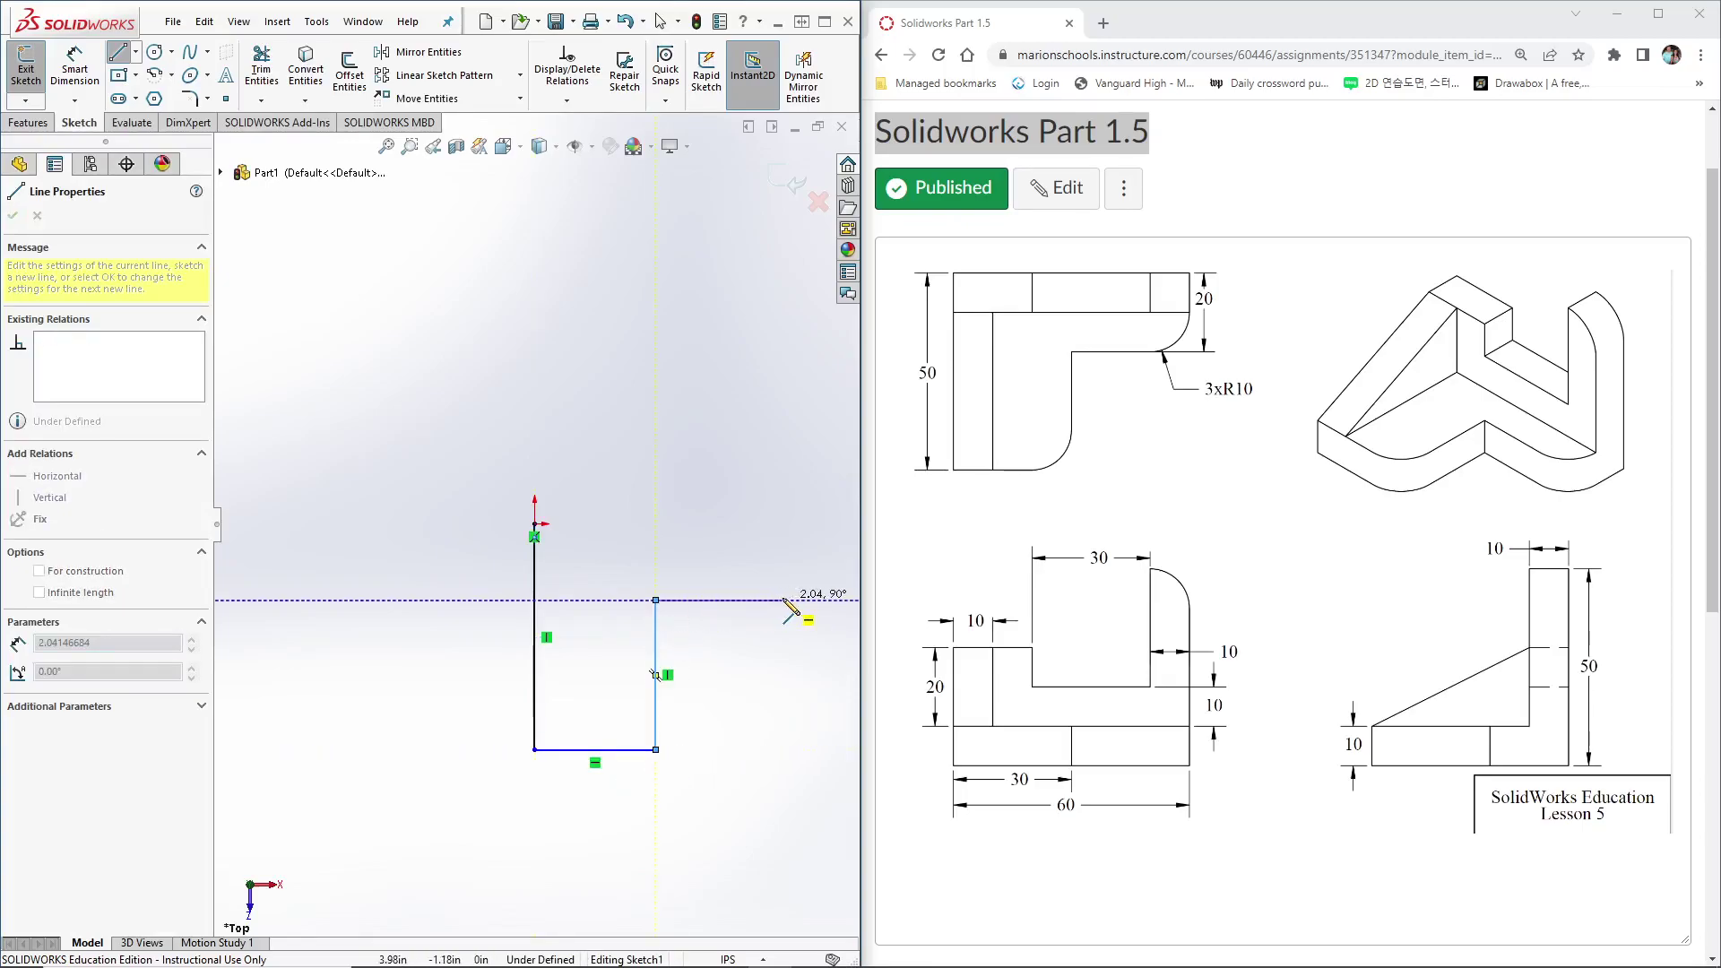
click(783, 600)
click(782, 524)
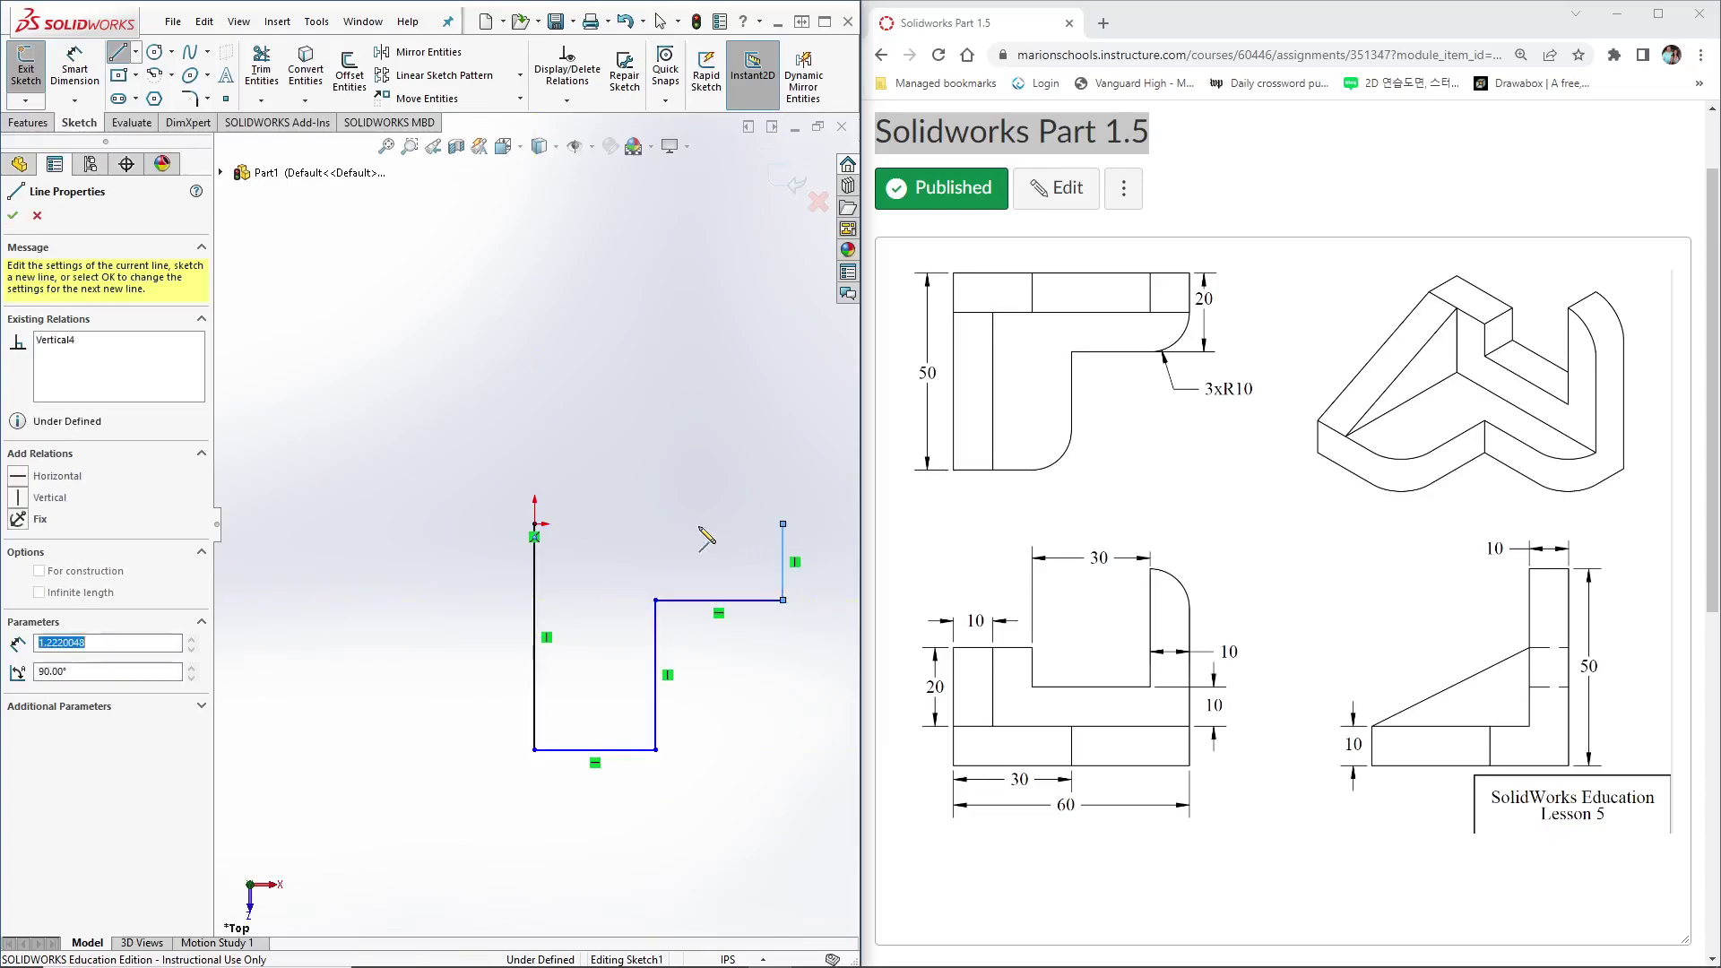
click(535, 524)
key(Escape)
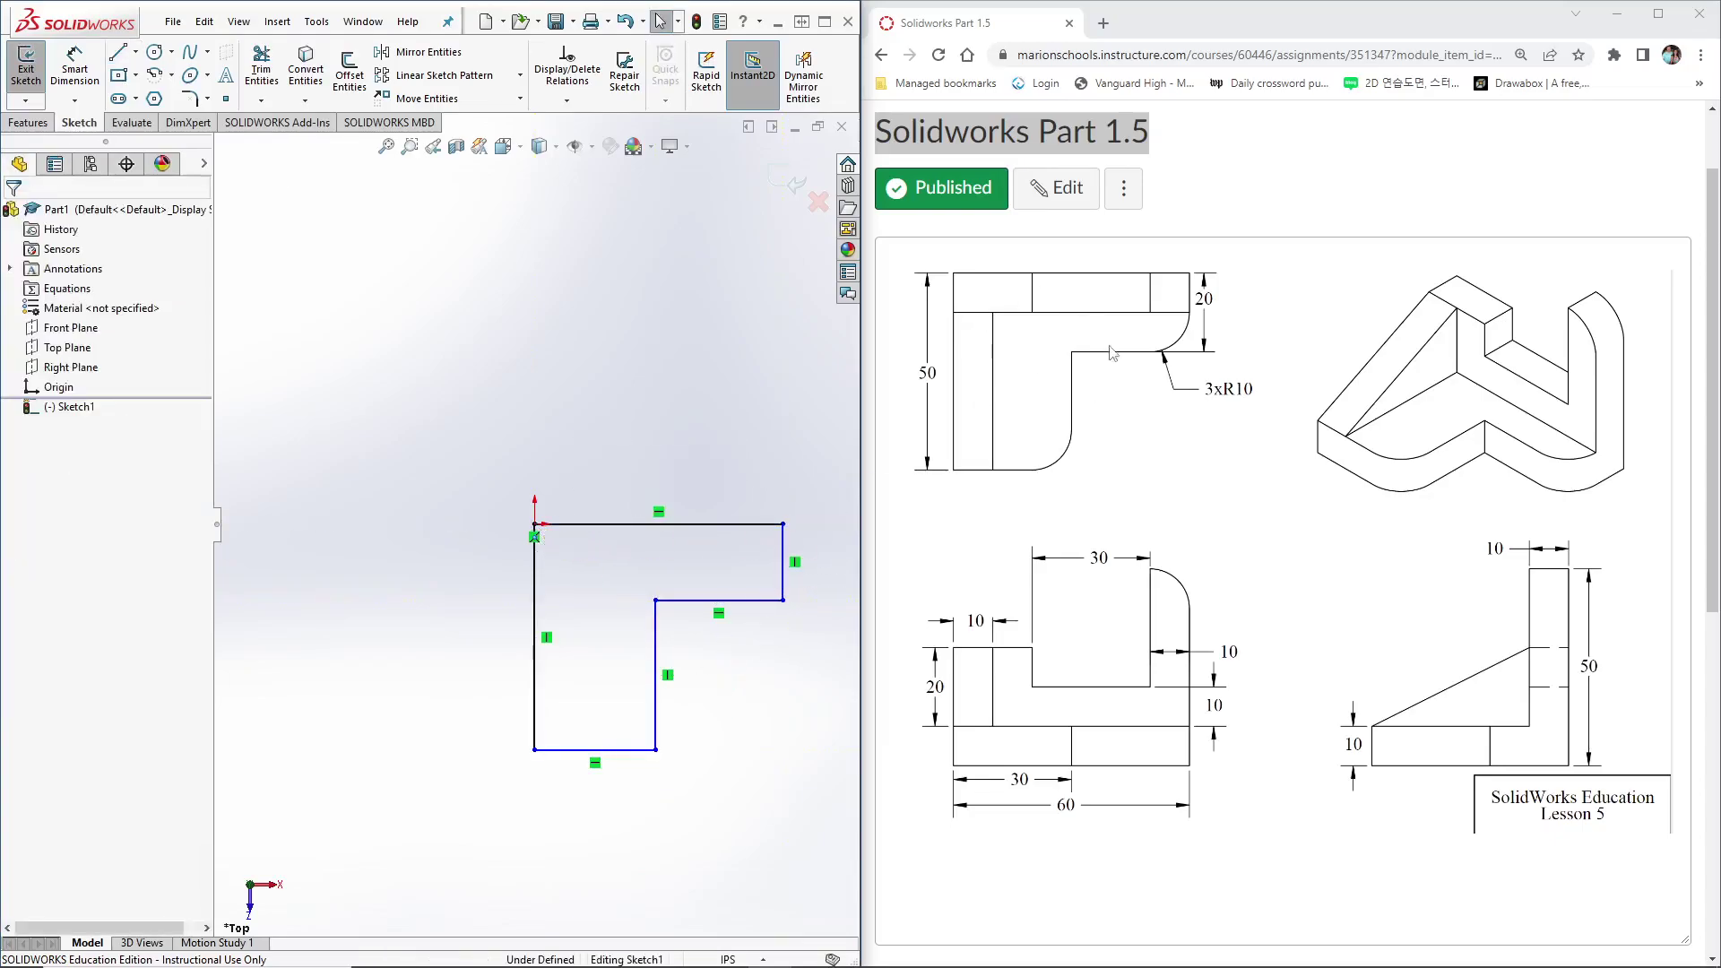
Dimension the left line 50, the bottom line 30 and the top line 60.
click(74, 67)
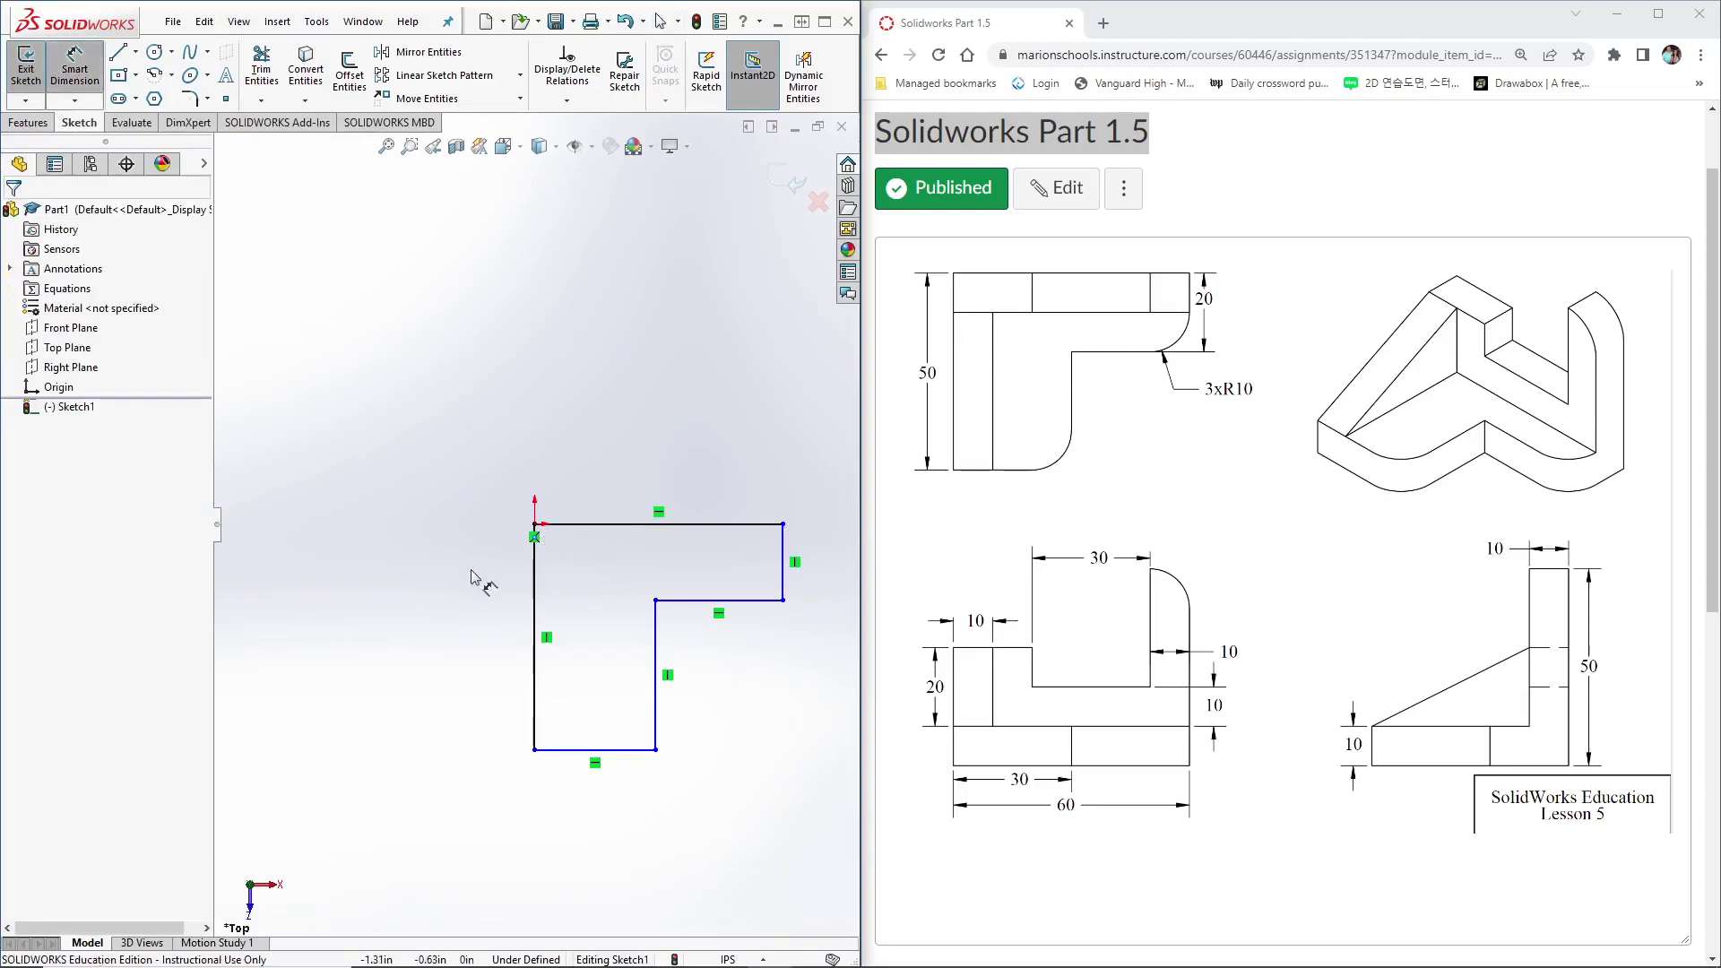
click(536, 599)
click(475, 631)
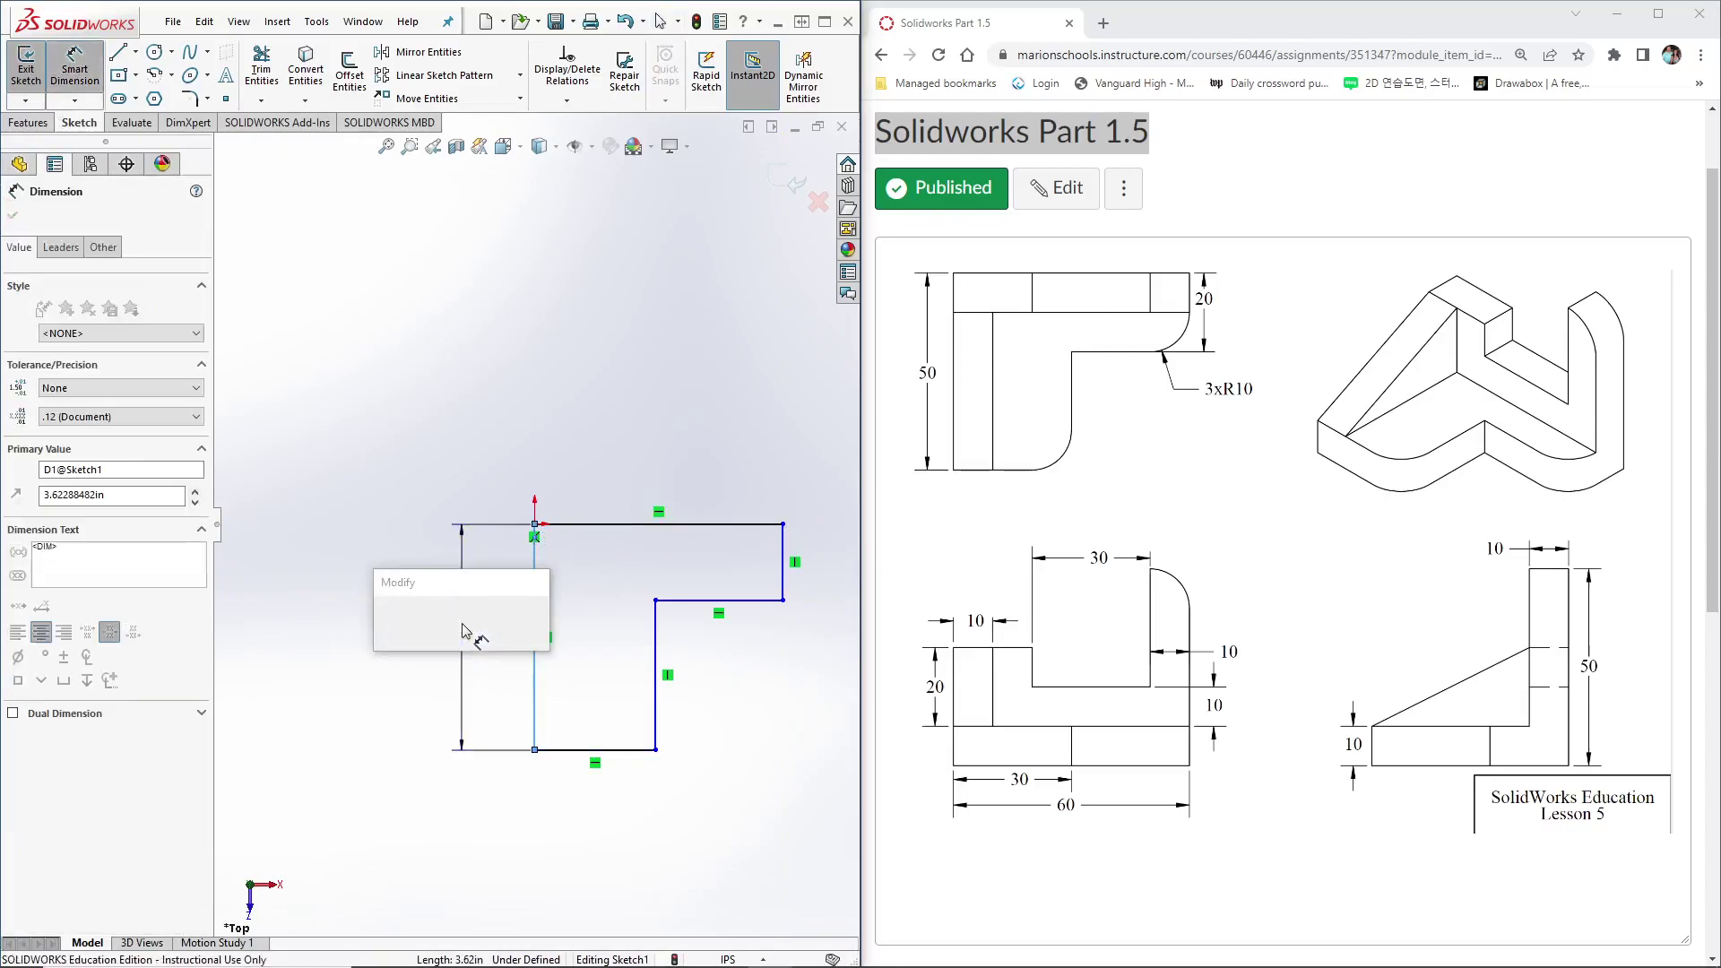
text(50)
key(Return)
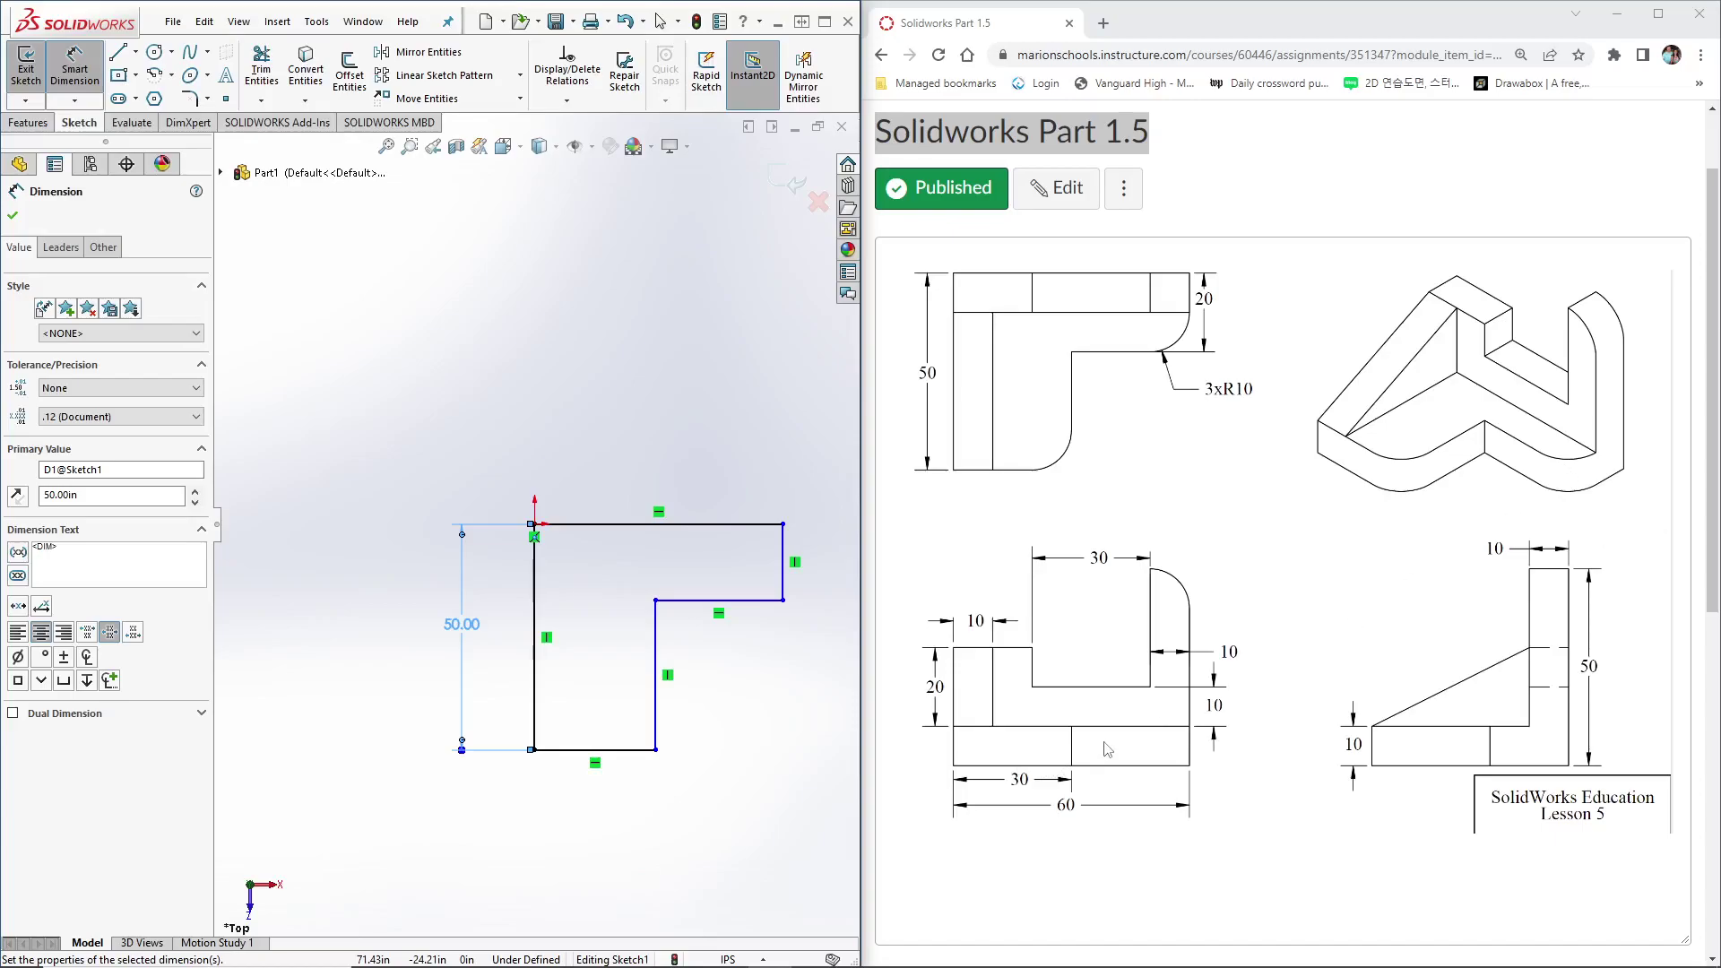
click(595, 749)
click(595, 807)
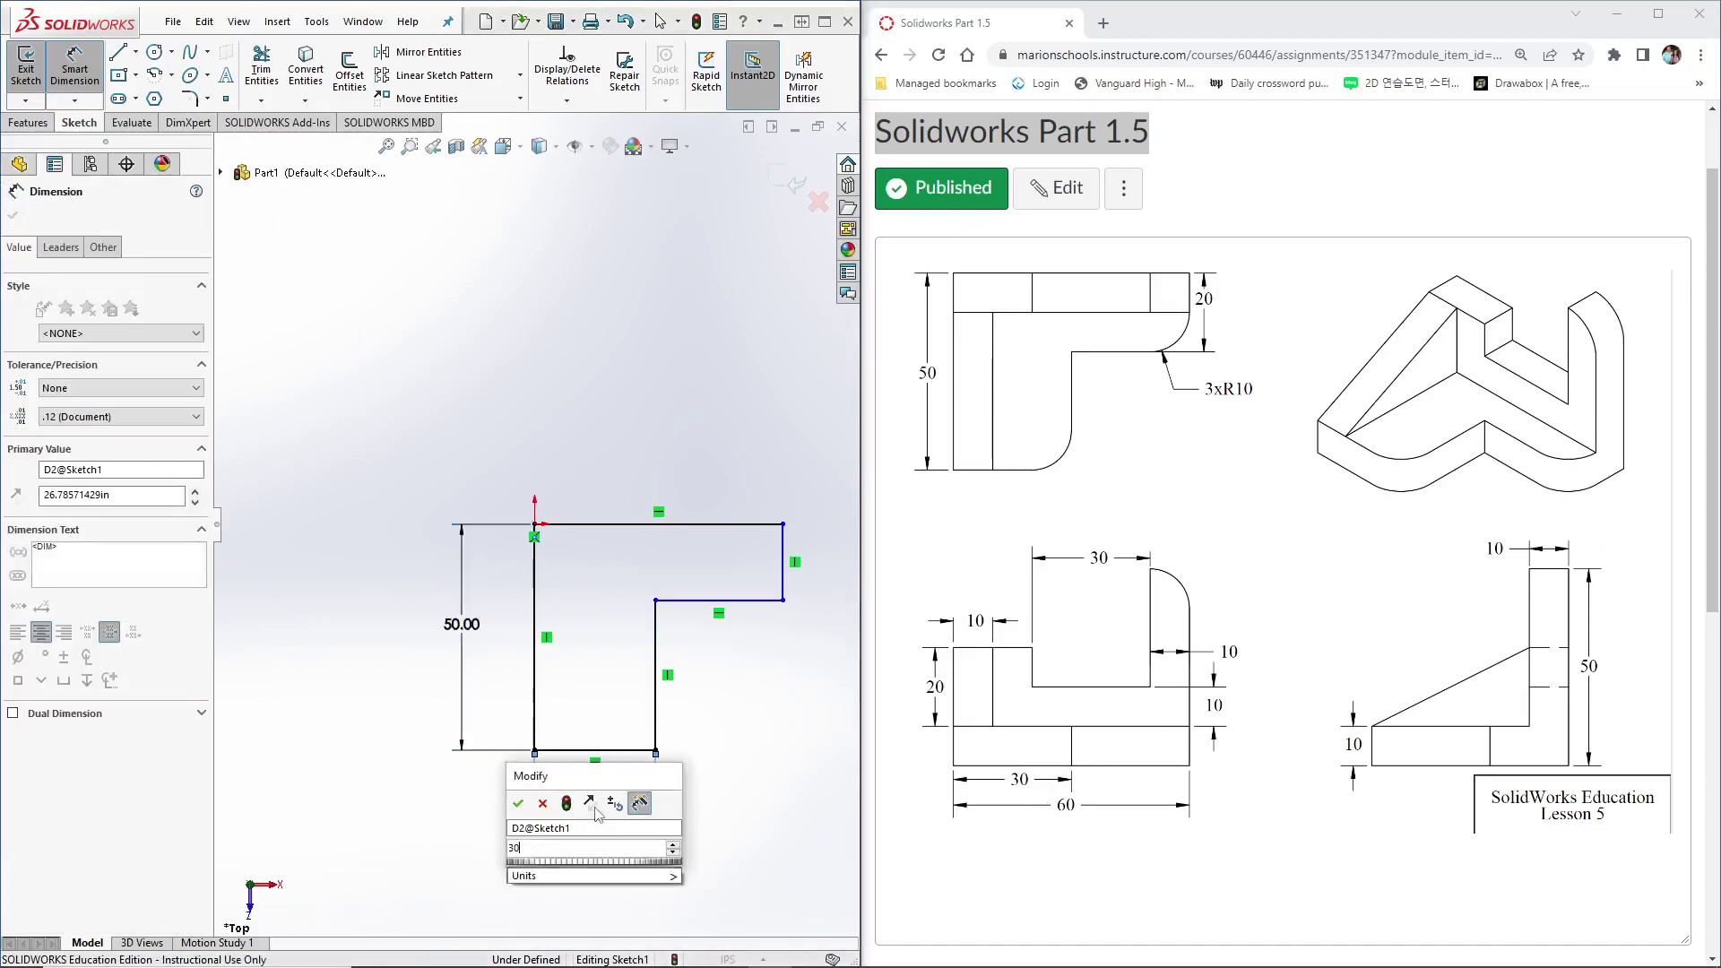
text(30)
key(Return)
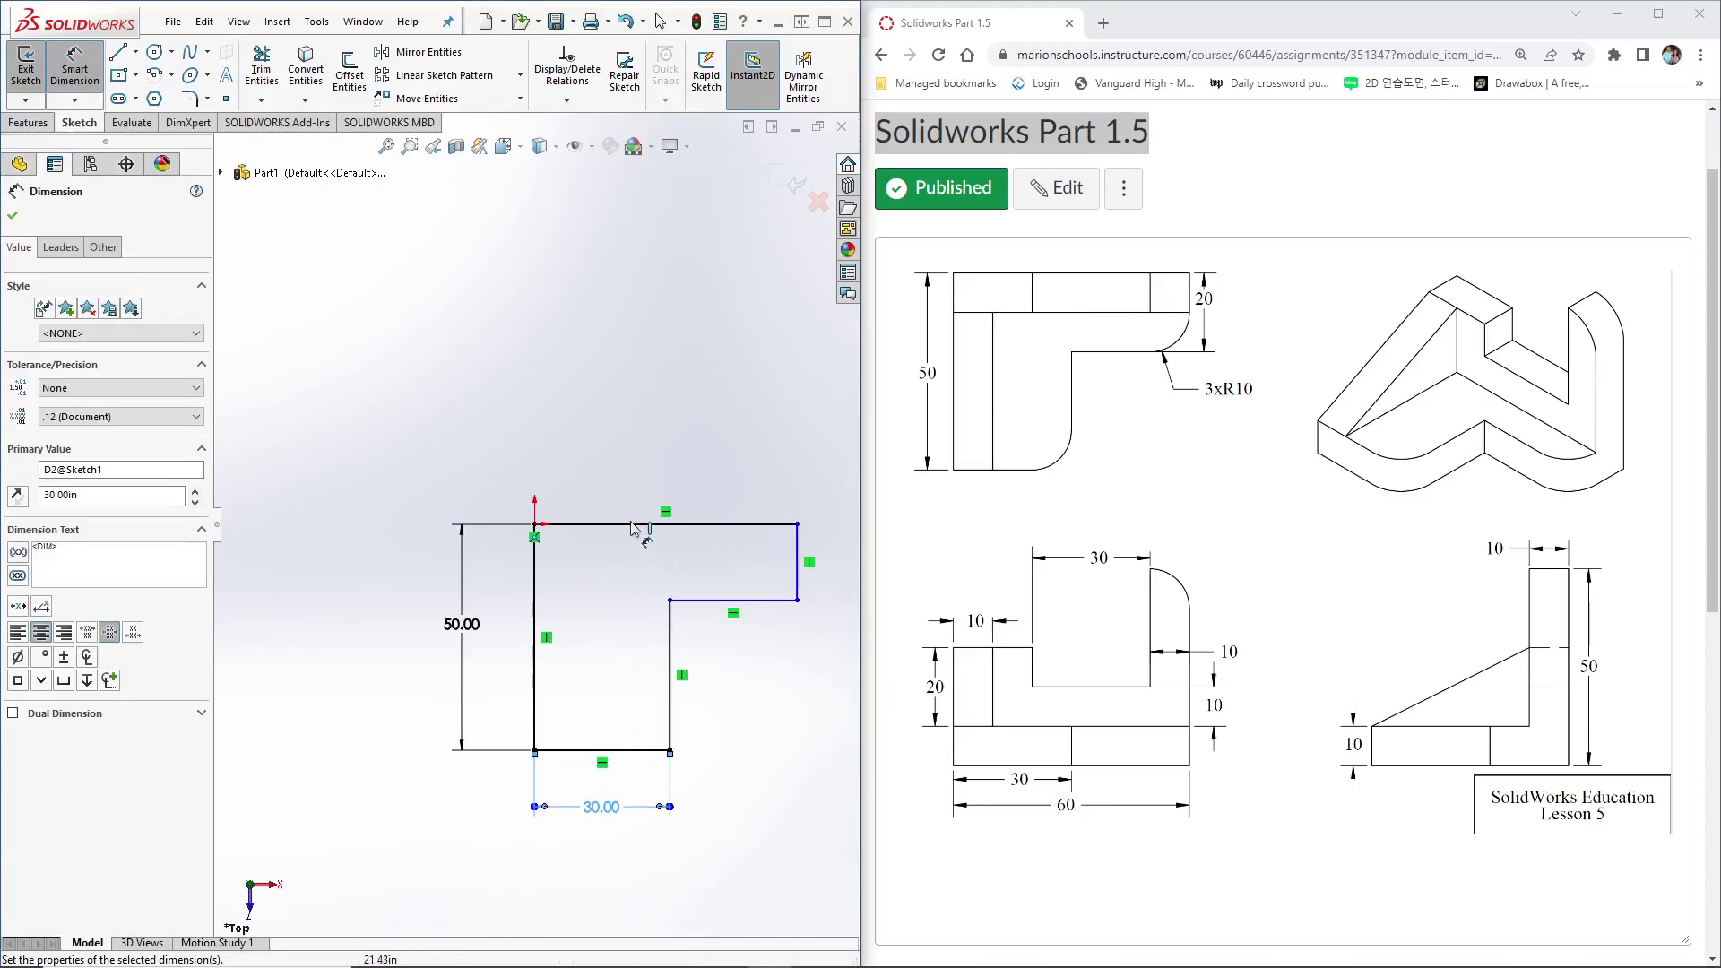
click(663, 523)
click(659, 462)
text(60)
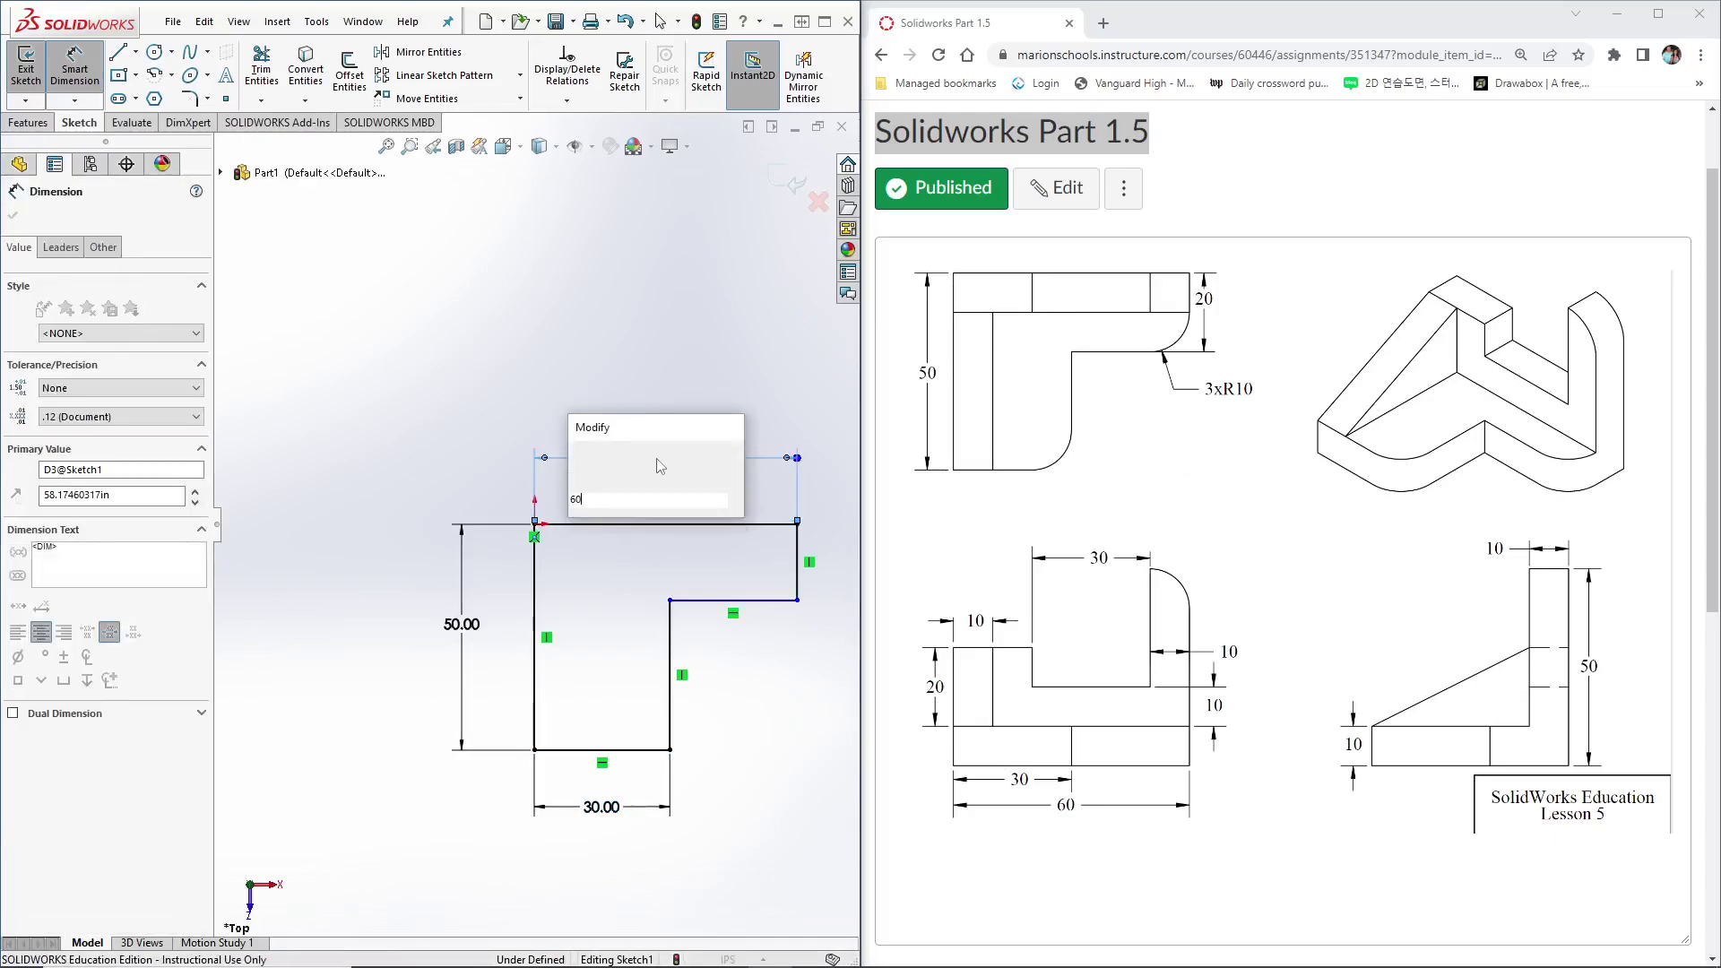
key(Return)
Restore the Top view and dimension the right edge 20, fully defining the sketch.
middle_drag(676, 603, 535, 602)
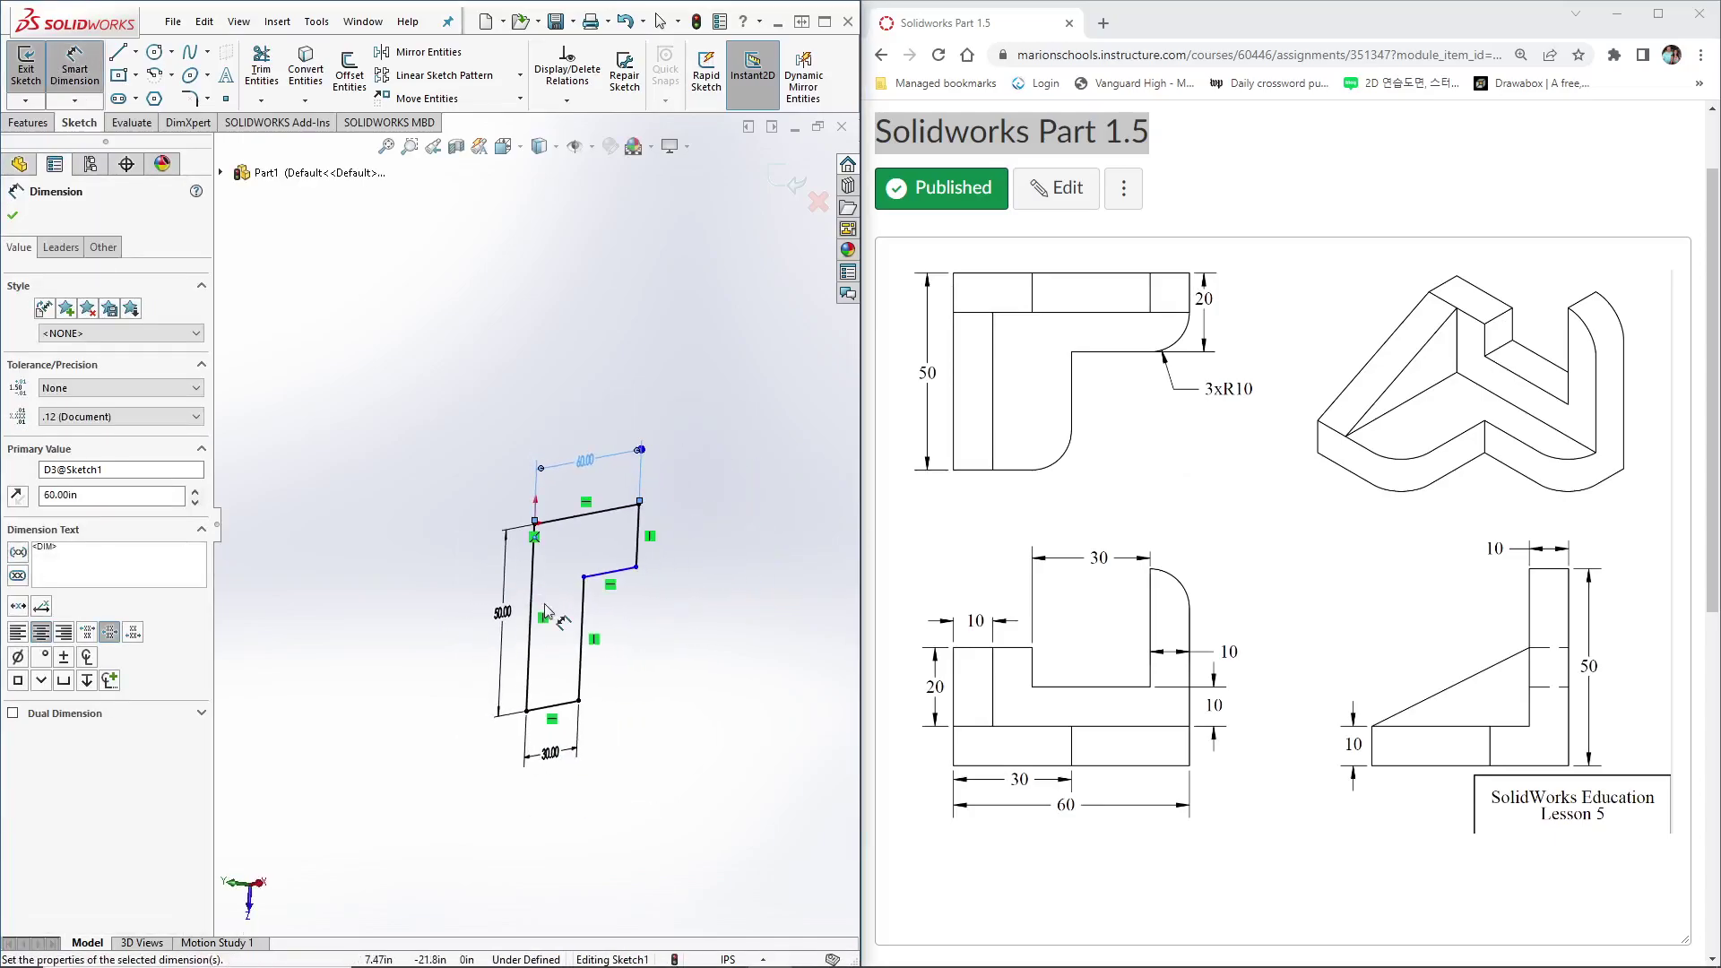
key(space)
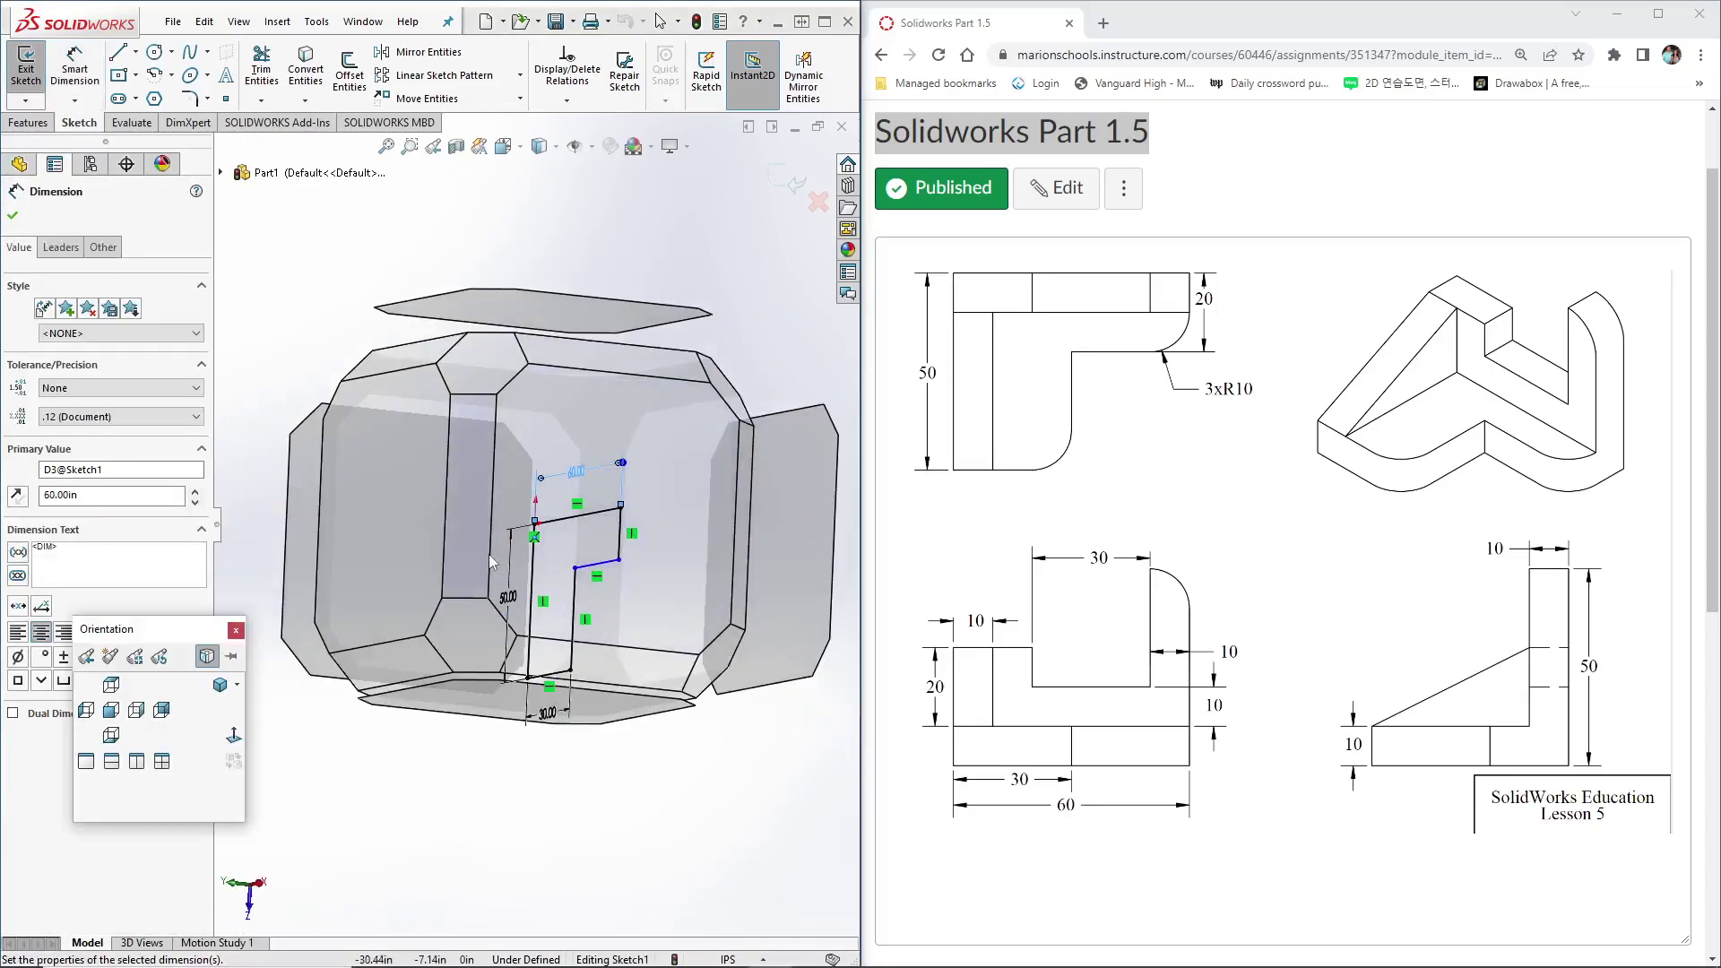
click(389, 534)
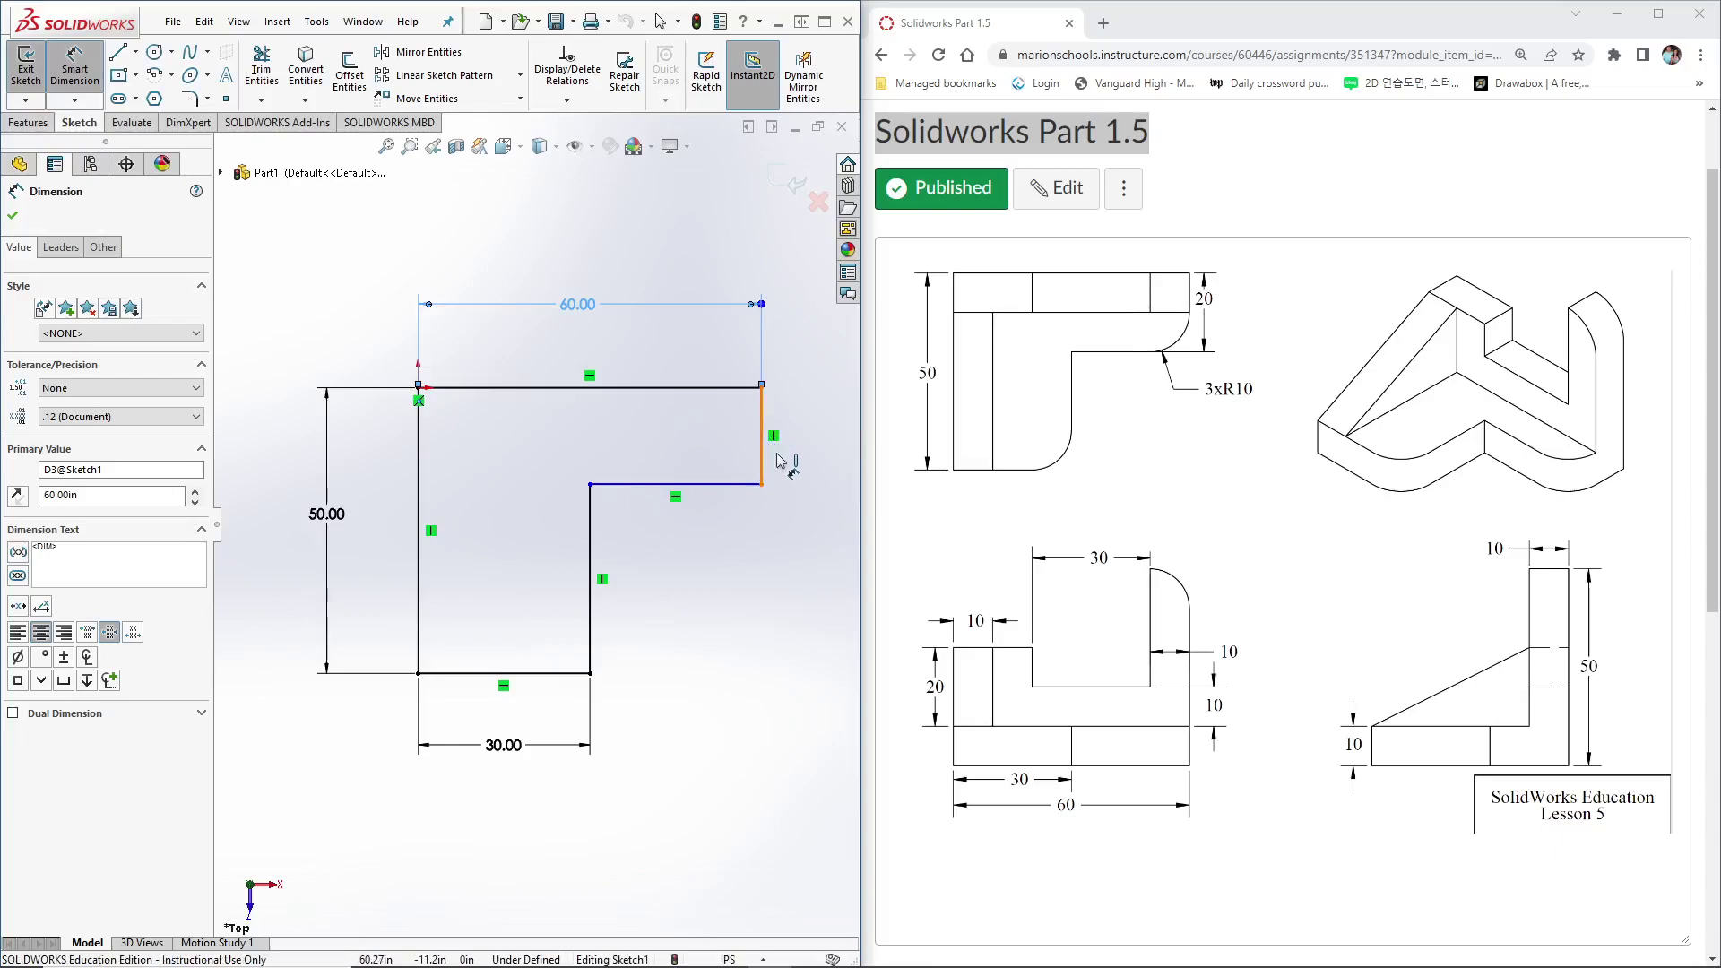
click(762, 440)
click(818, 446)
text(20)
key(Return)
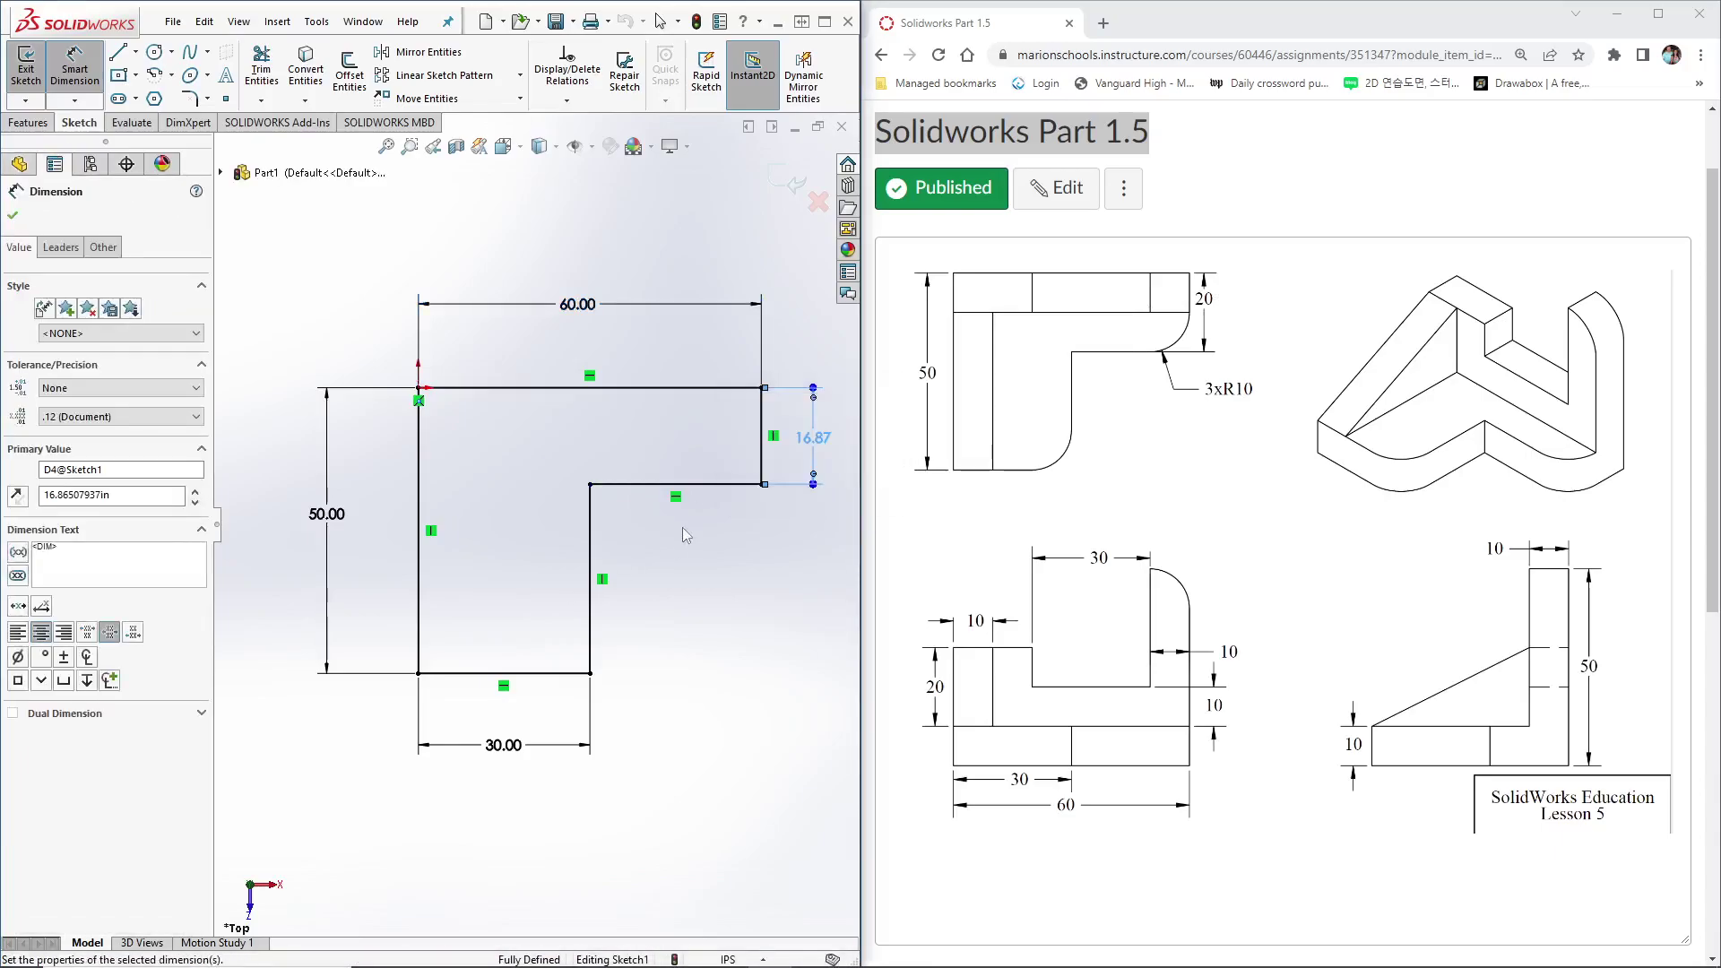
key(Escape)
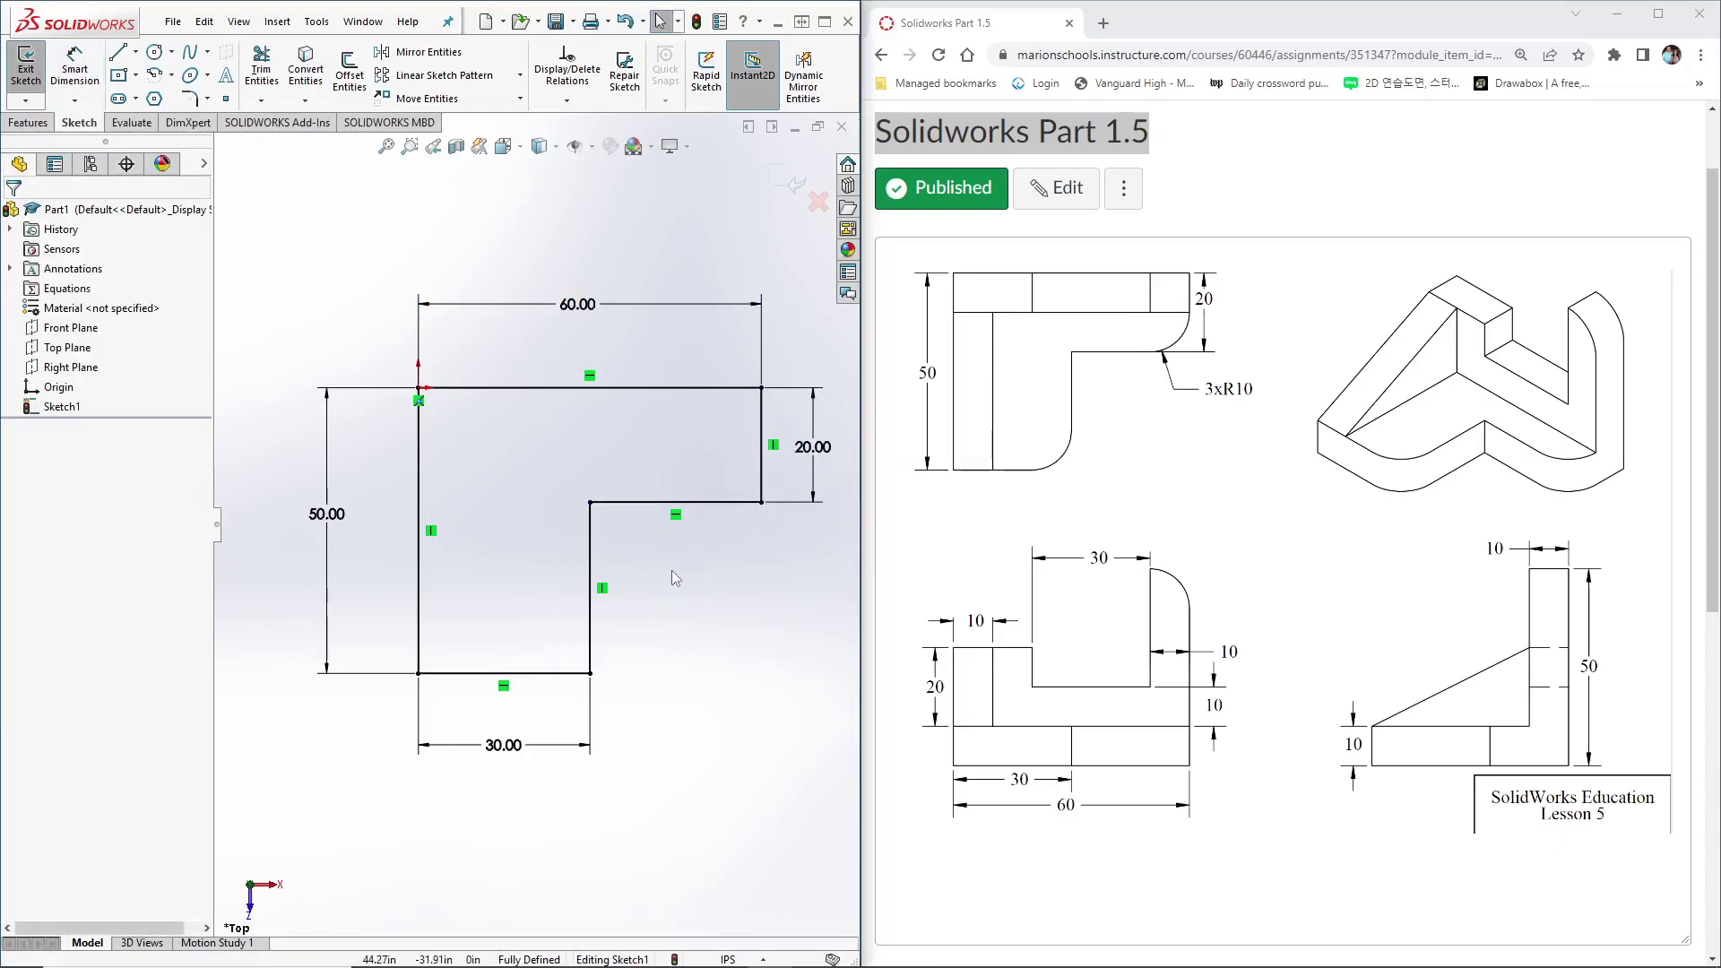
scroll(532, 522, up, 1)
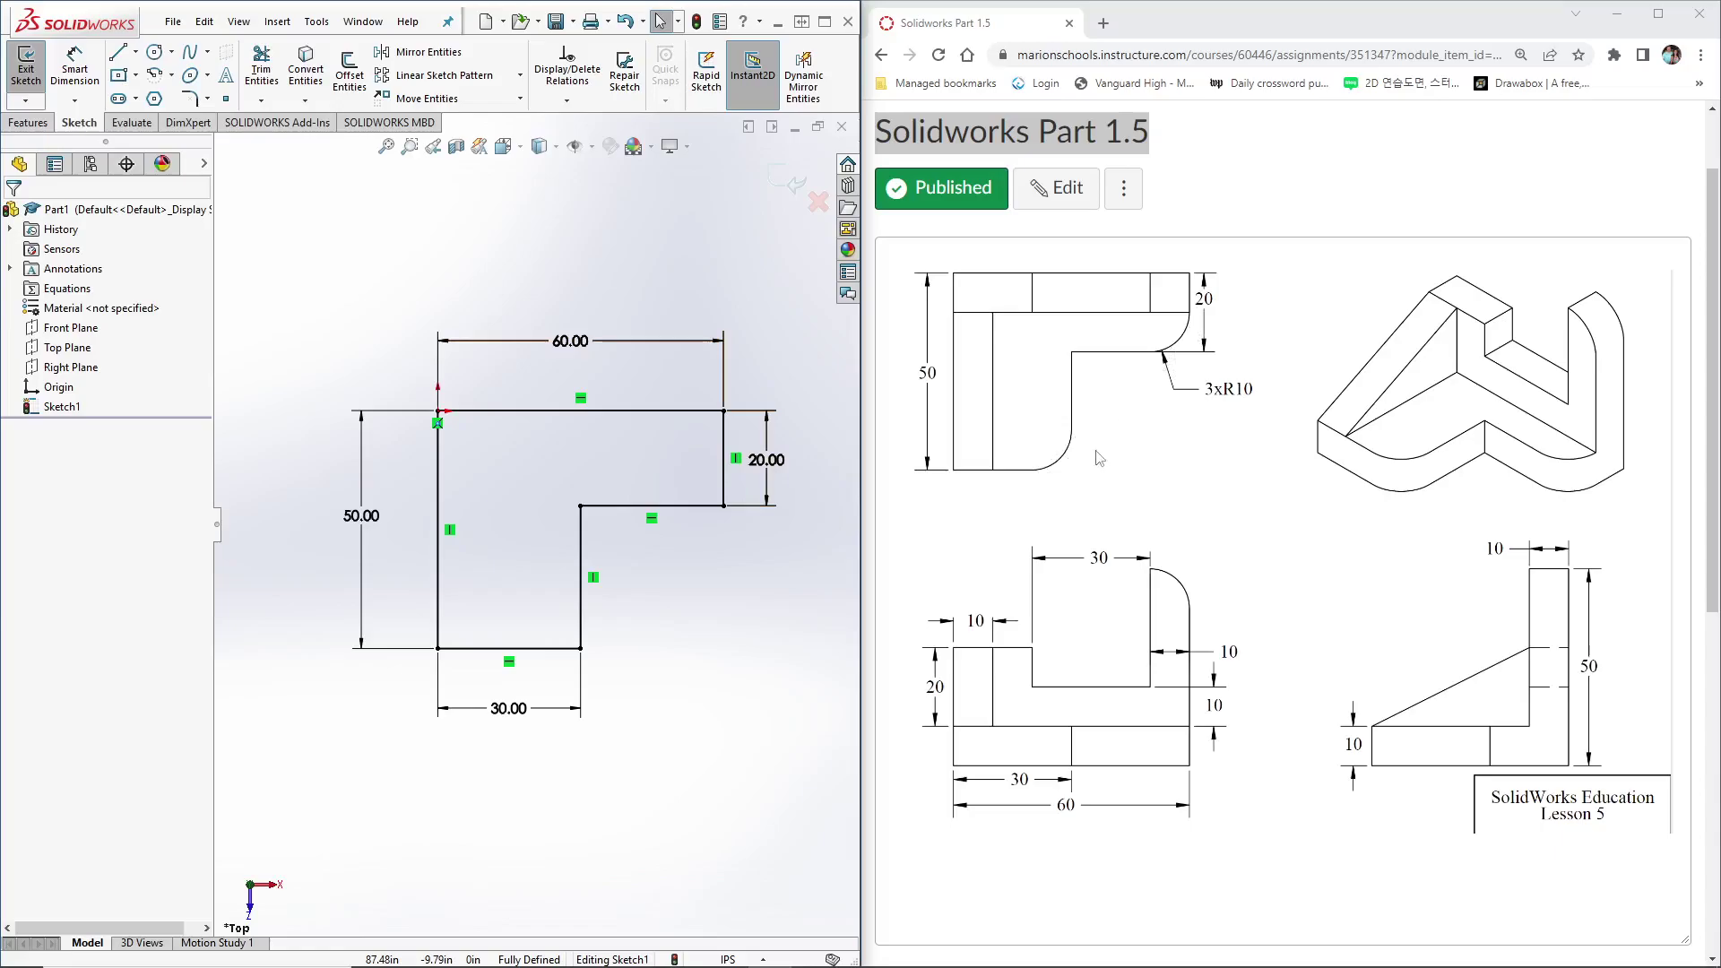
Exit the sketch and extrude the L-shaped profile 10in into Boss-Extrude1.
click(26, 81)
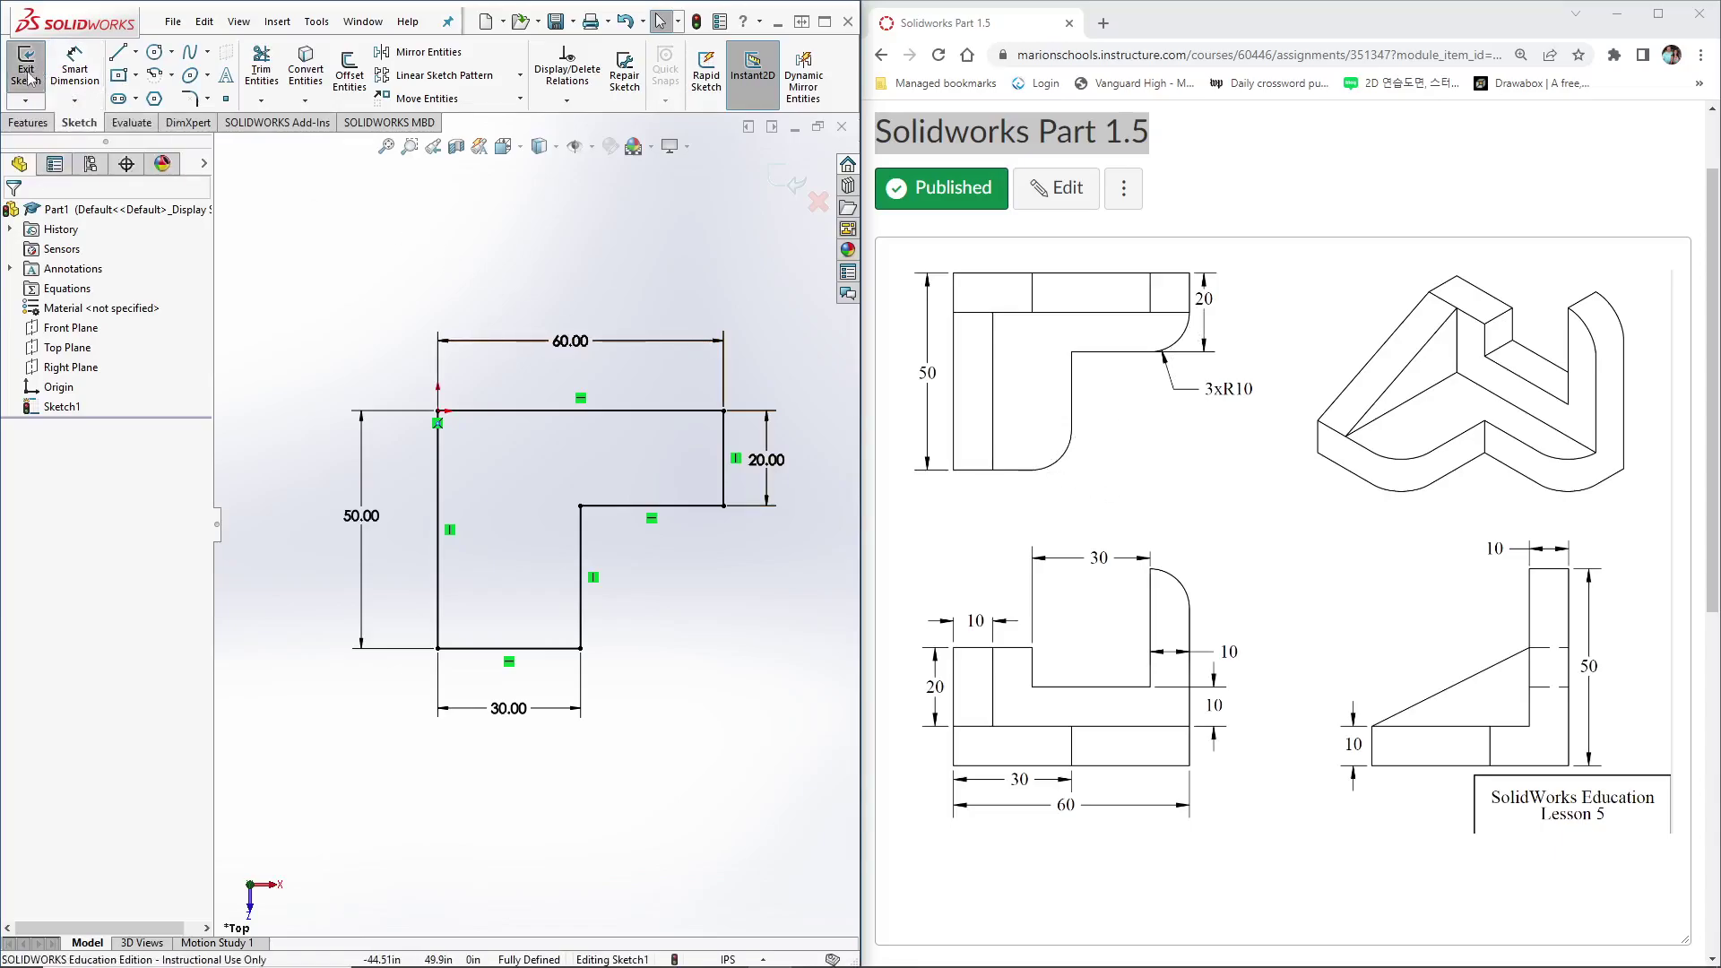
click(30, 123)
key(ctrl+7)
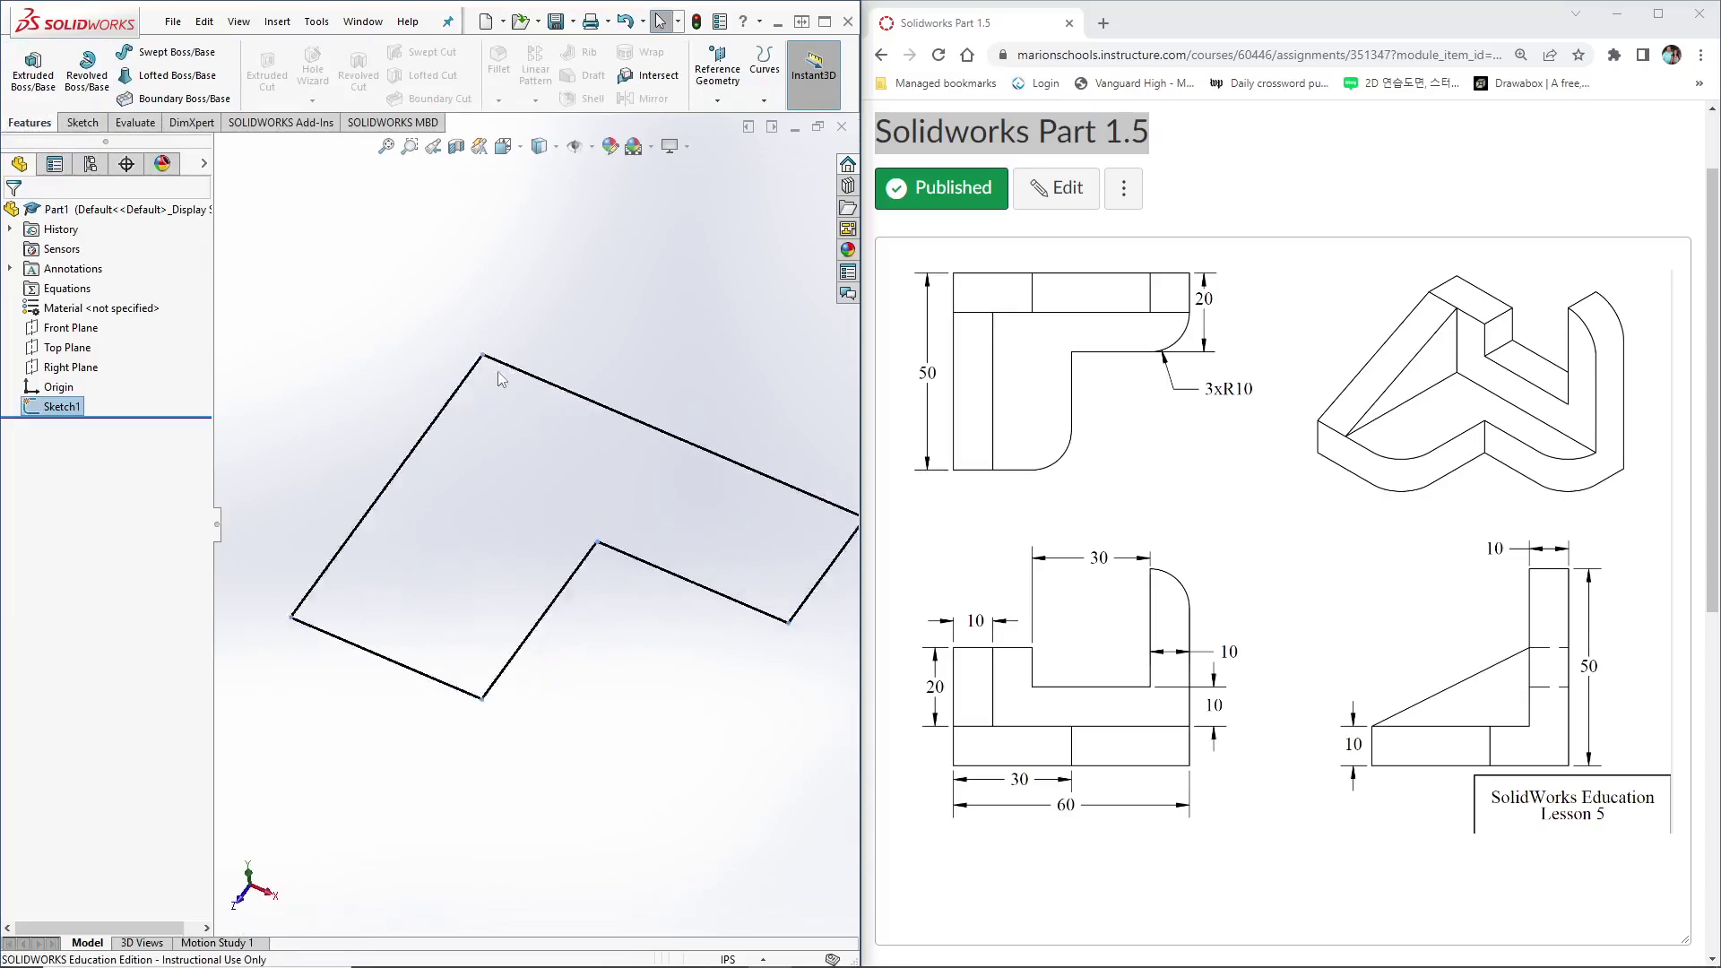
click(33, 72)
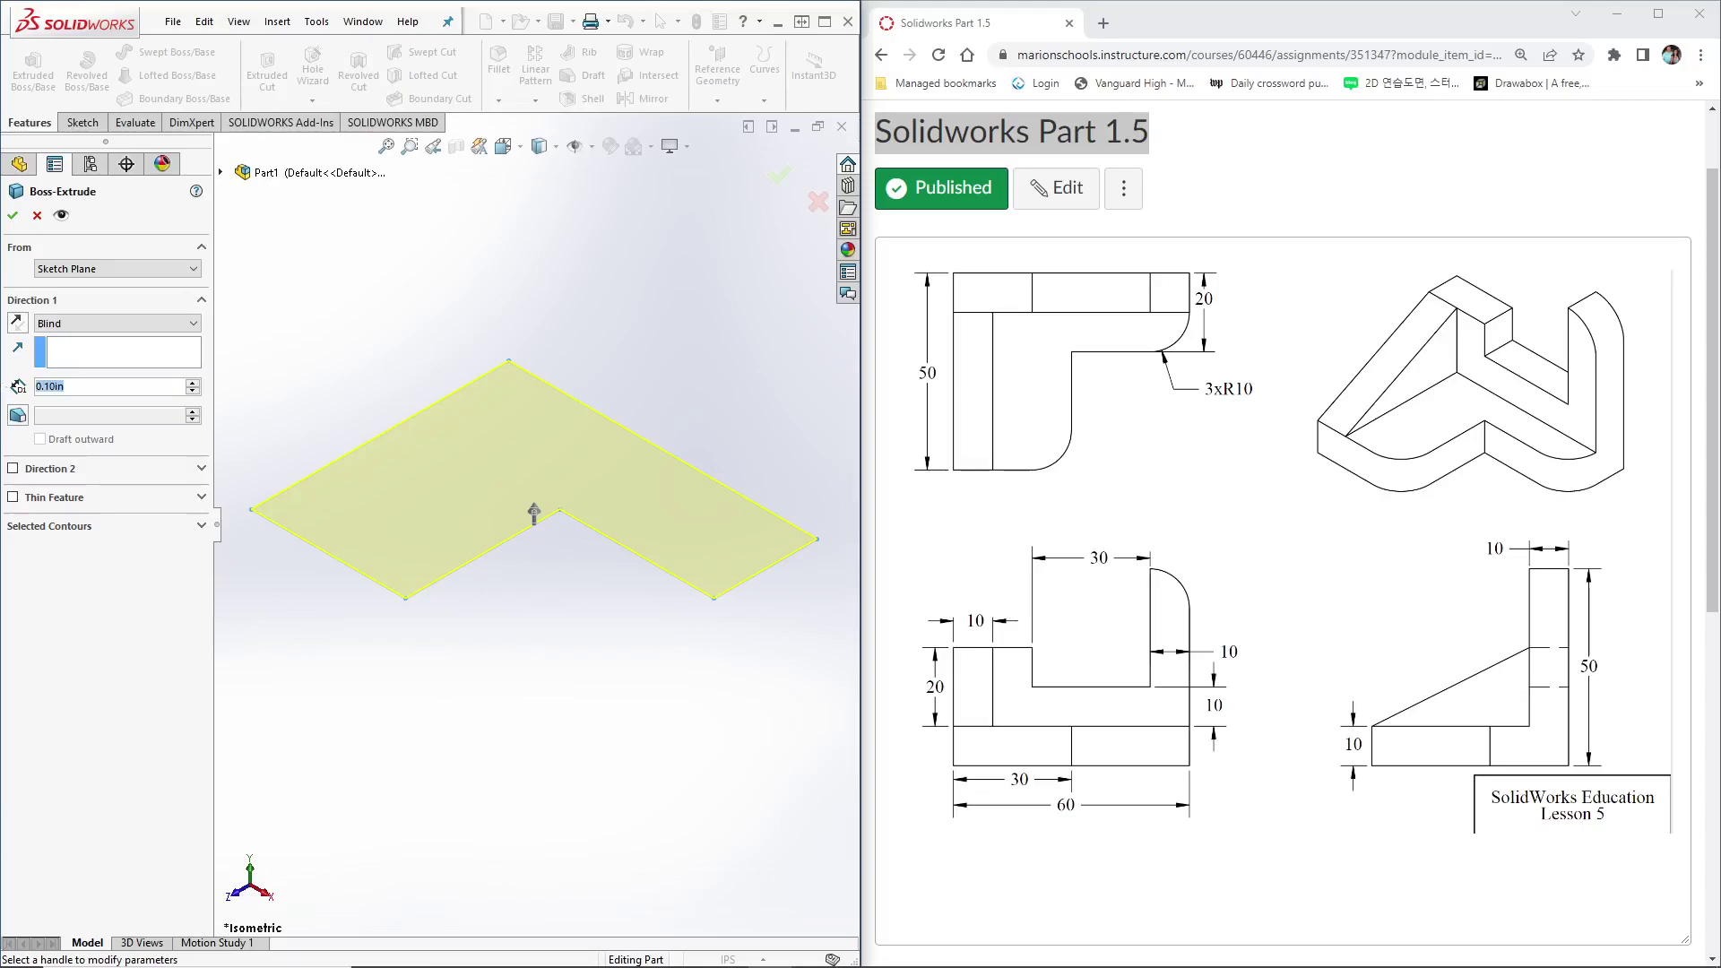
text(10)
key(Return)
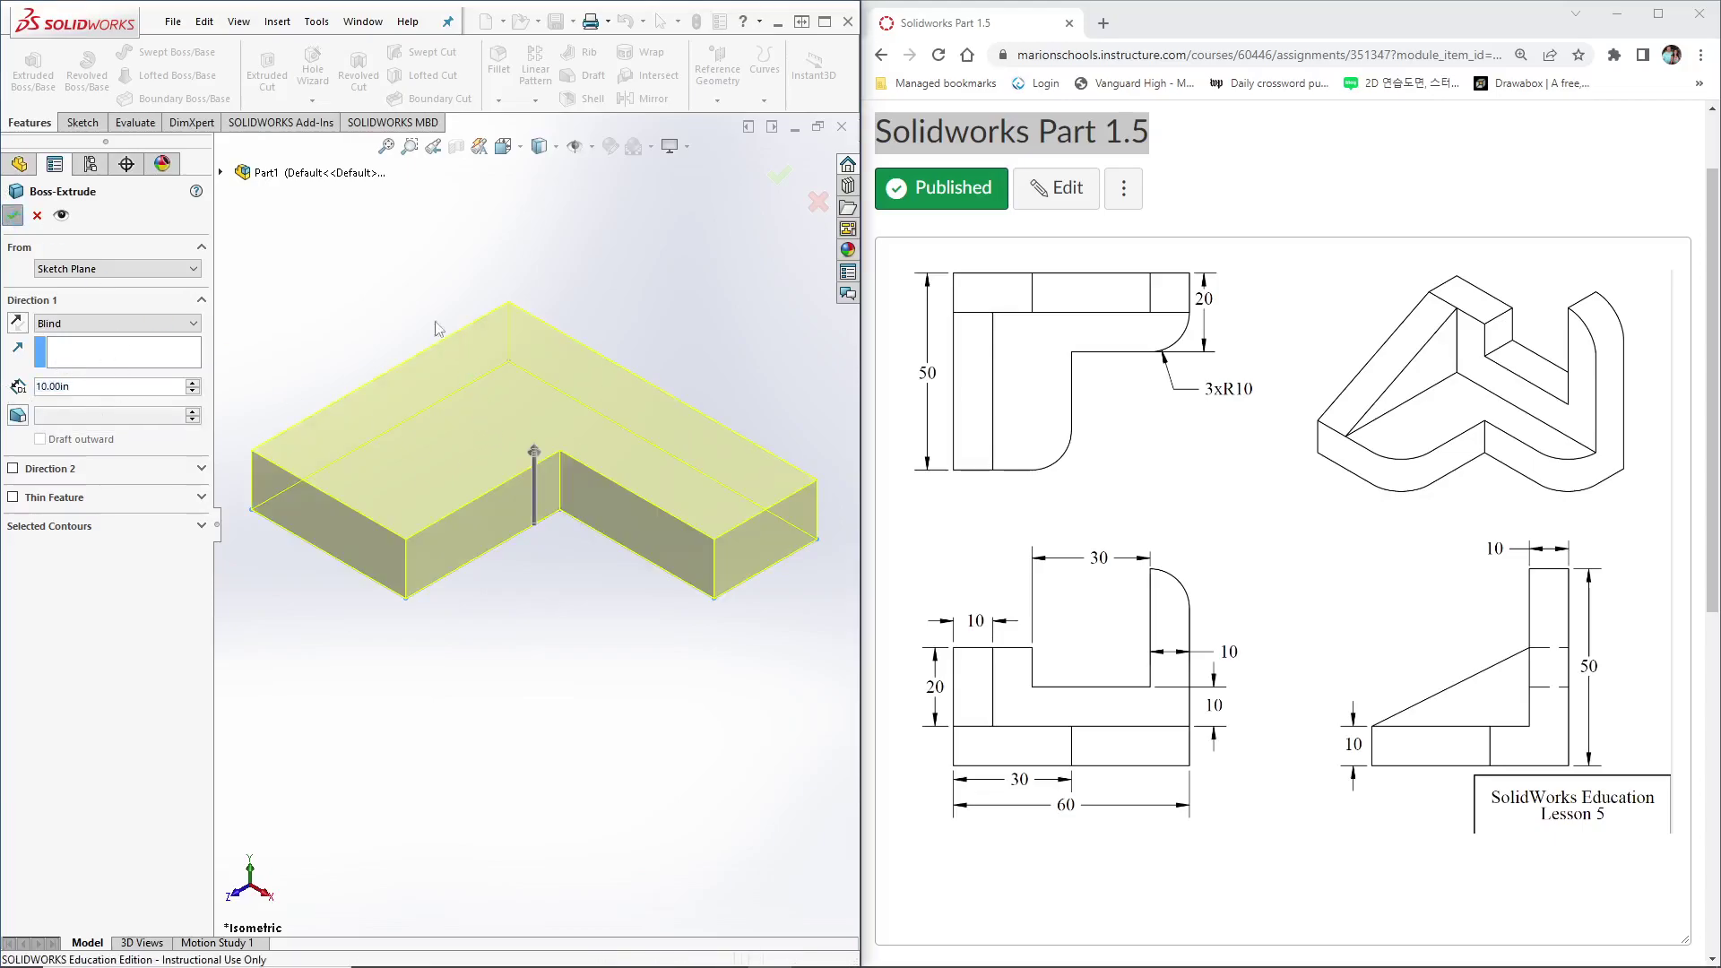
click(12, 217)
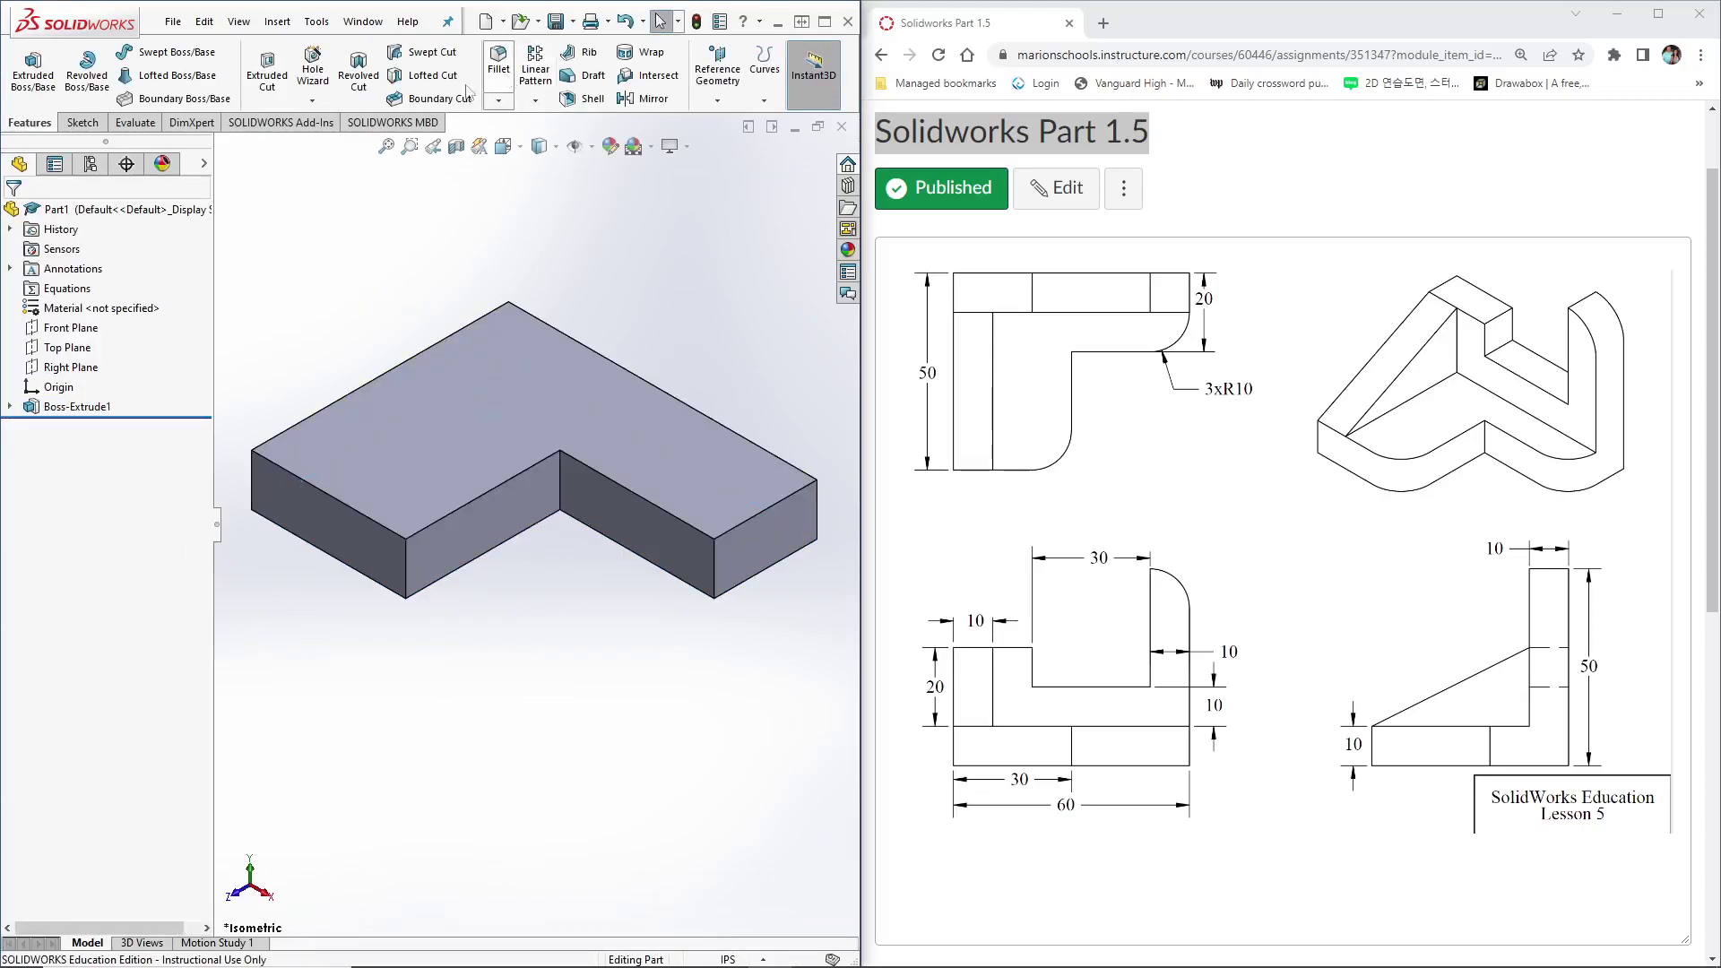
Fillet the block's left and right outer vertical corner edges with a 10in radius.
click(495, 70)
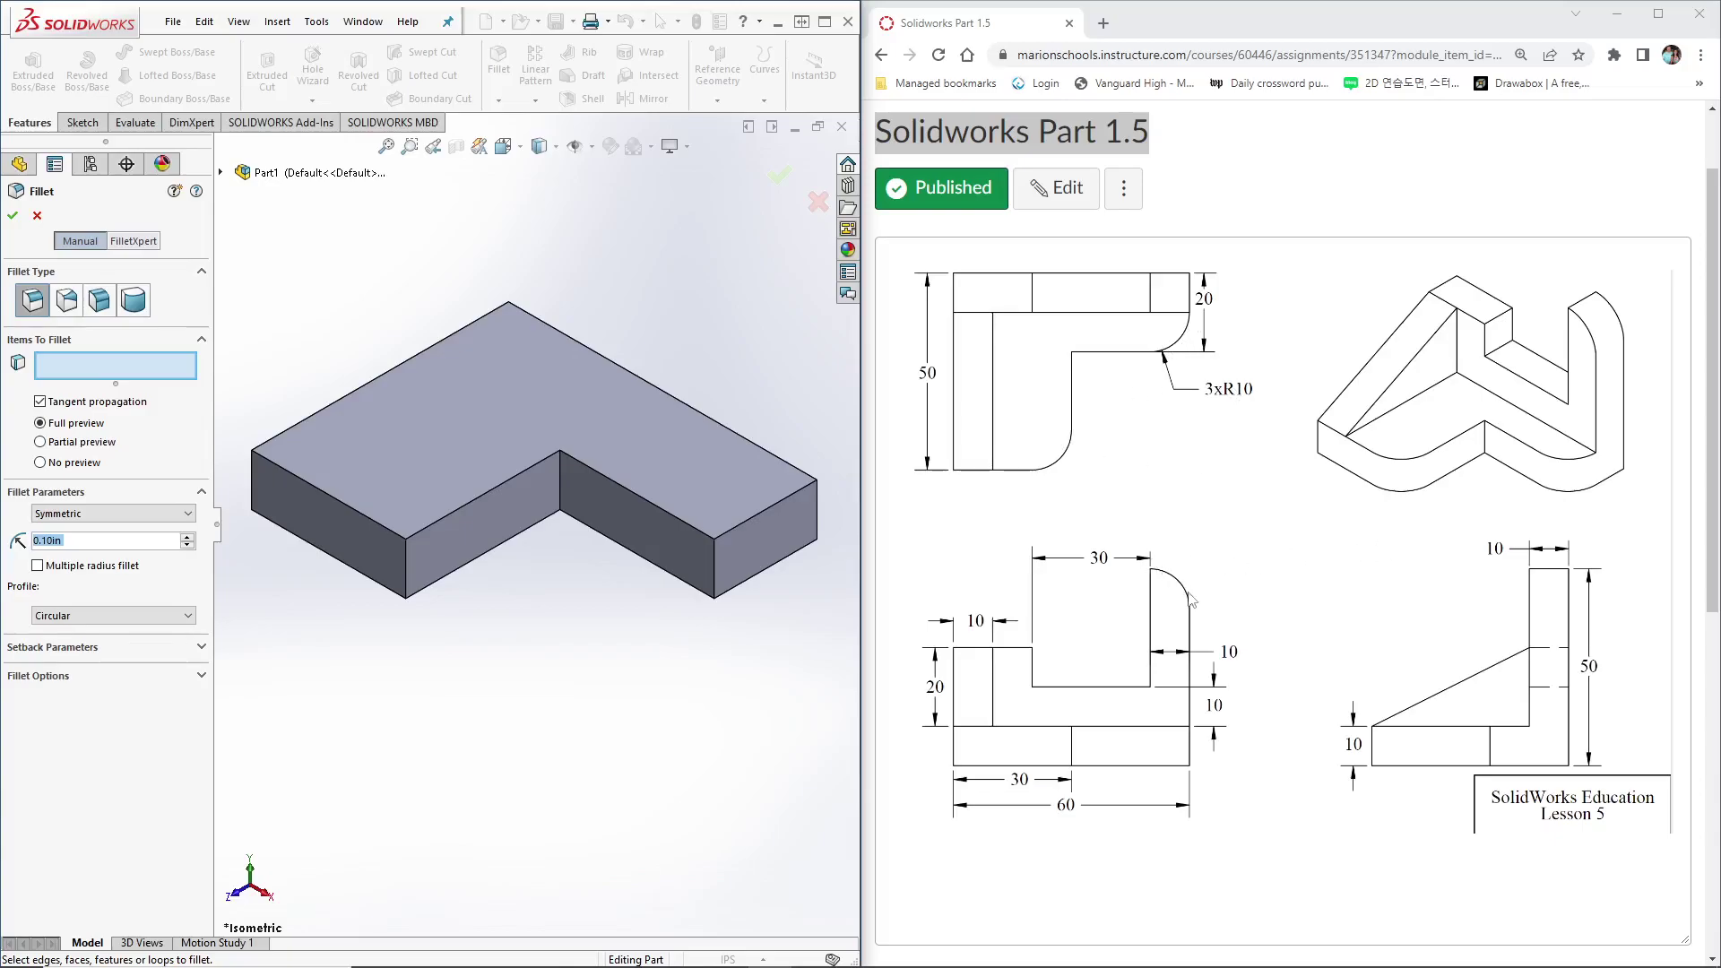
click(97, 540)
text(10)
key(Return)
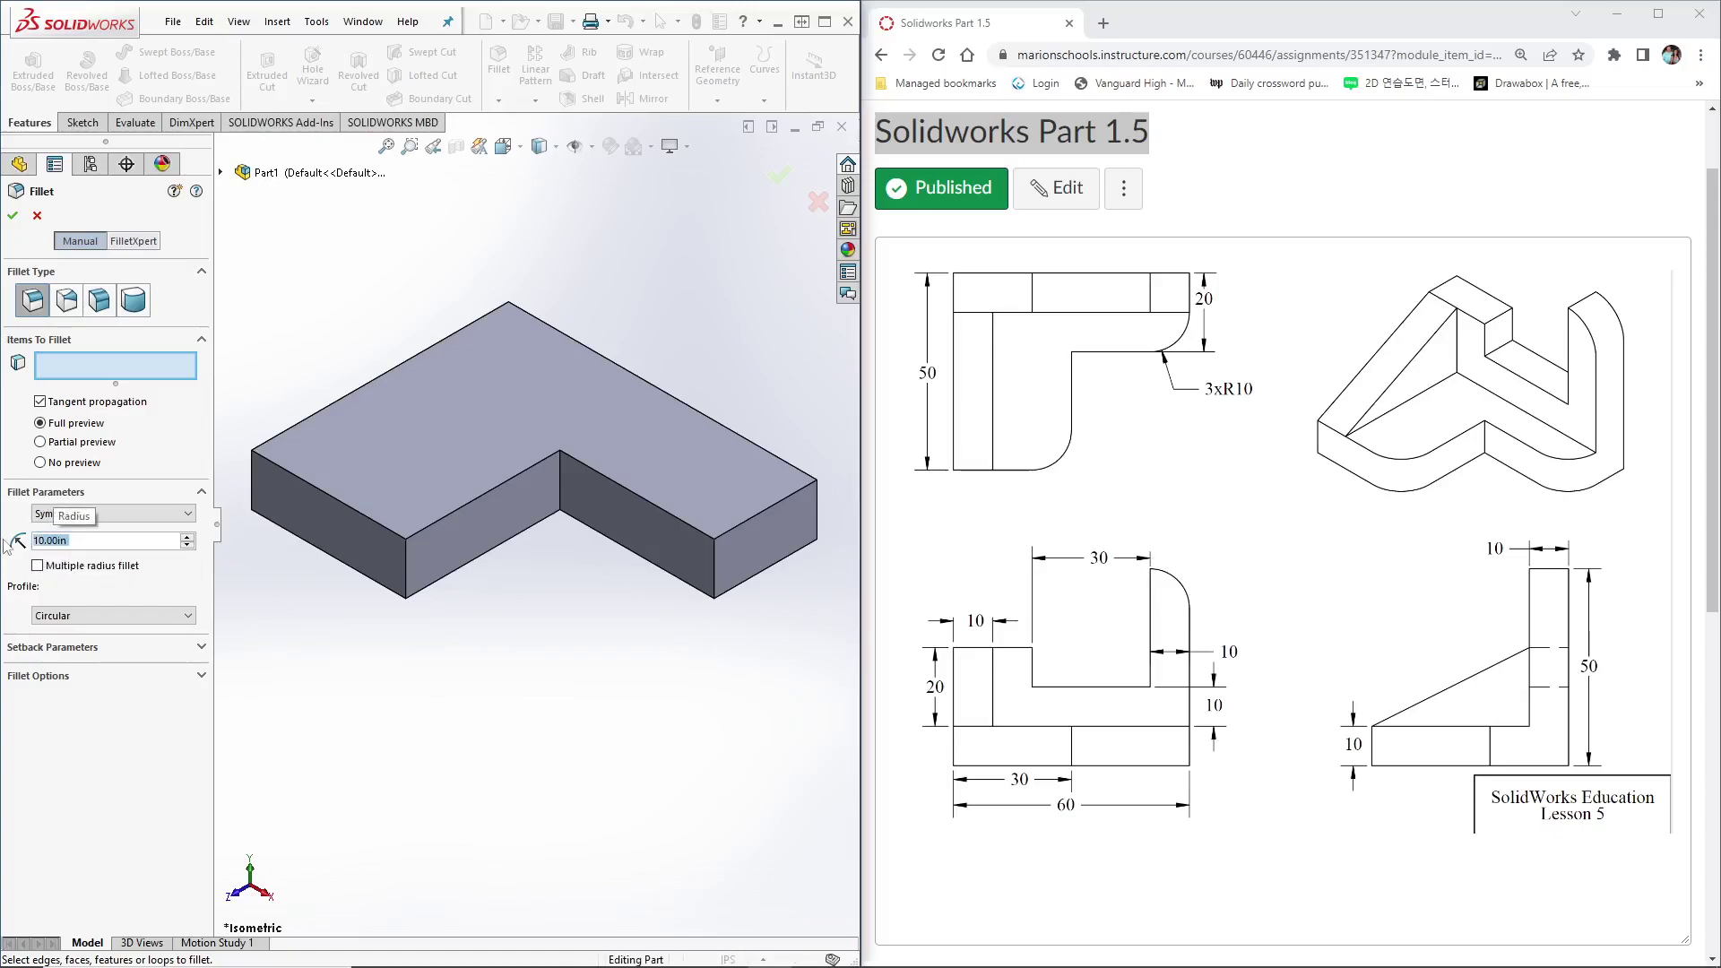
click(403, 557)
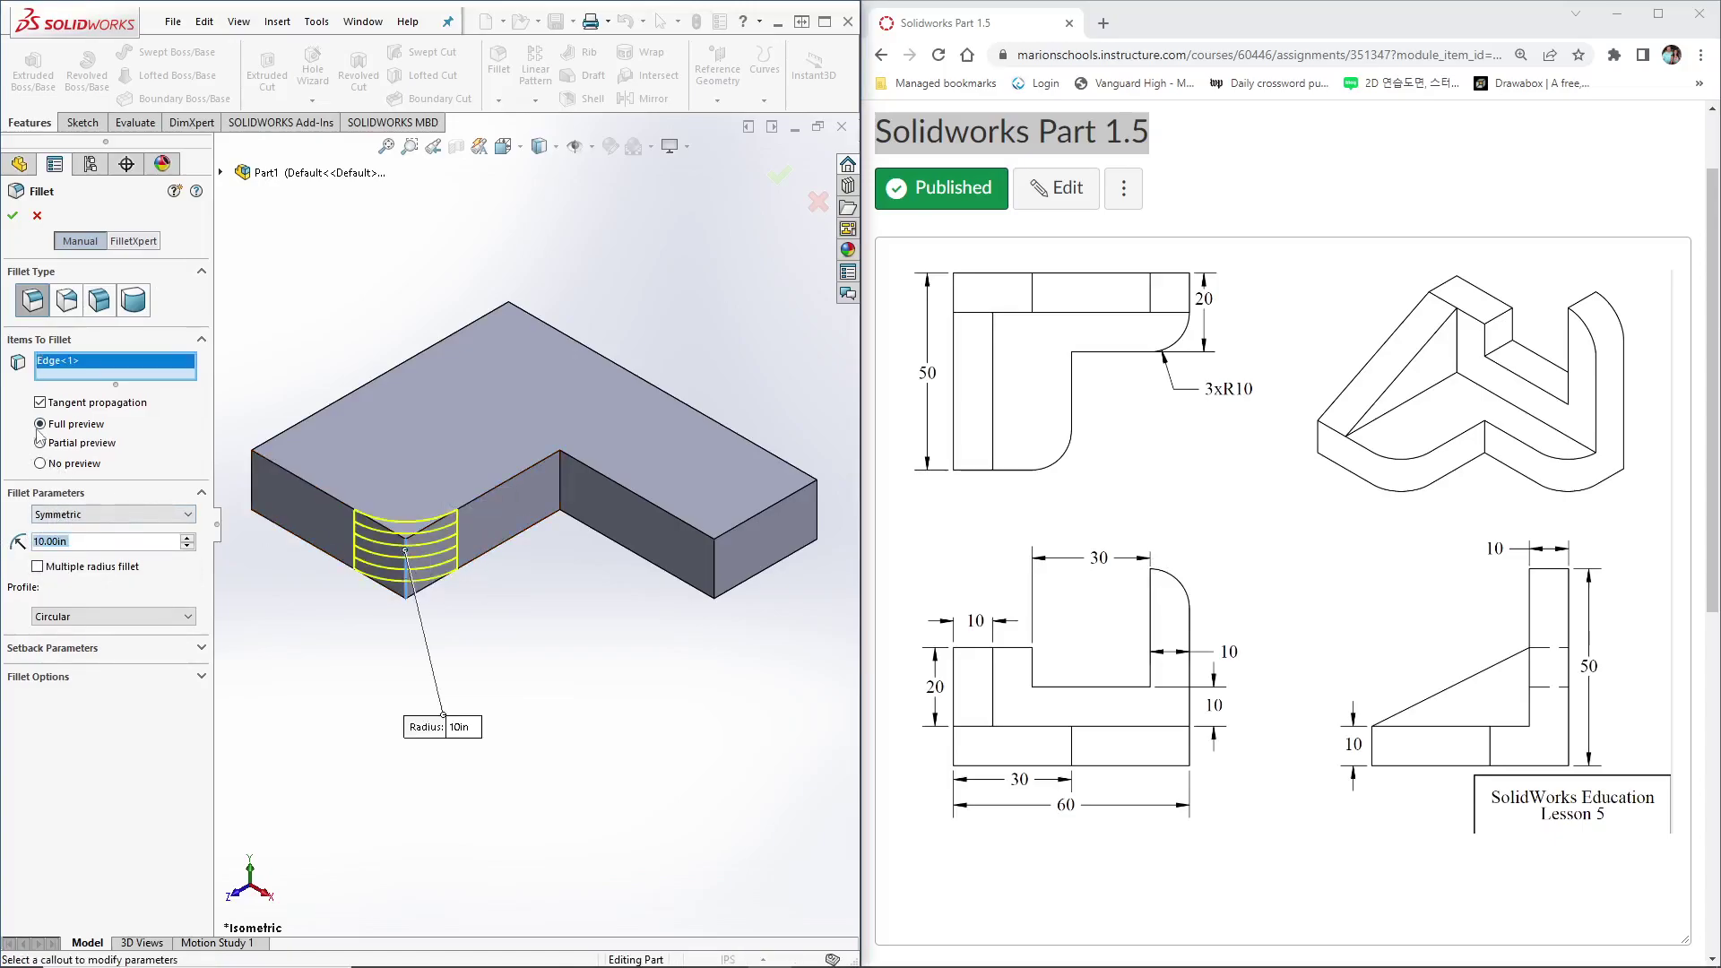
click(713, 556)
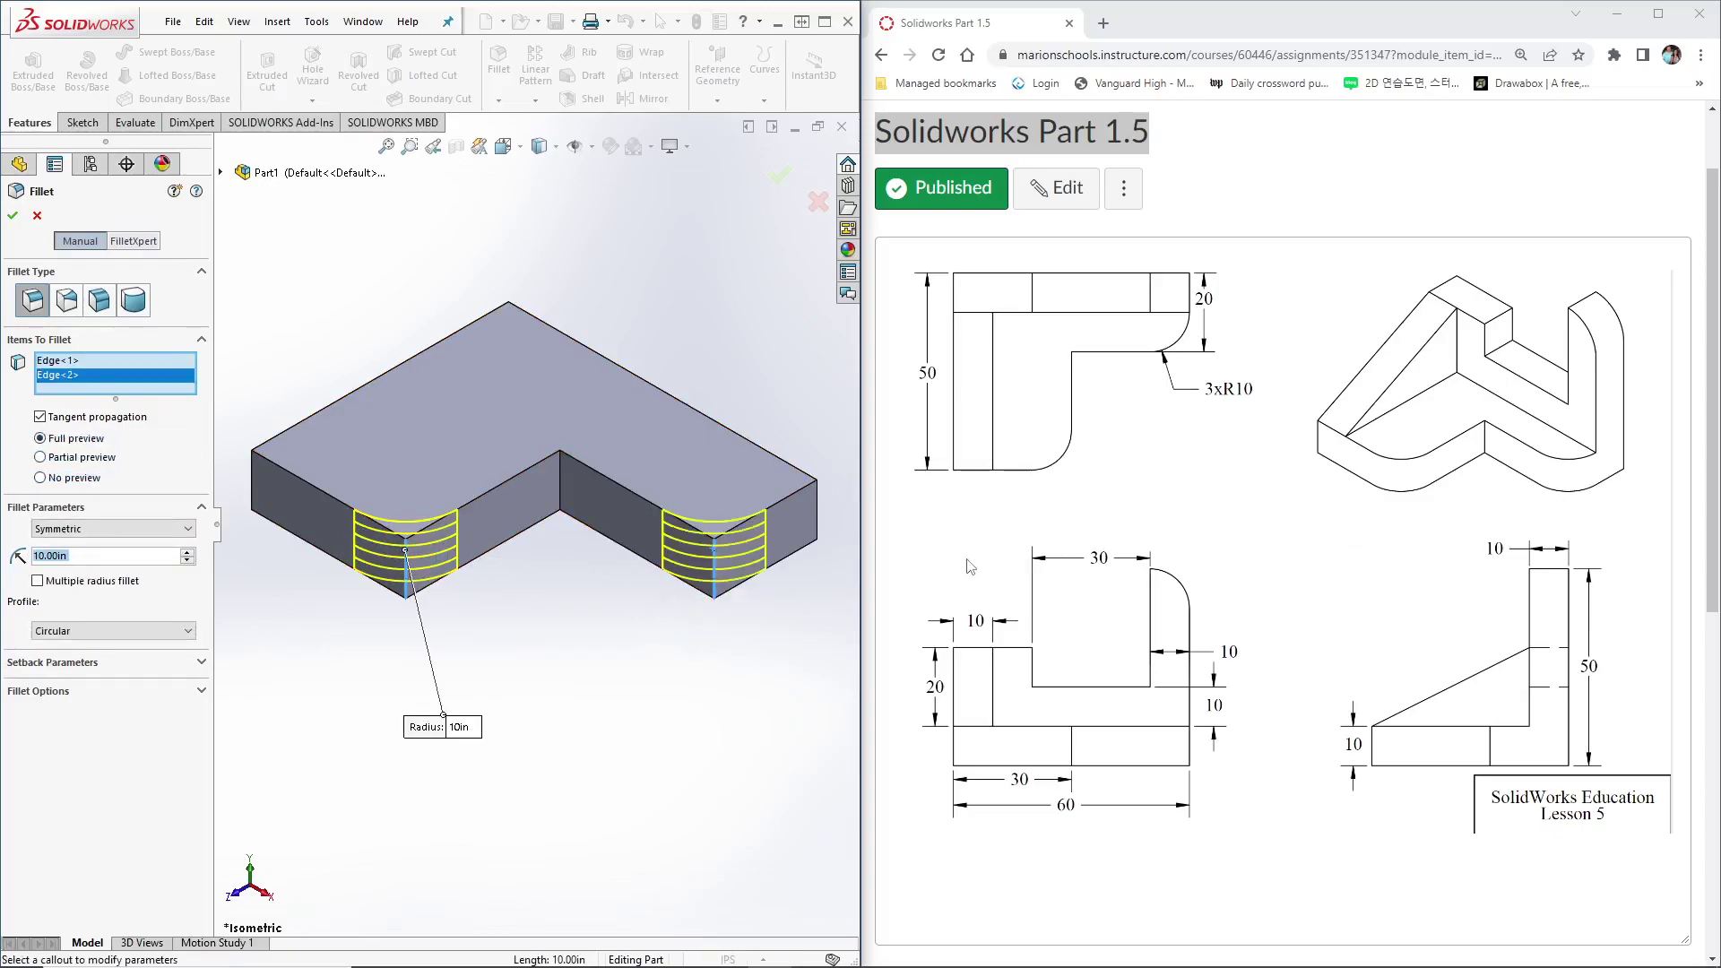
click(12, 216)
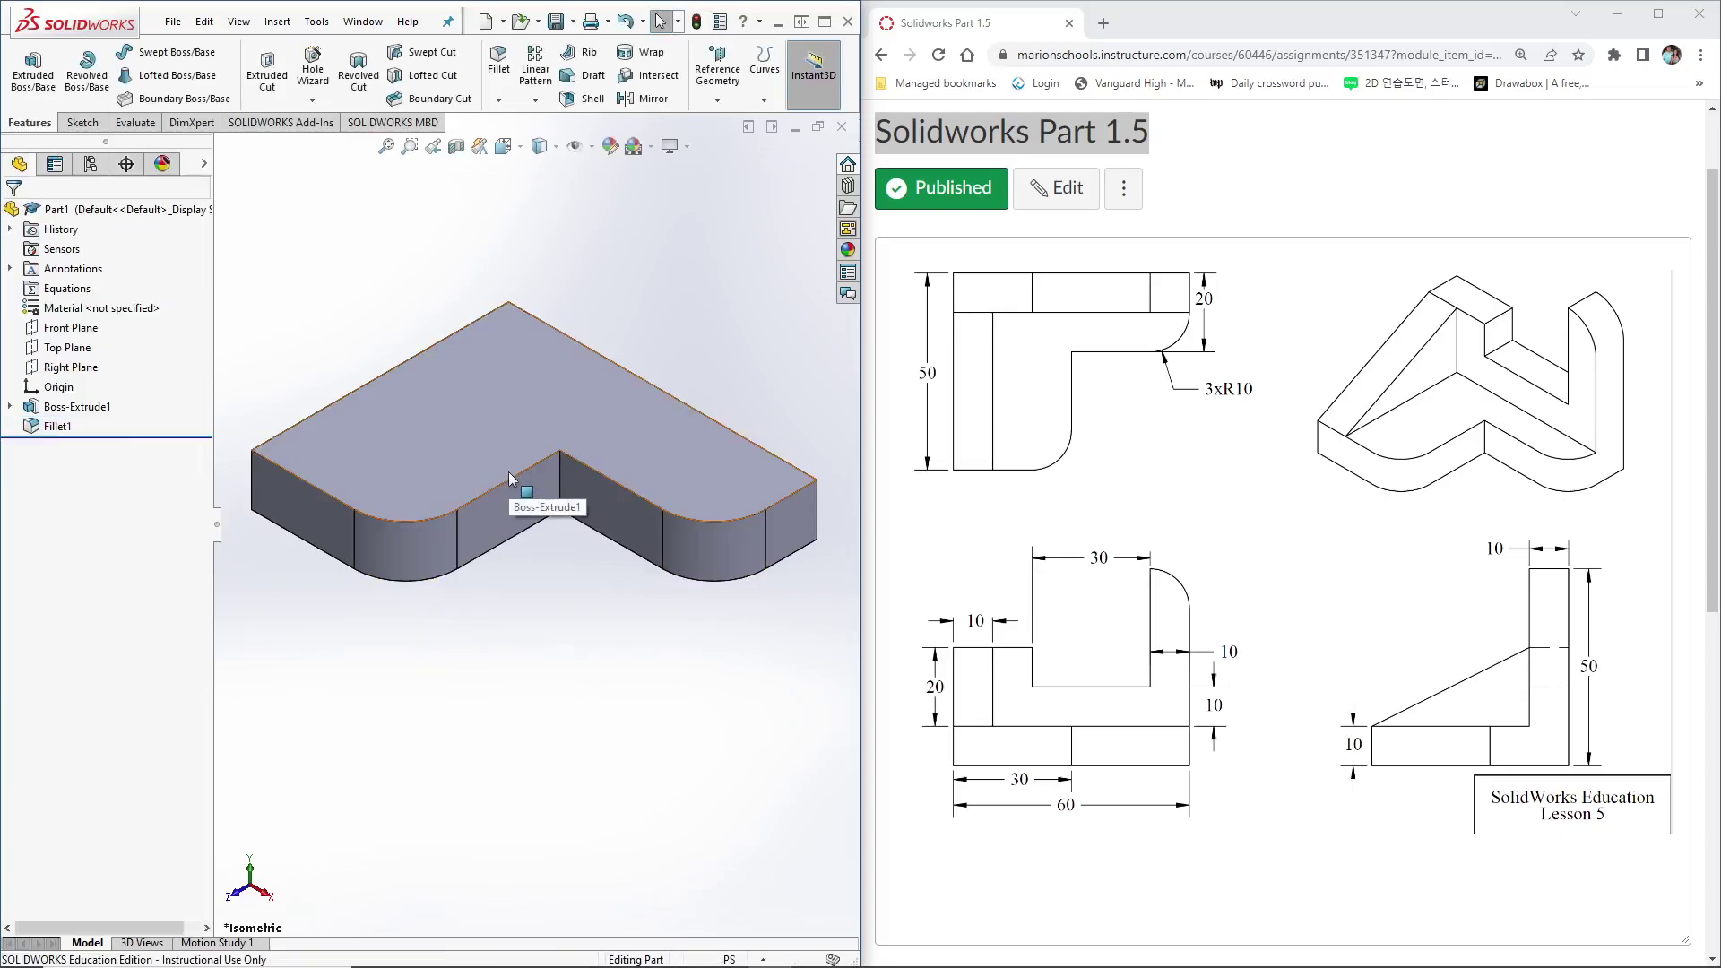
scroll(508, 472, down, 3)
scroll(508, 472, up, 2)
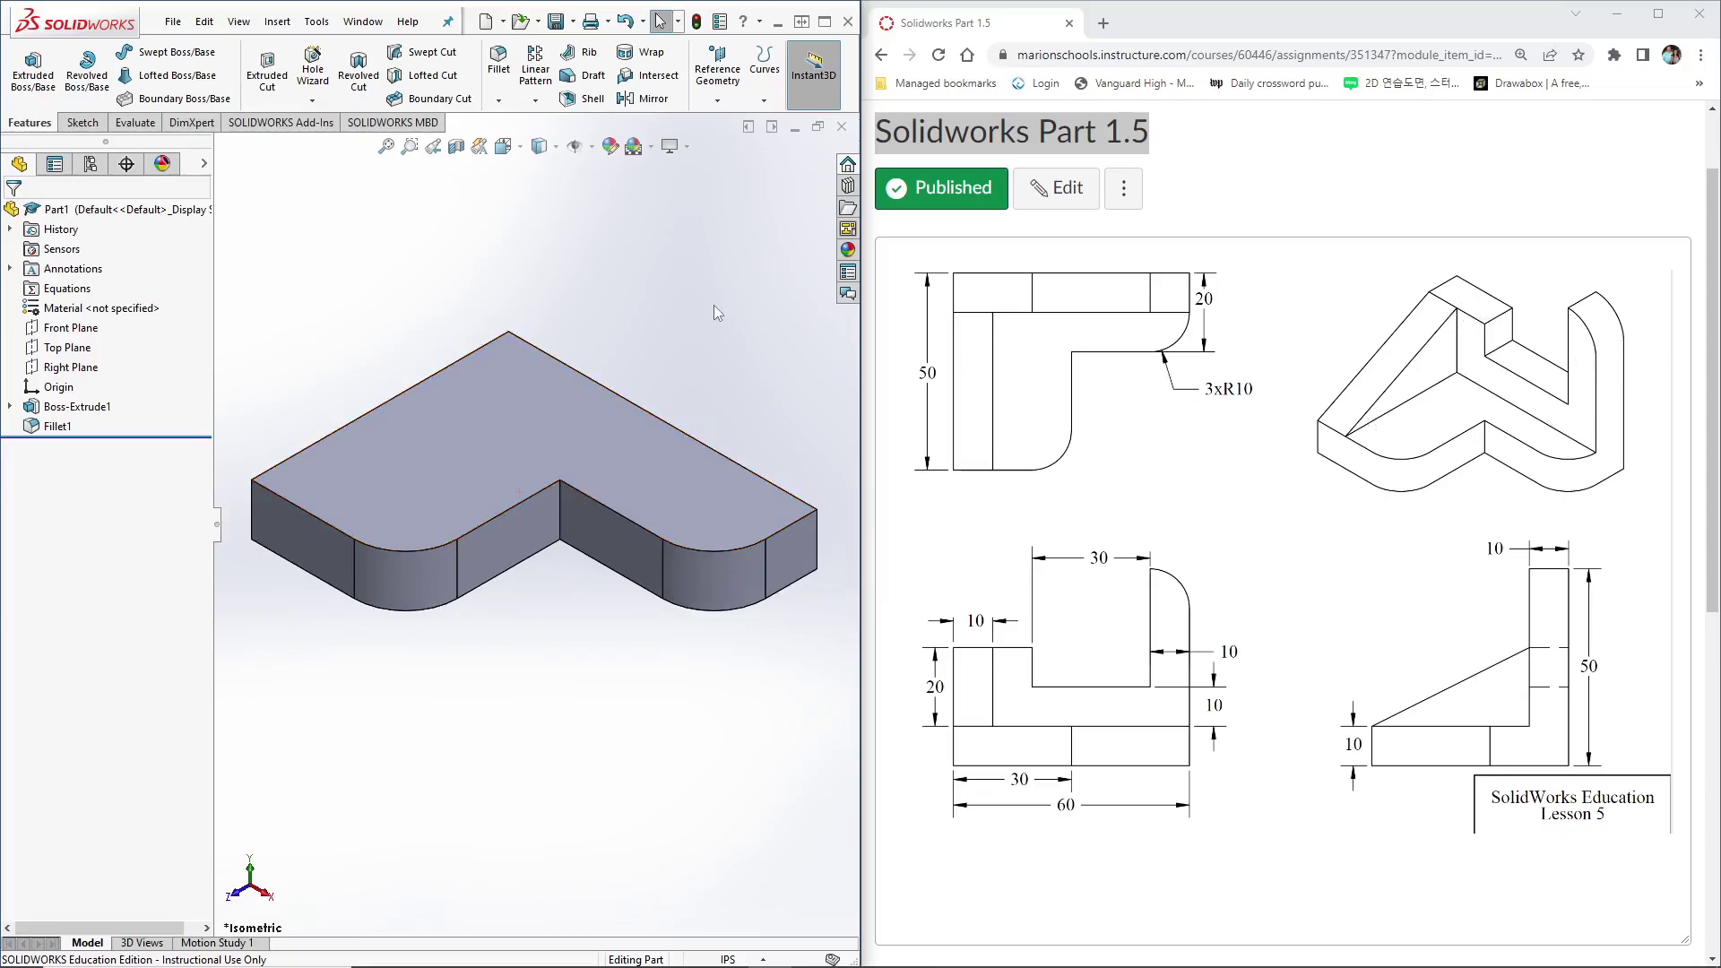
click(87, 128)
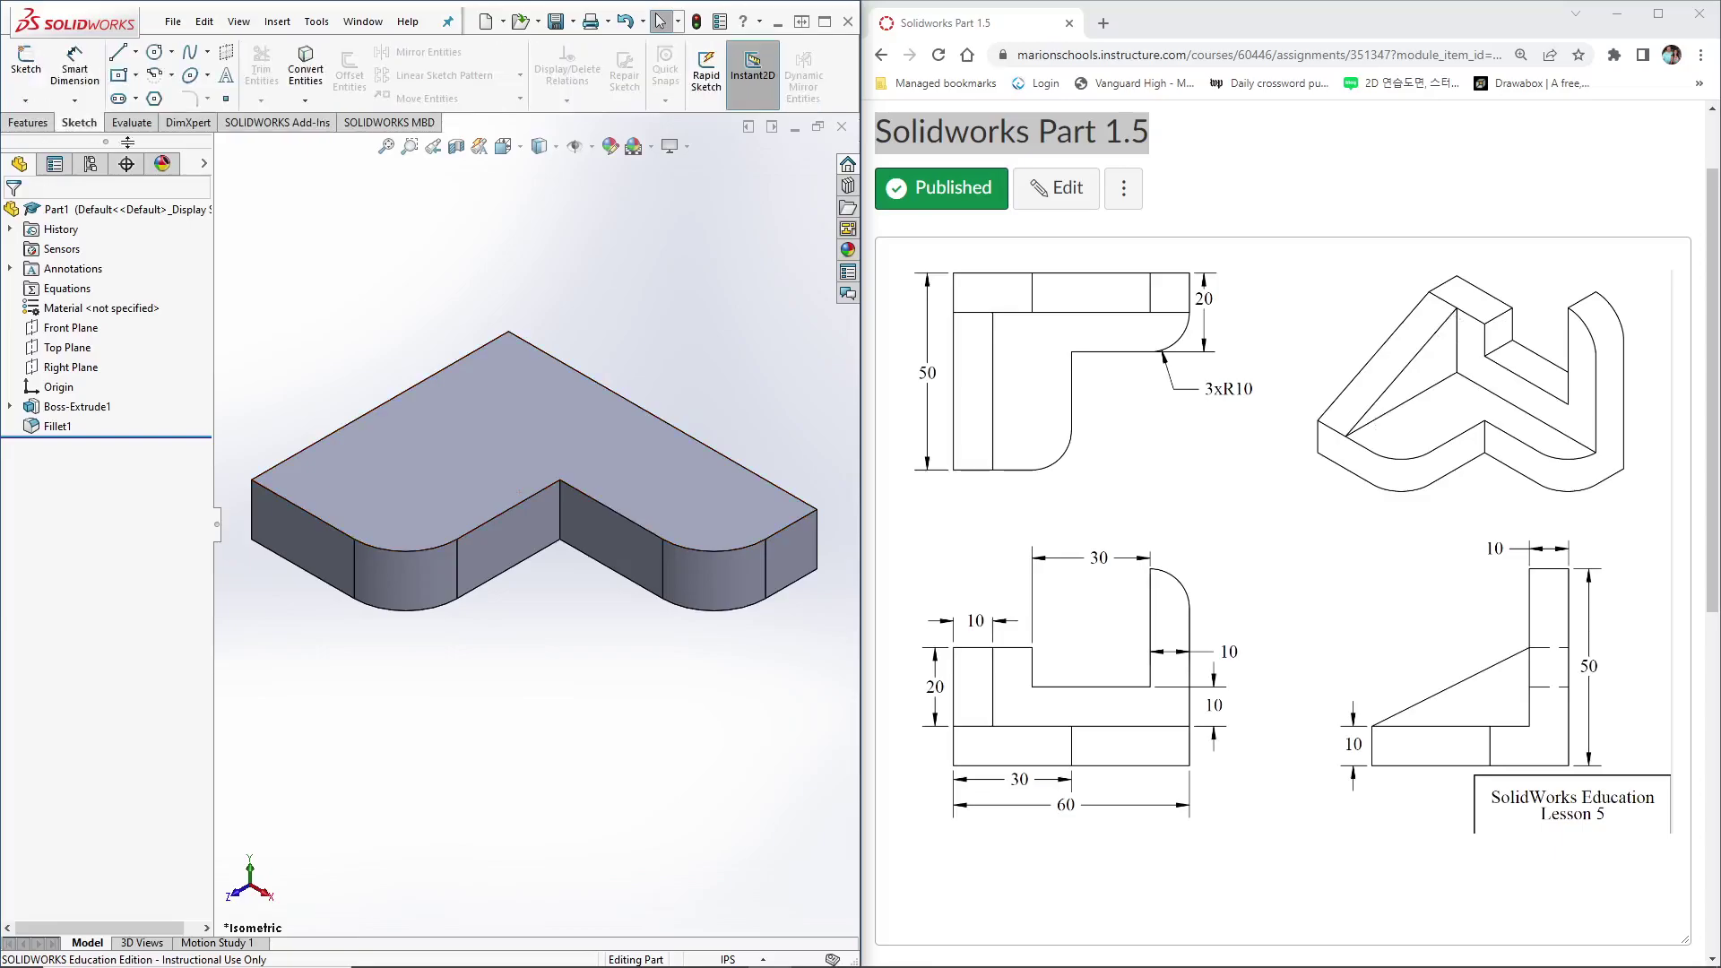
middle_drag(552, 280, 667, 390)
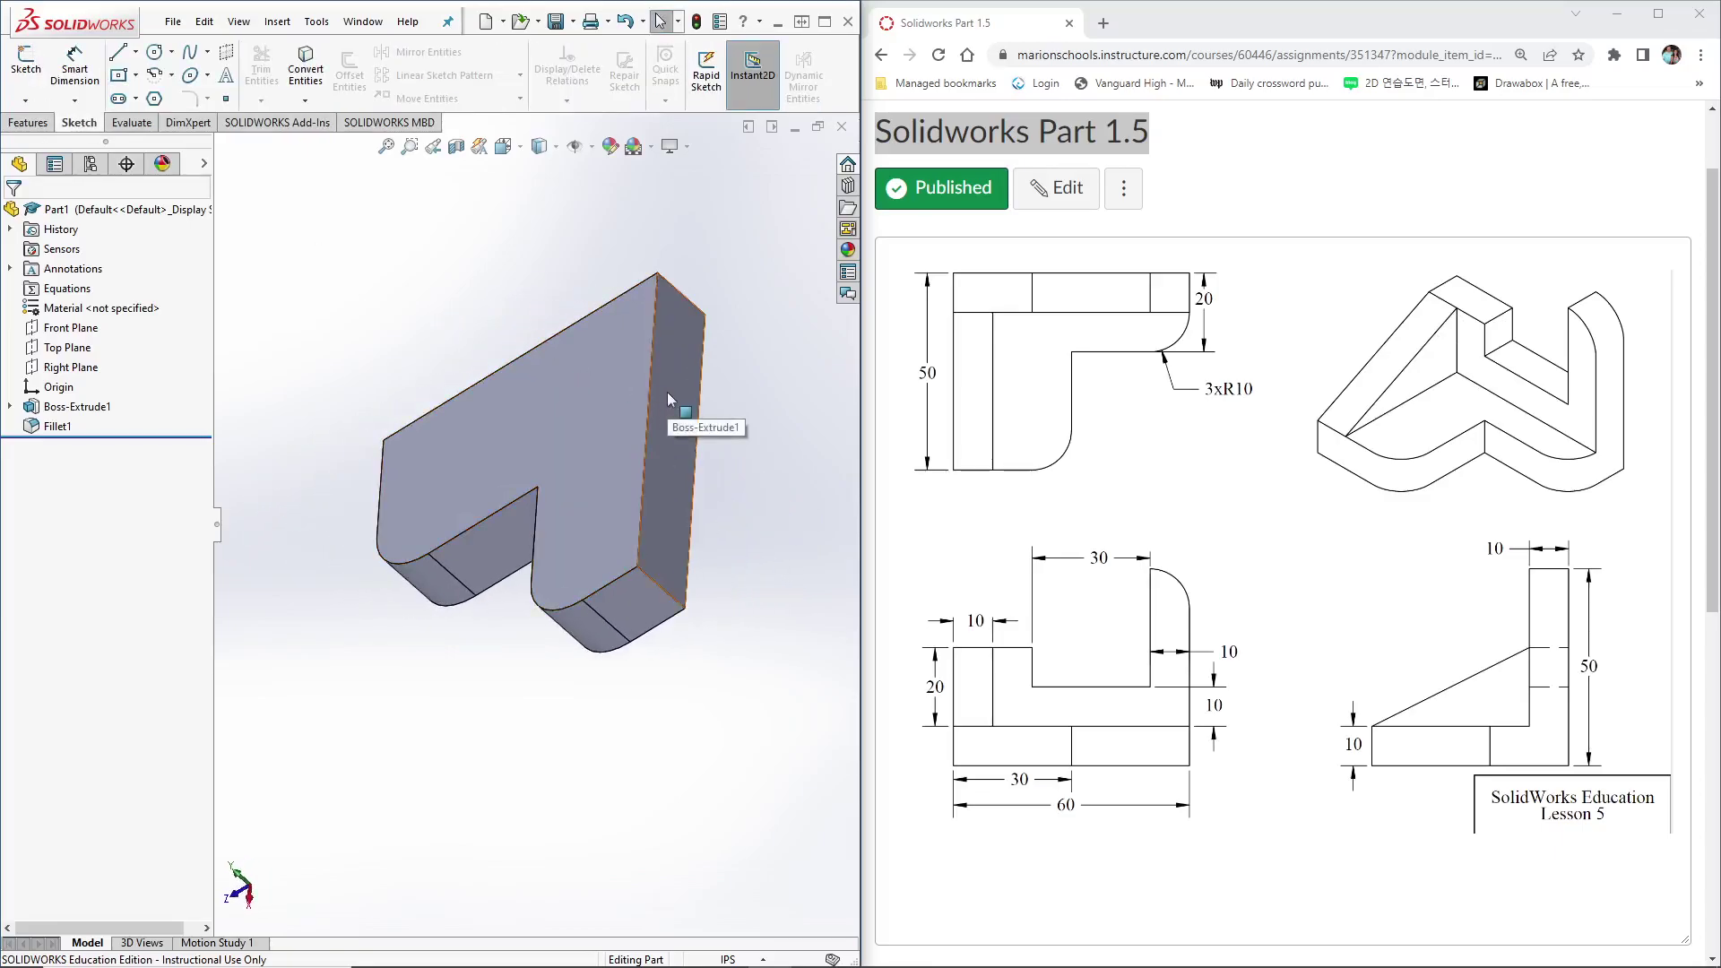
click(667, 391)
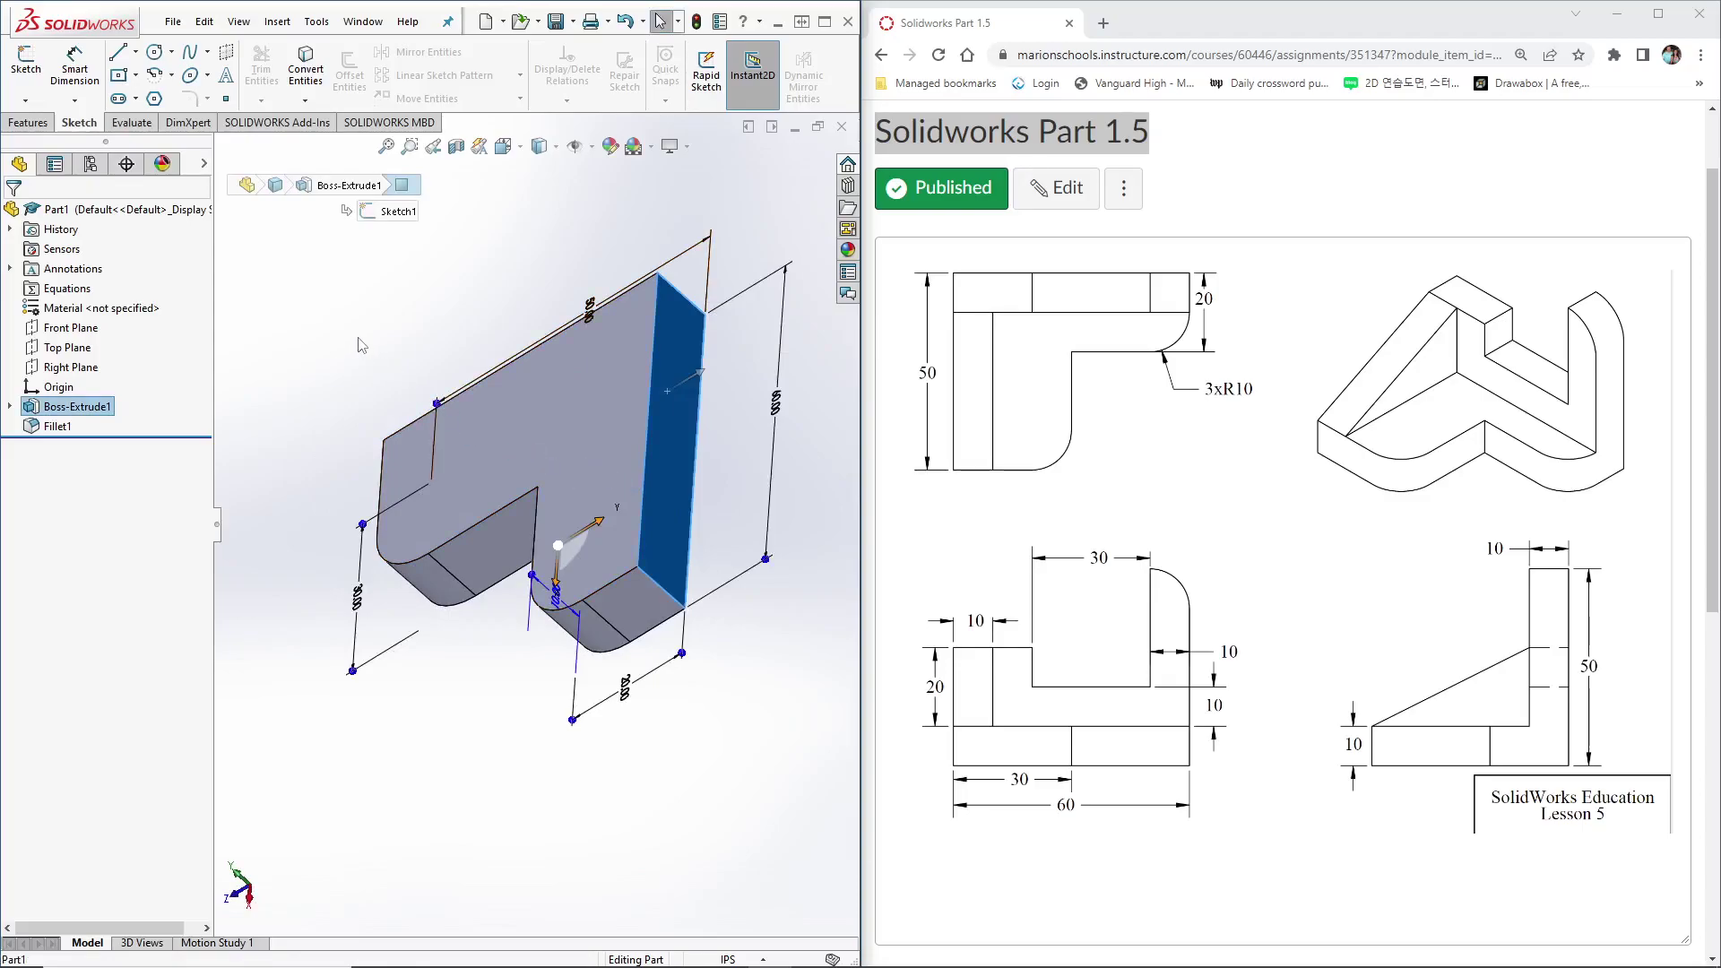
key(ctrl+7)
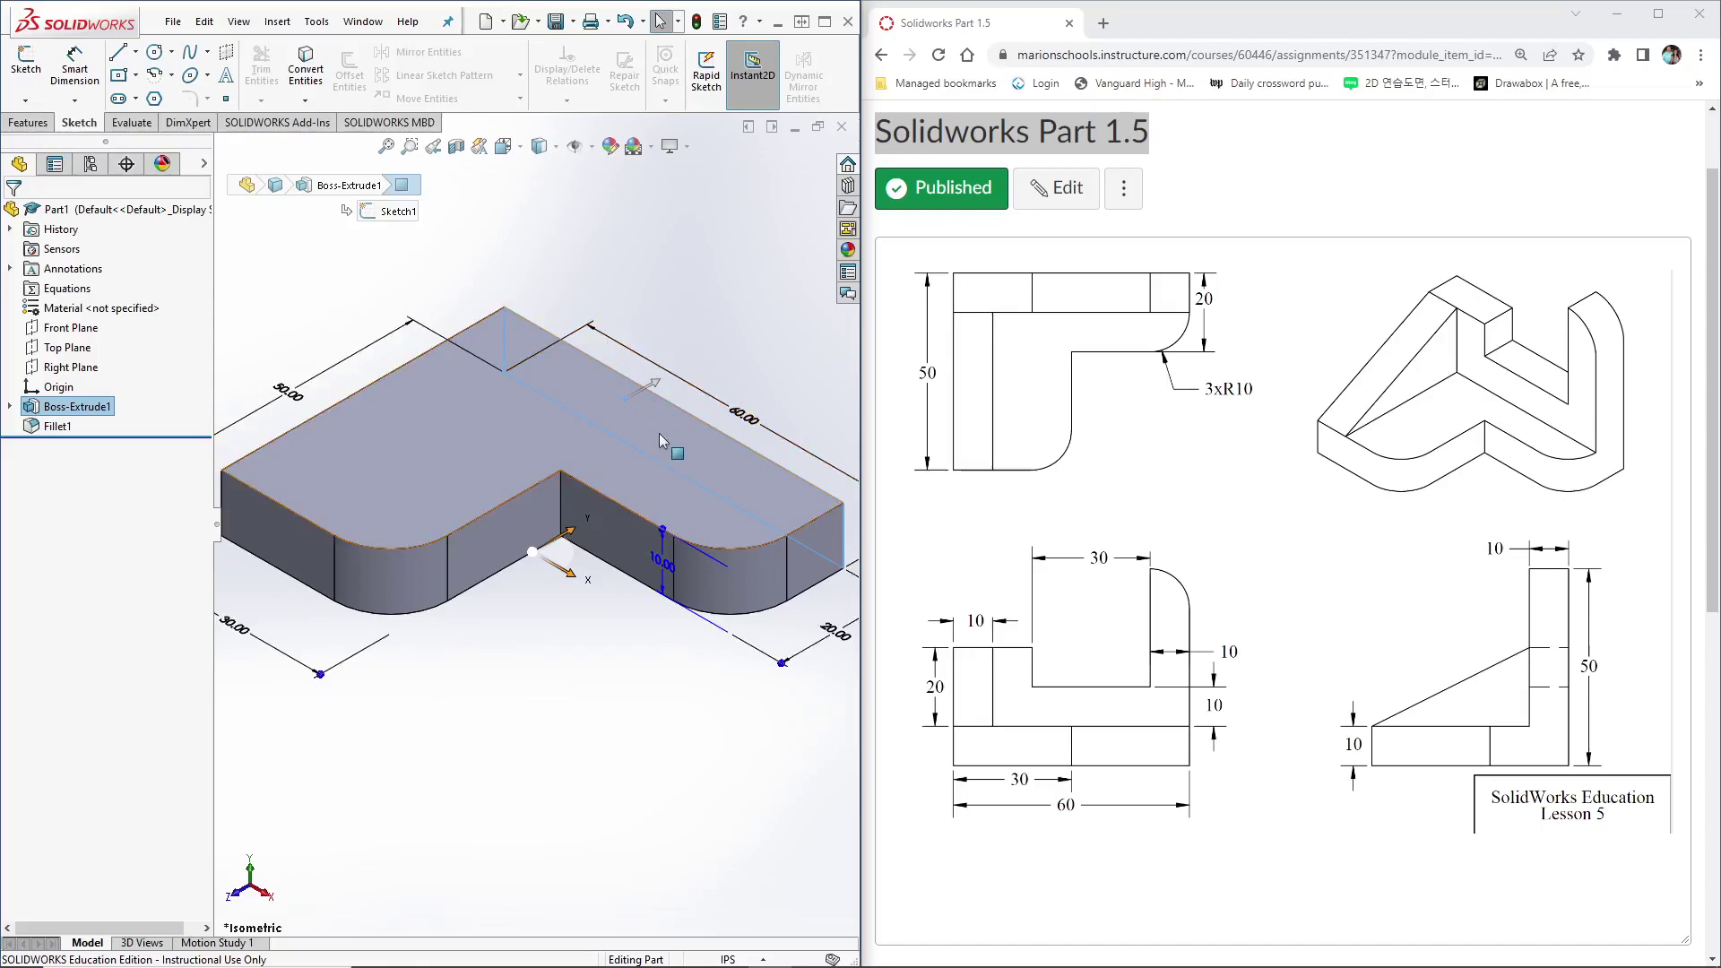
scroll(659, 434, down, 2)
scroll(647, 538, up, 4)
click(639, 680)
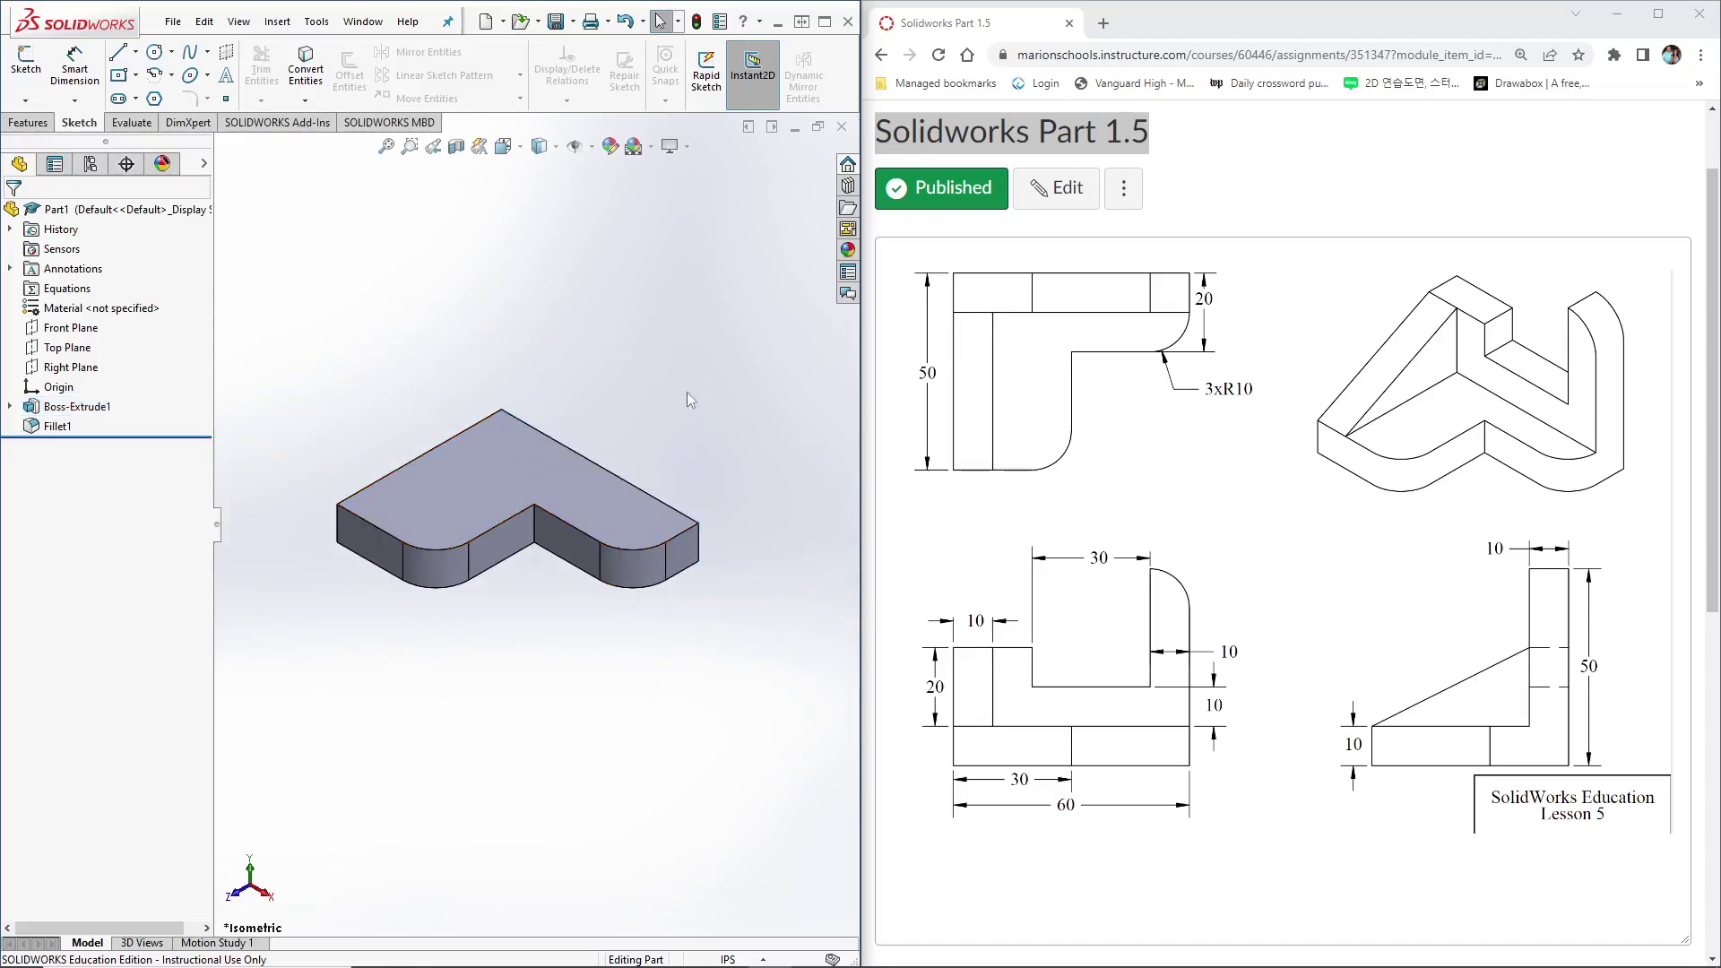
scroll(744, 398, down, 1)
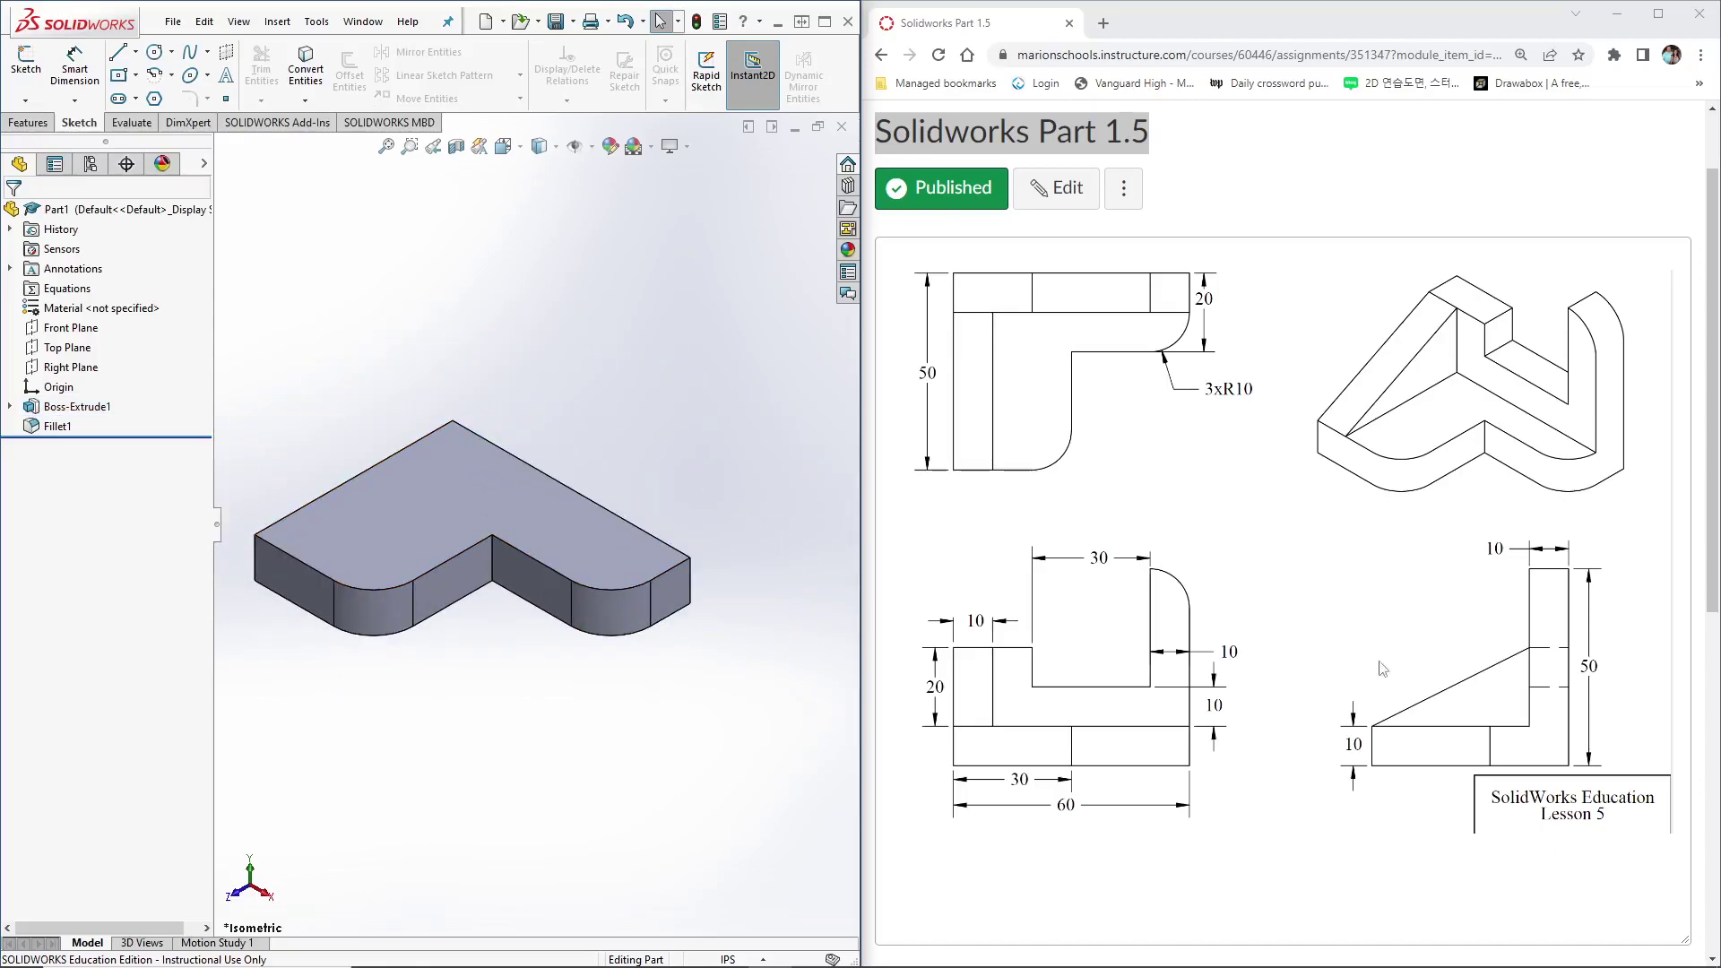
Start a new sketch on the block's side face, viewed in isometric.
click(119, 76)
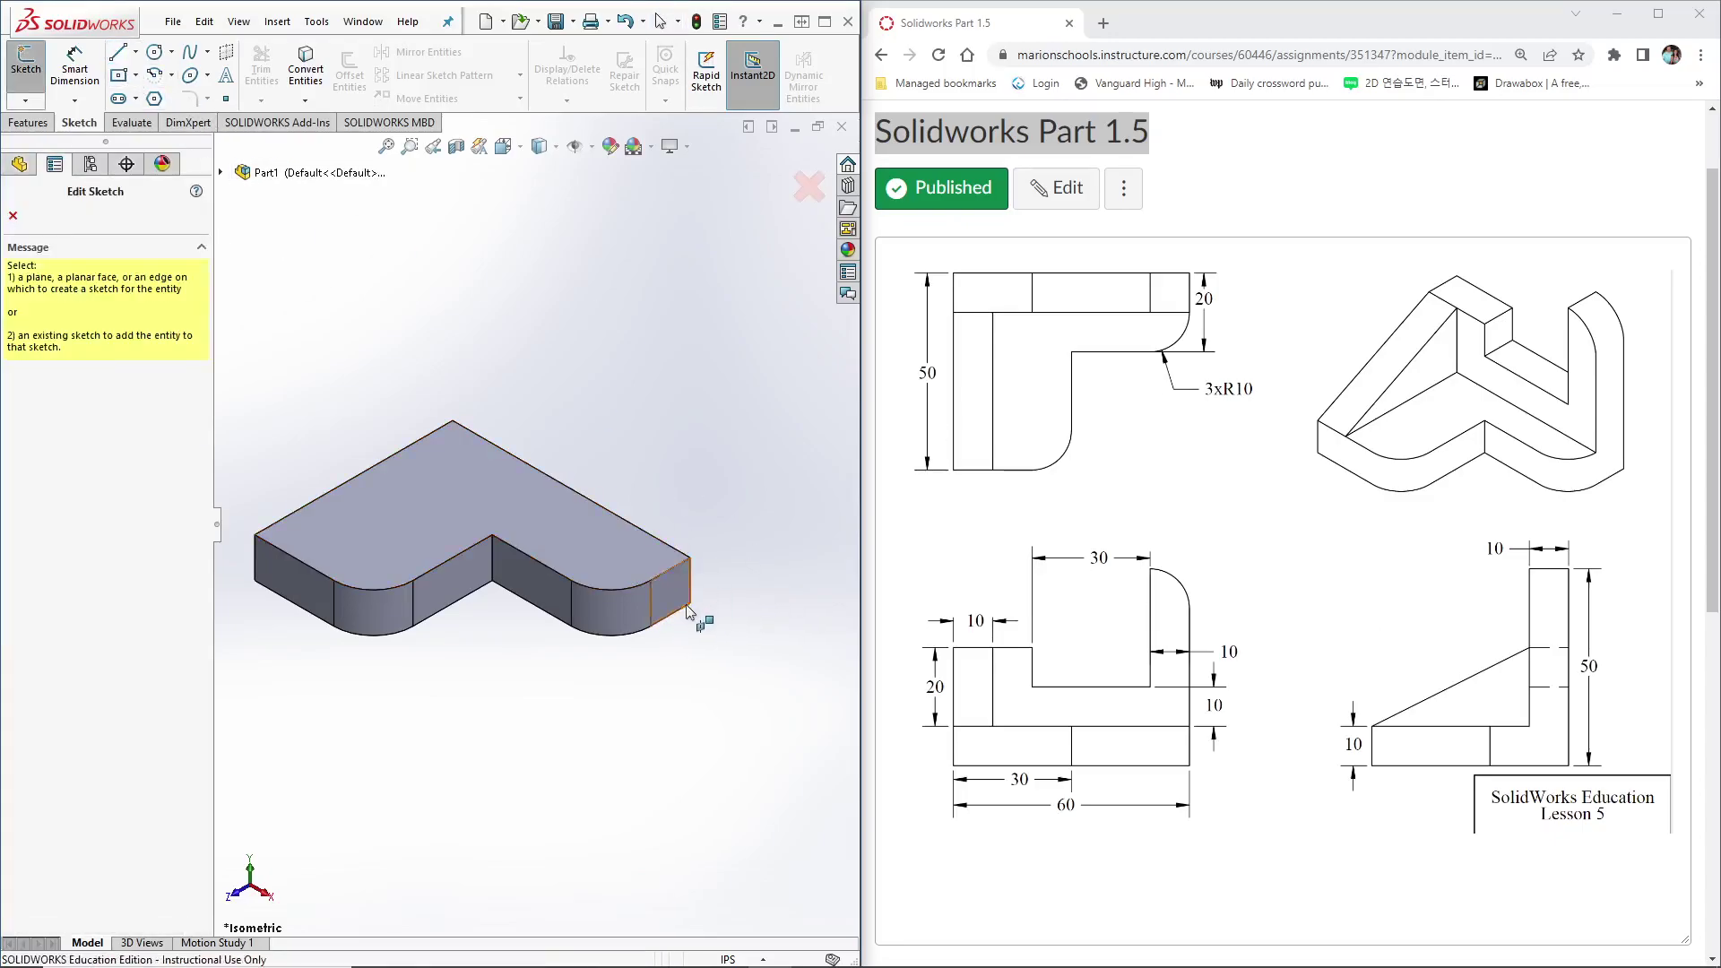
key(Escape)
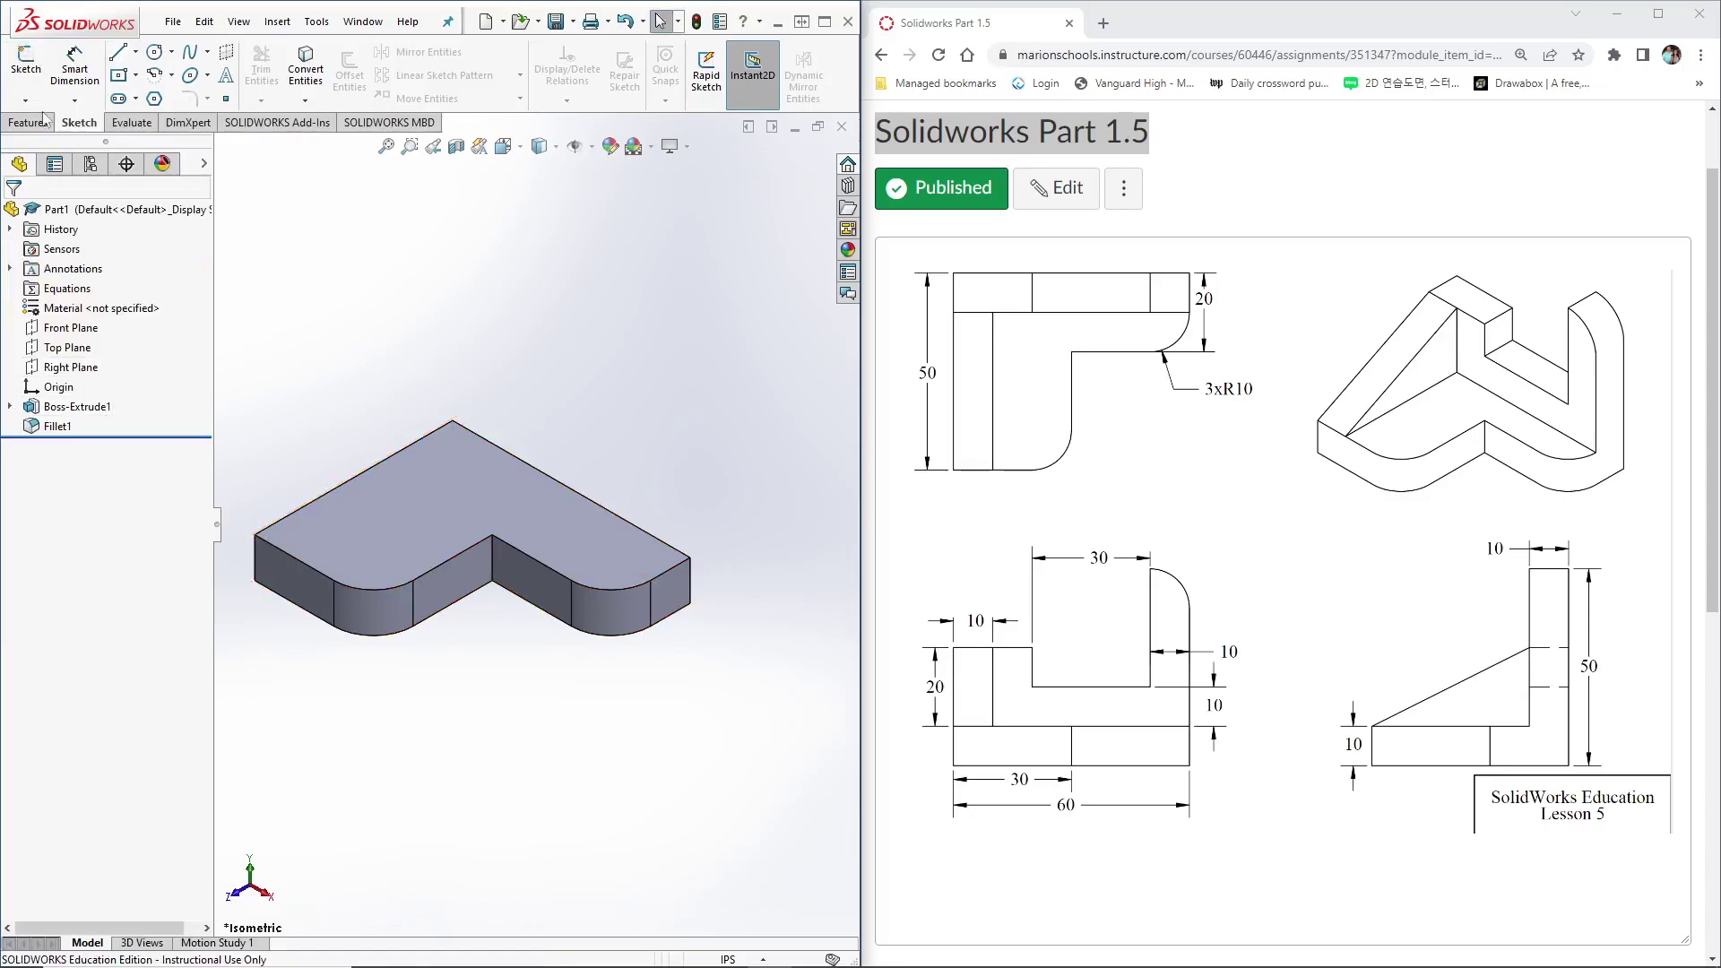
click(26, 69)
mouse_move(556, 365)
middle_down()
mouse_move(526, 388)
mouse_move(594, 485)
middle_up()
click(588, 484)
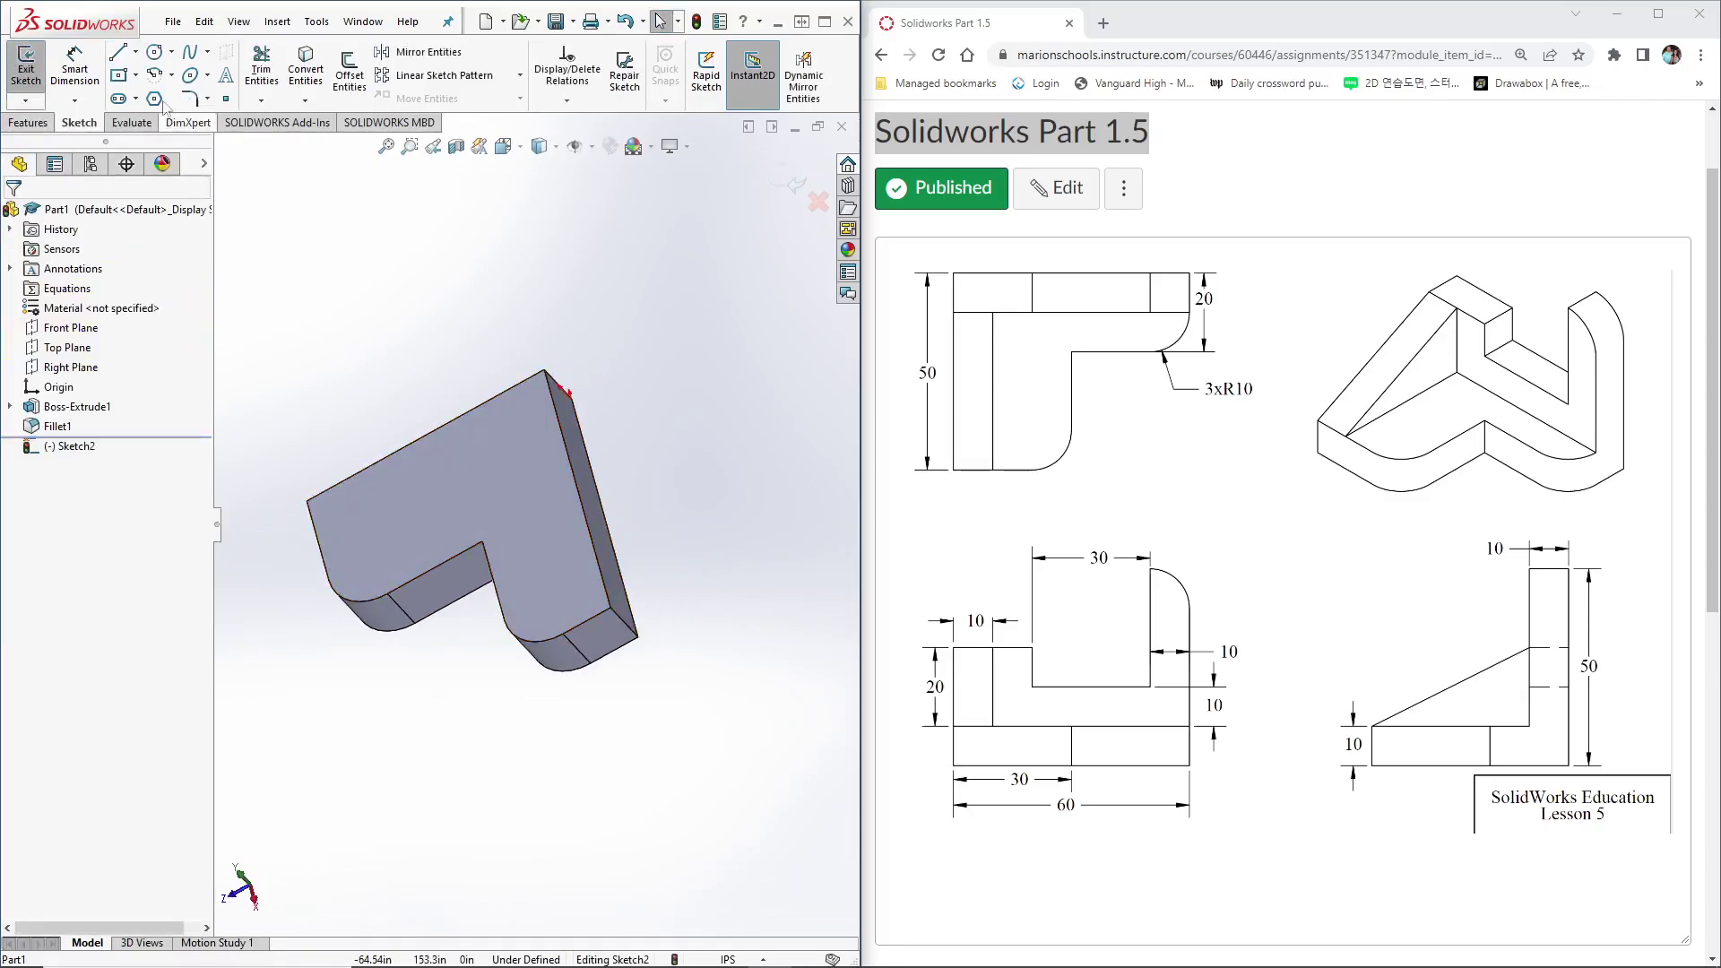
click(117, 51)
key(ctrl+7)
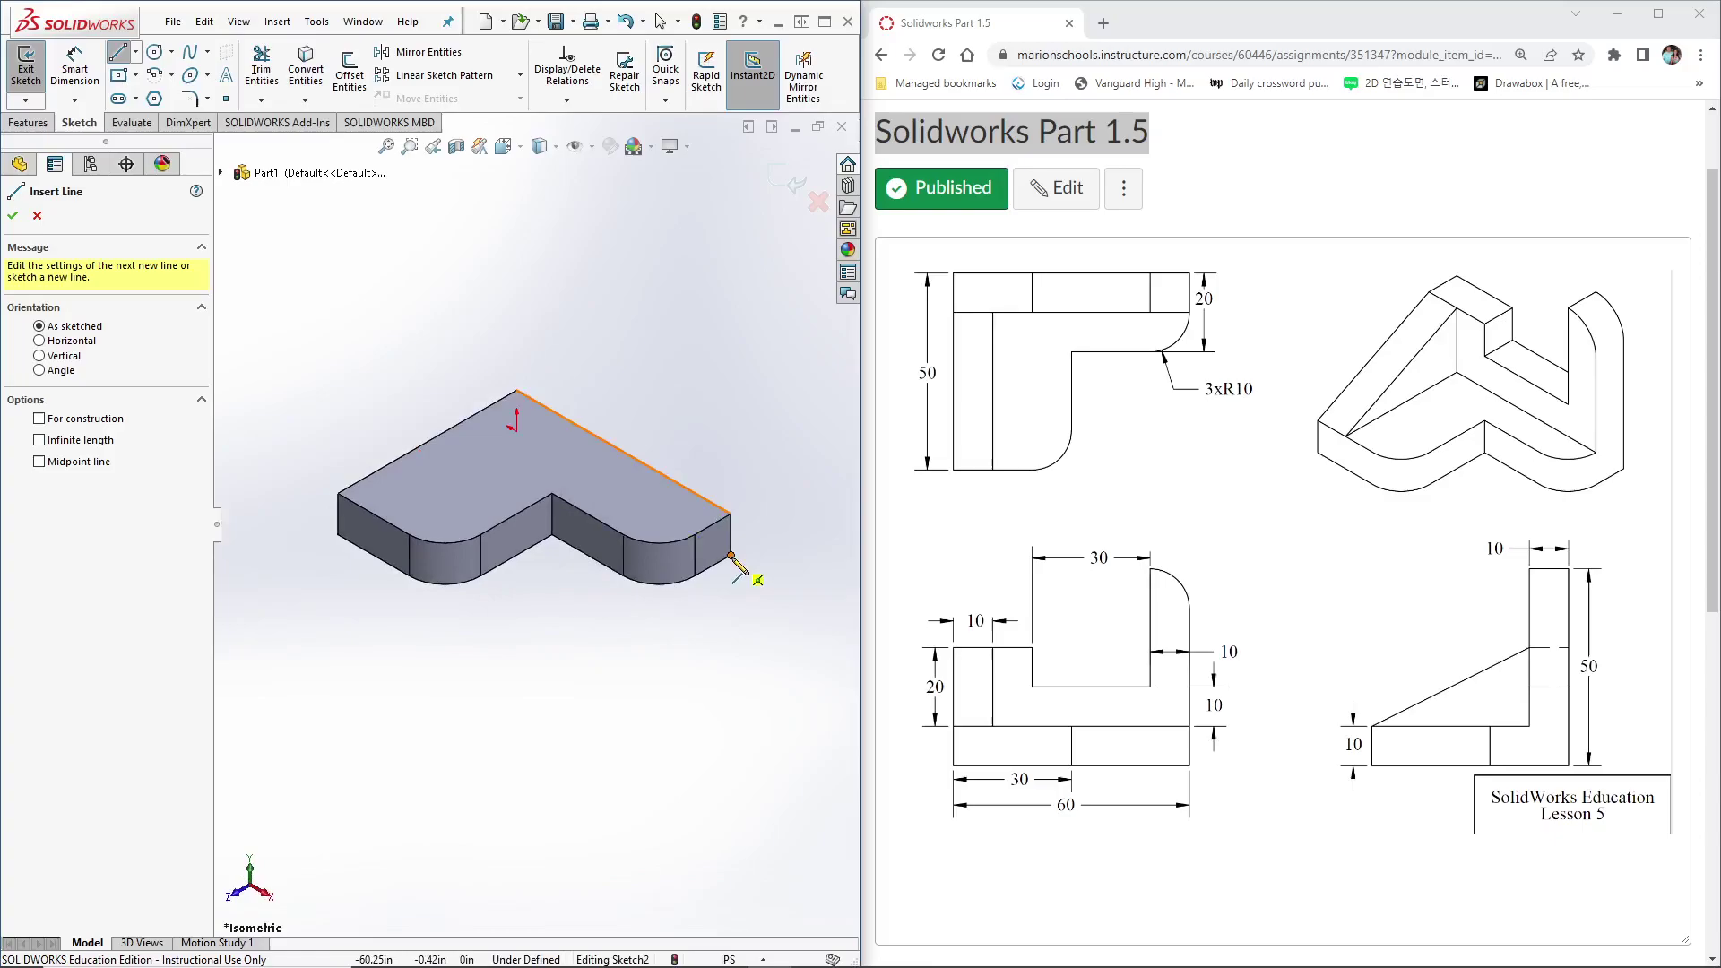
Draw the closed notched wall outline from the block's corner back to that corner.
click(732, 555)
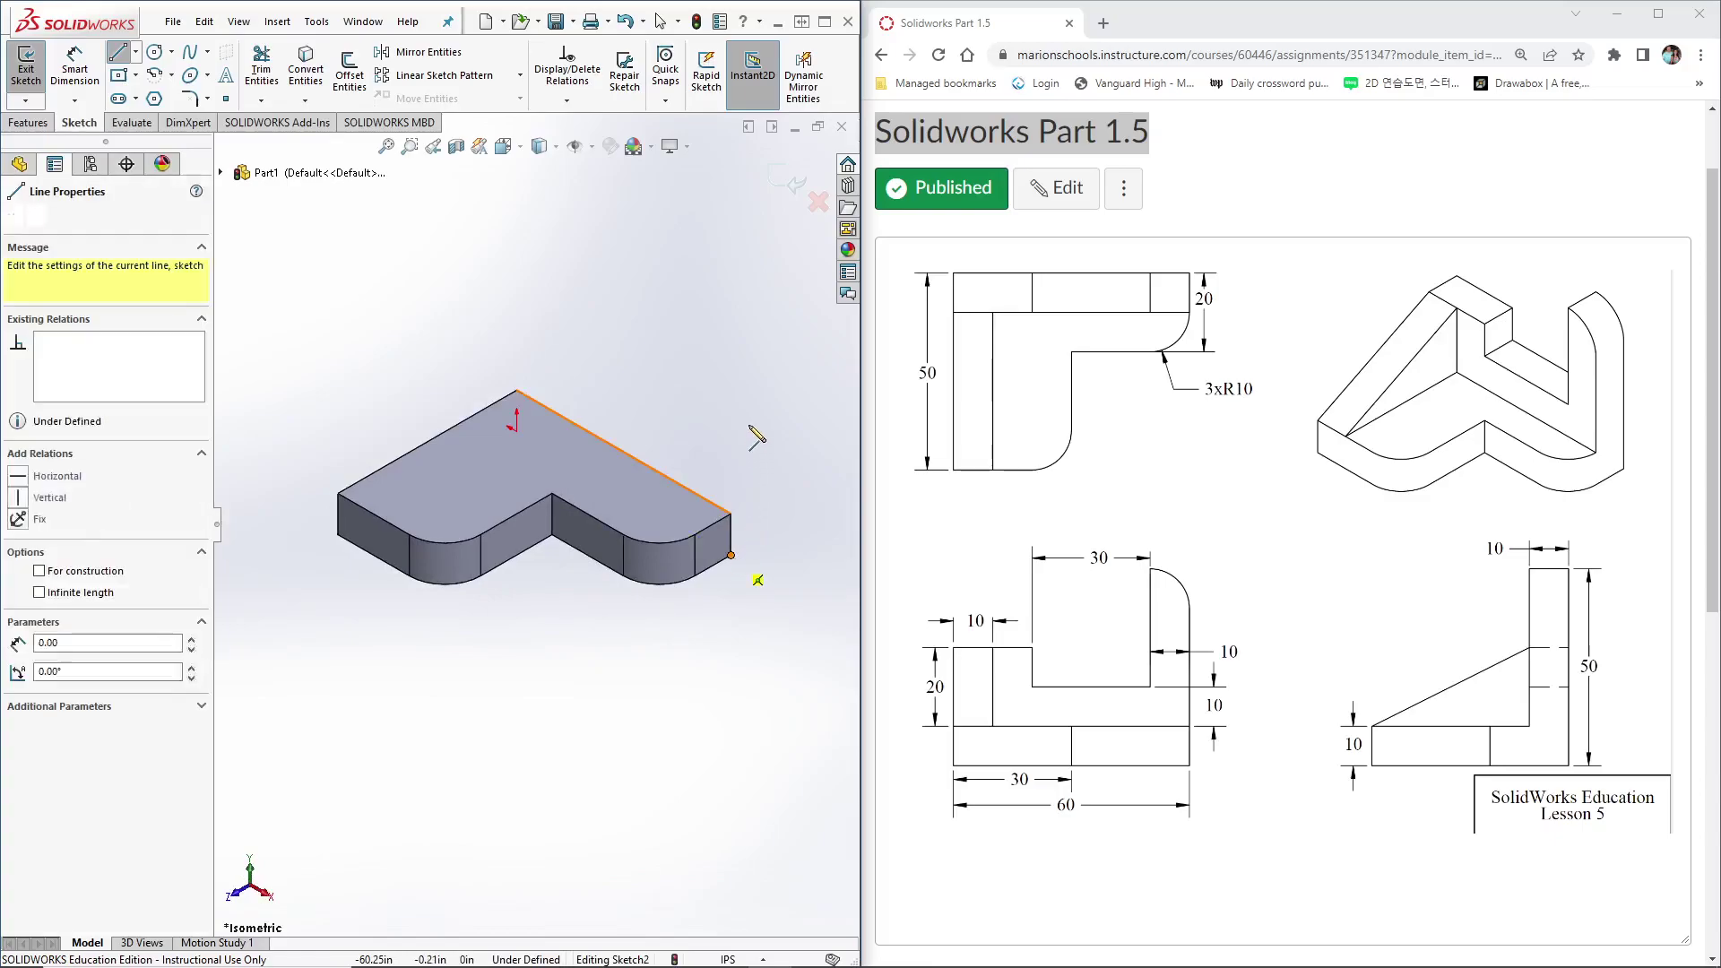
click(731, 357)
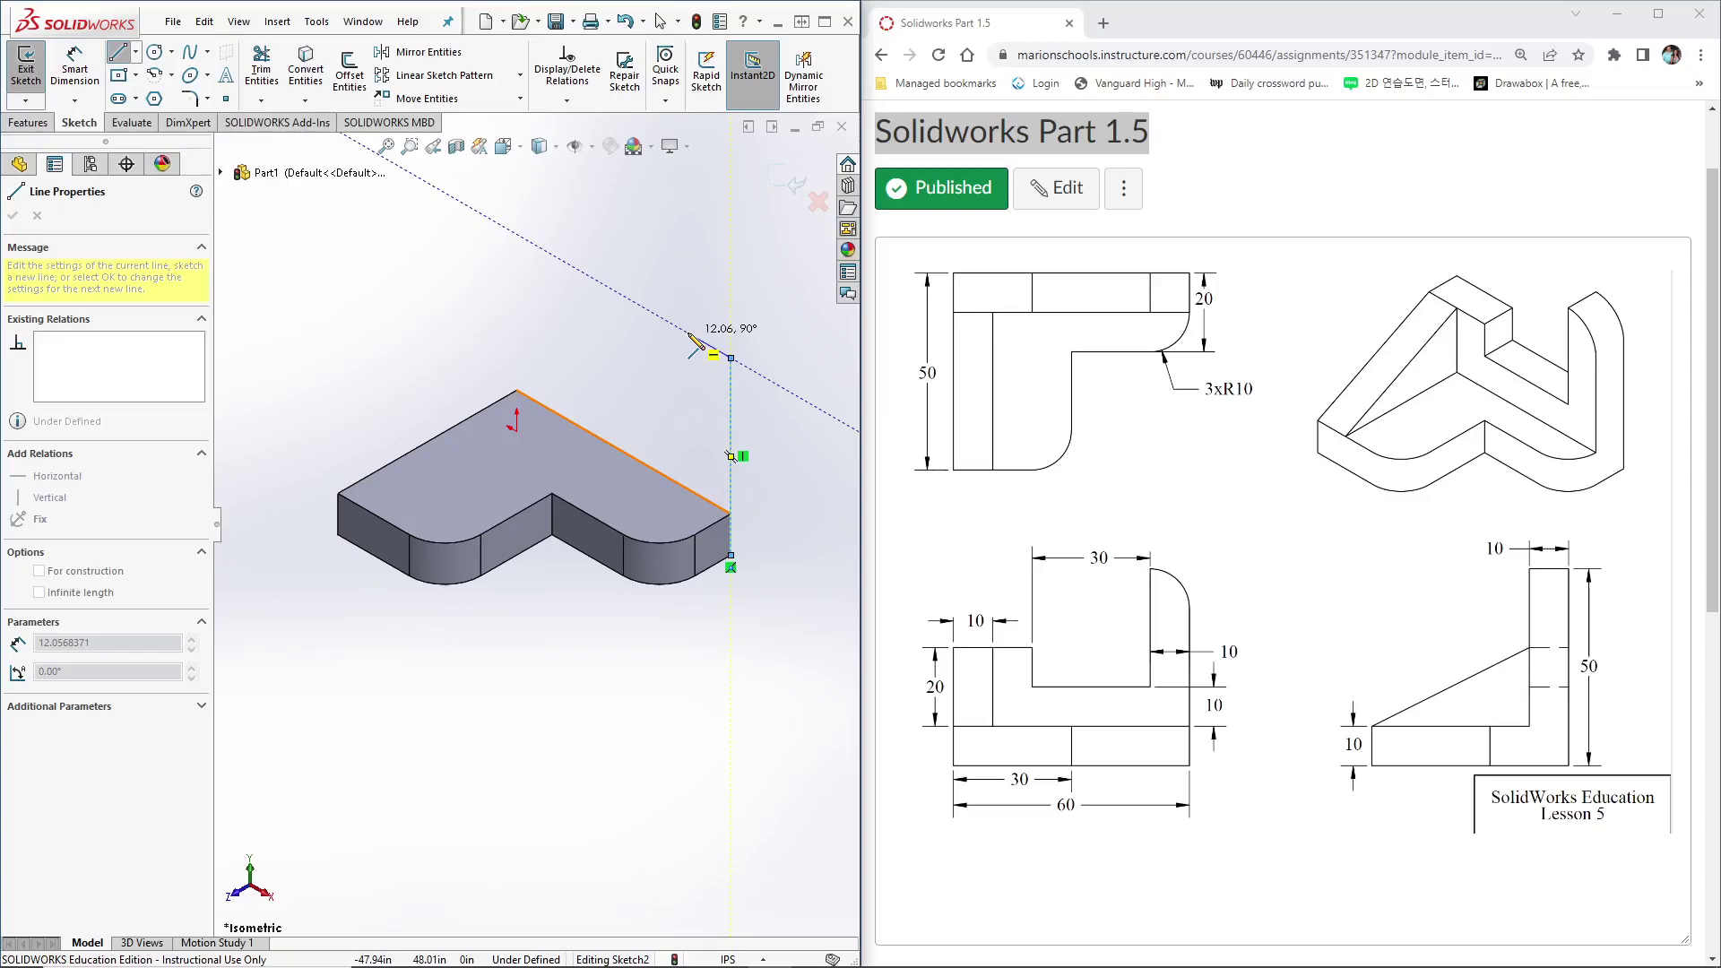
click(687, 332)
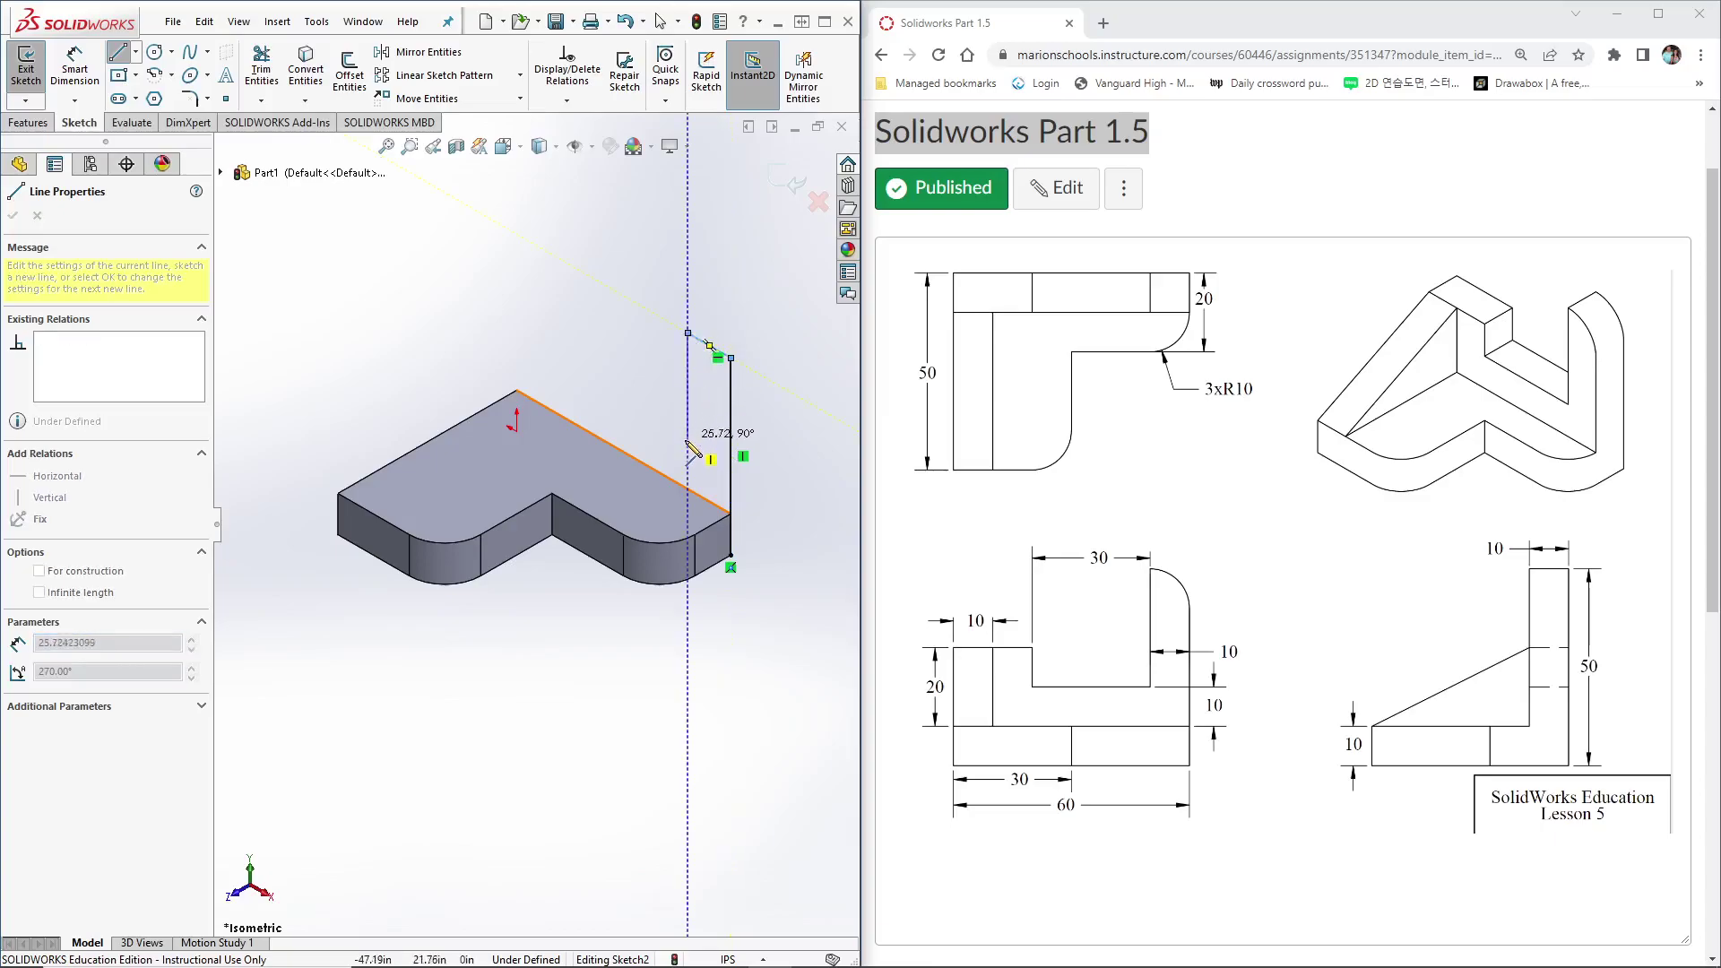
click(688, 445)
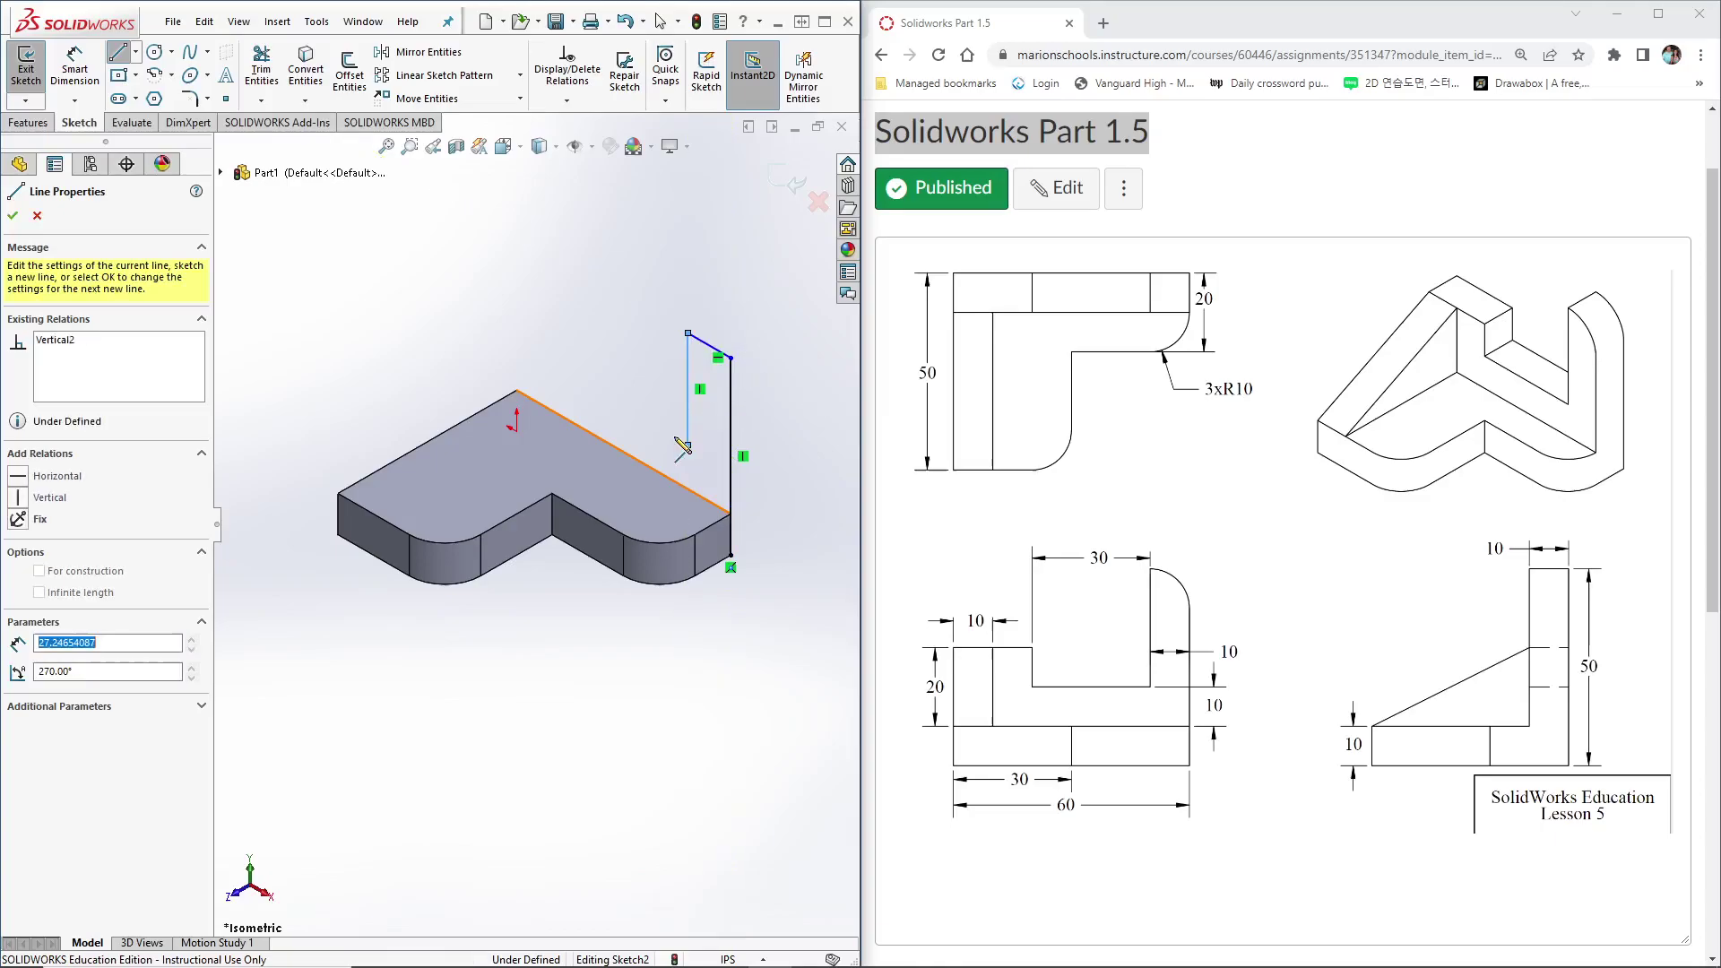
click(573, 379)
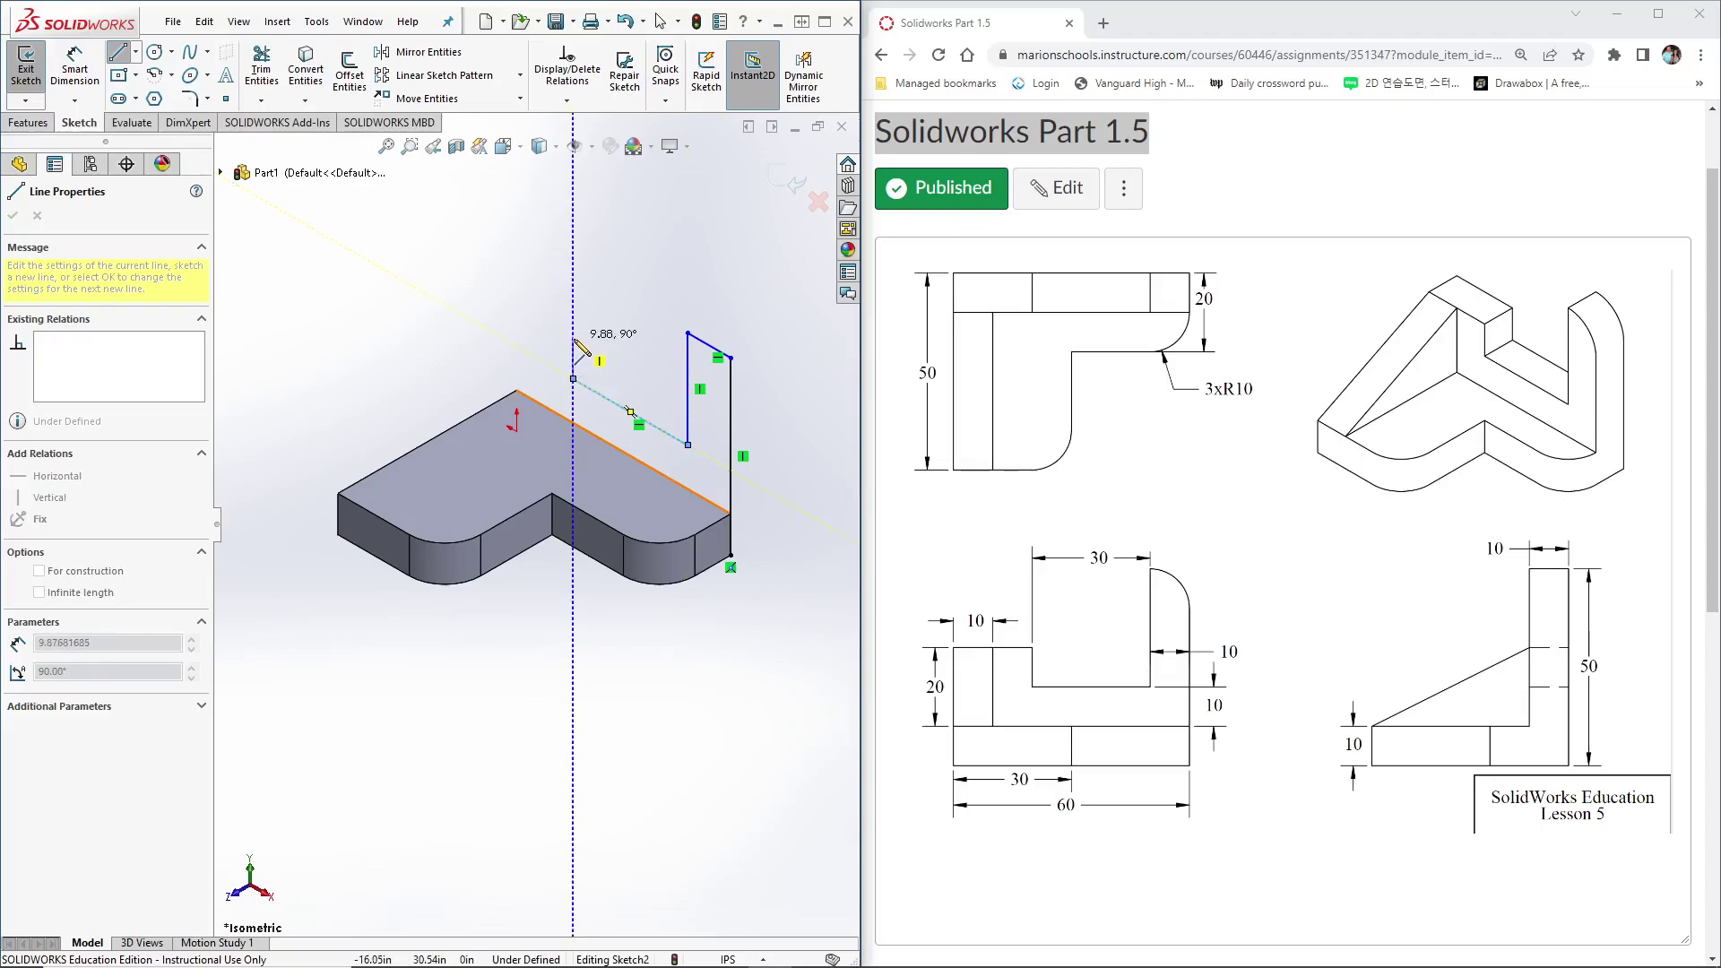
click(572, 338)
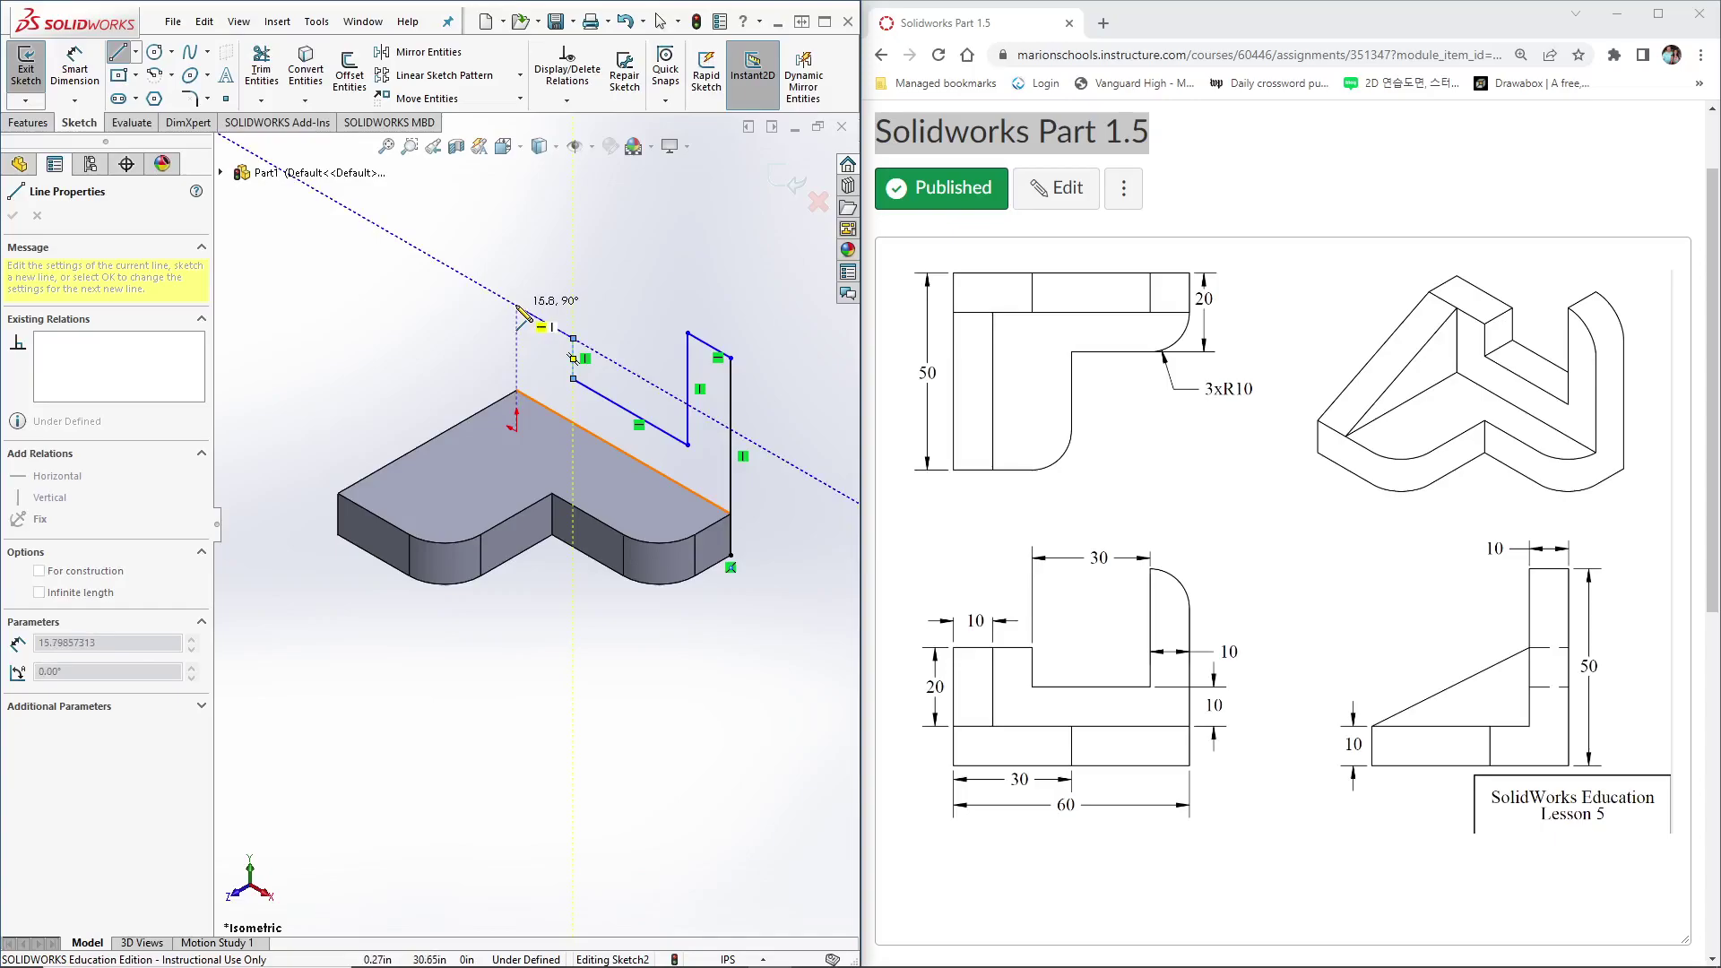
click(517, 307)
click(516, 431)
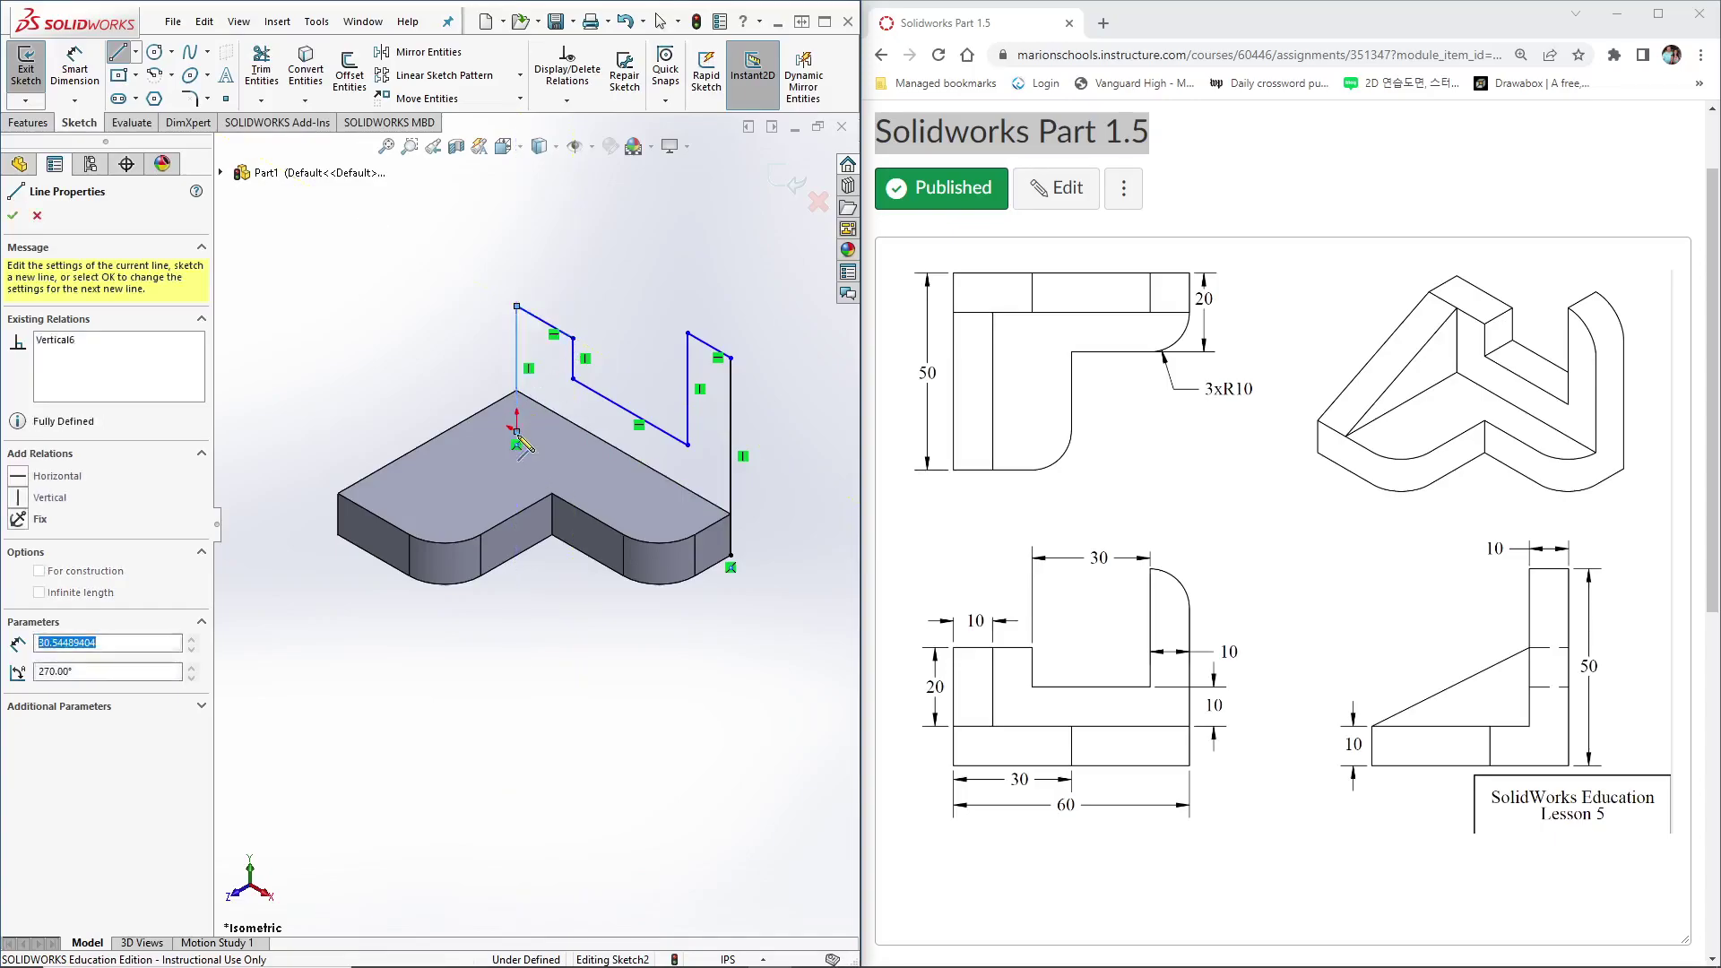
click(732, 556)
key(Escape)
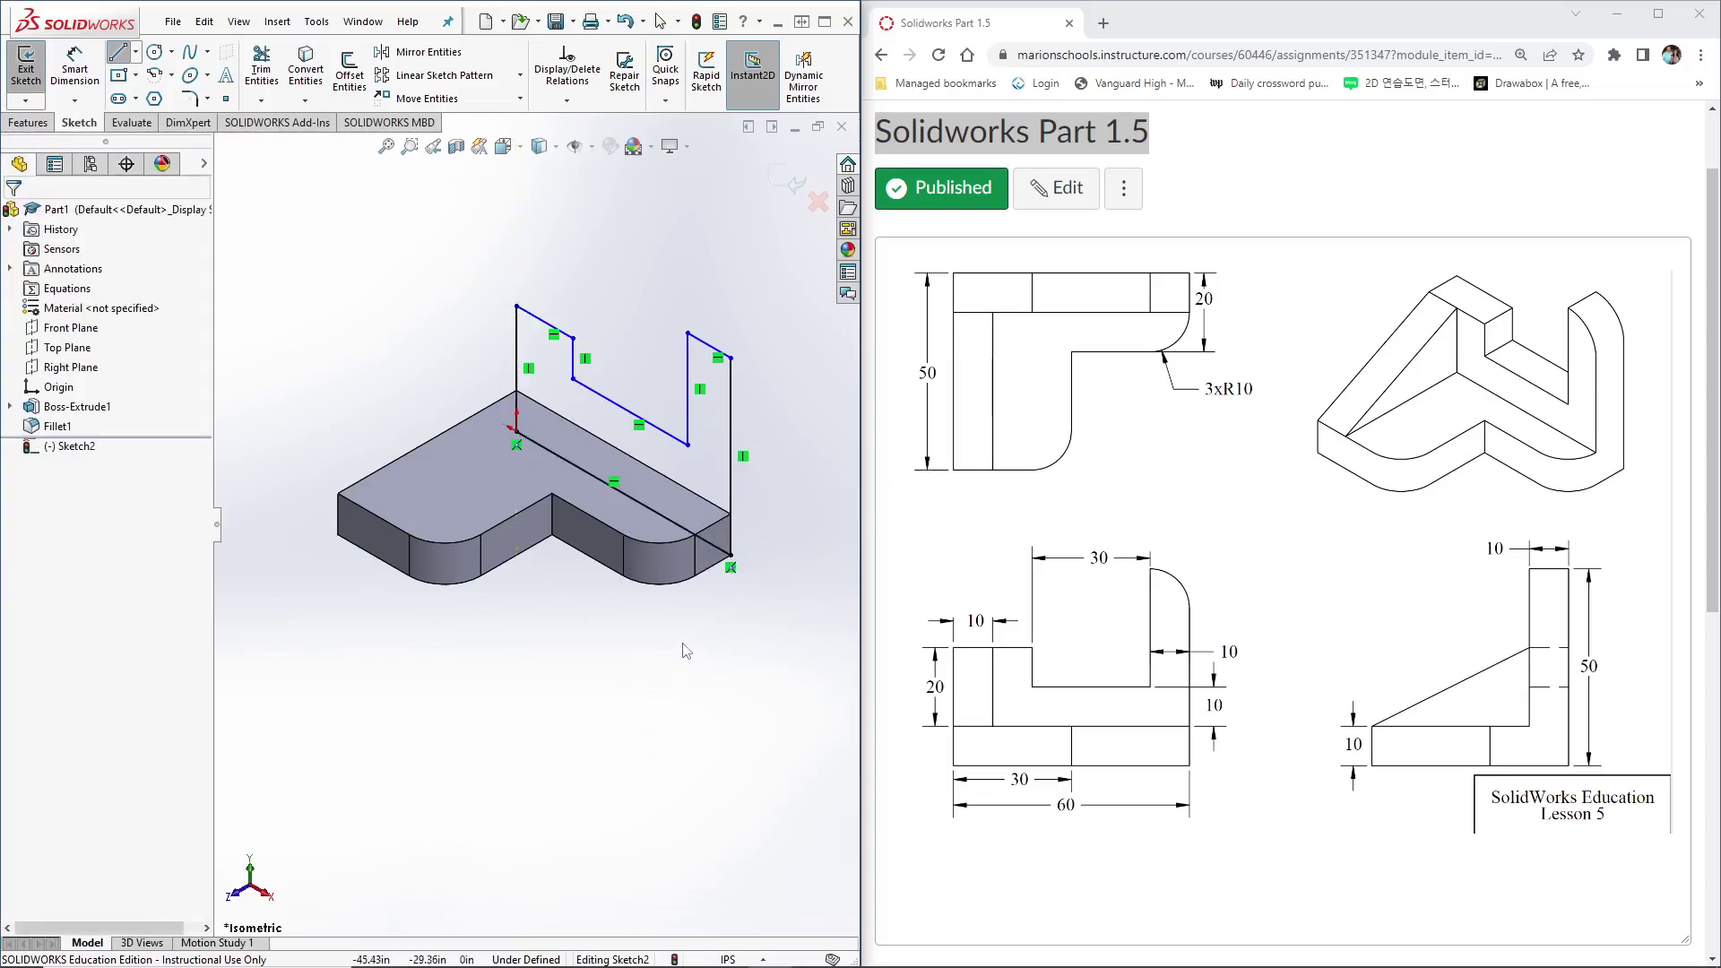
middle_drag(637, 646, 570, 679)
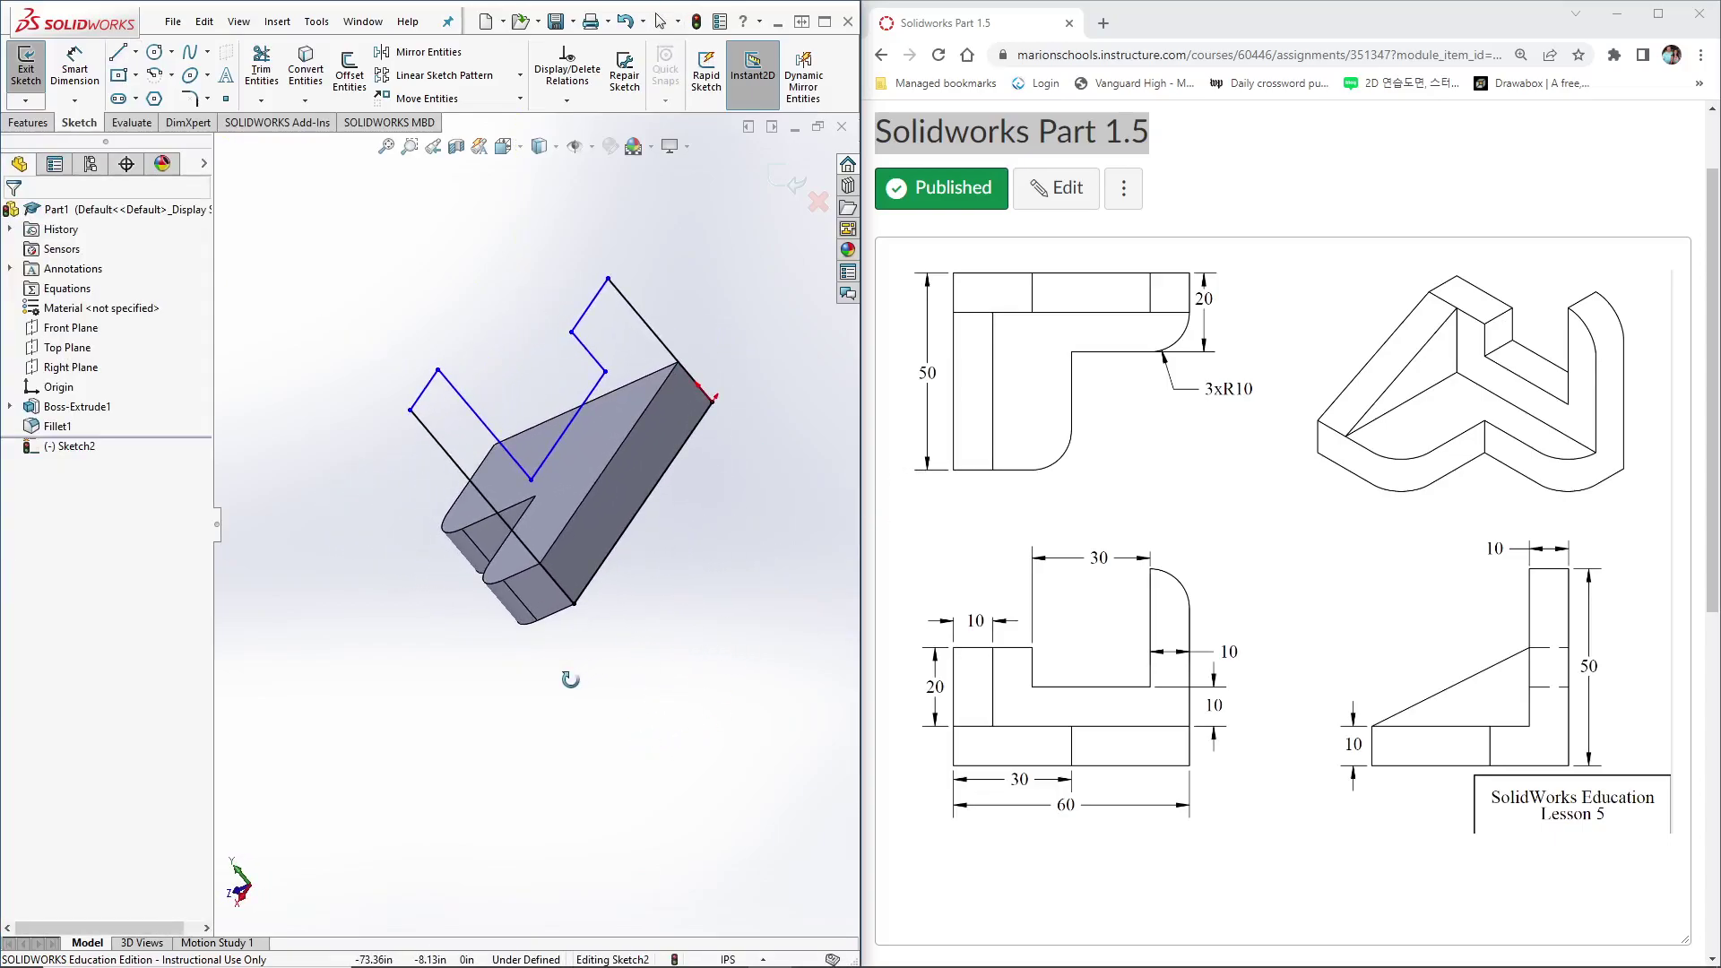
key(ctrl+7)
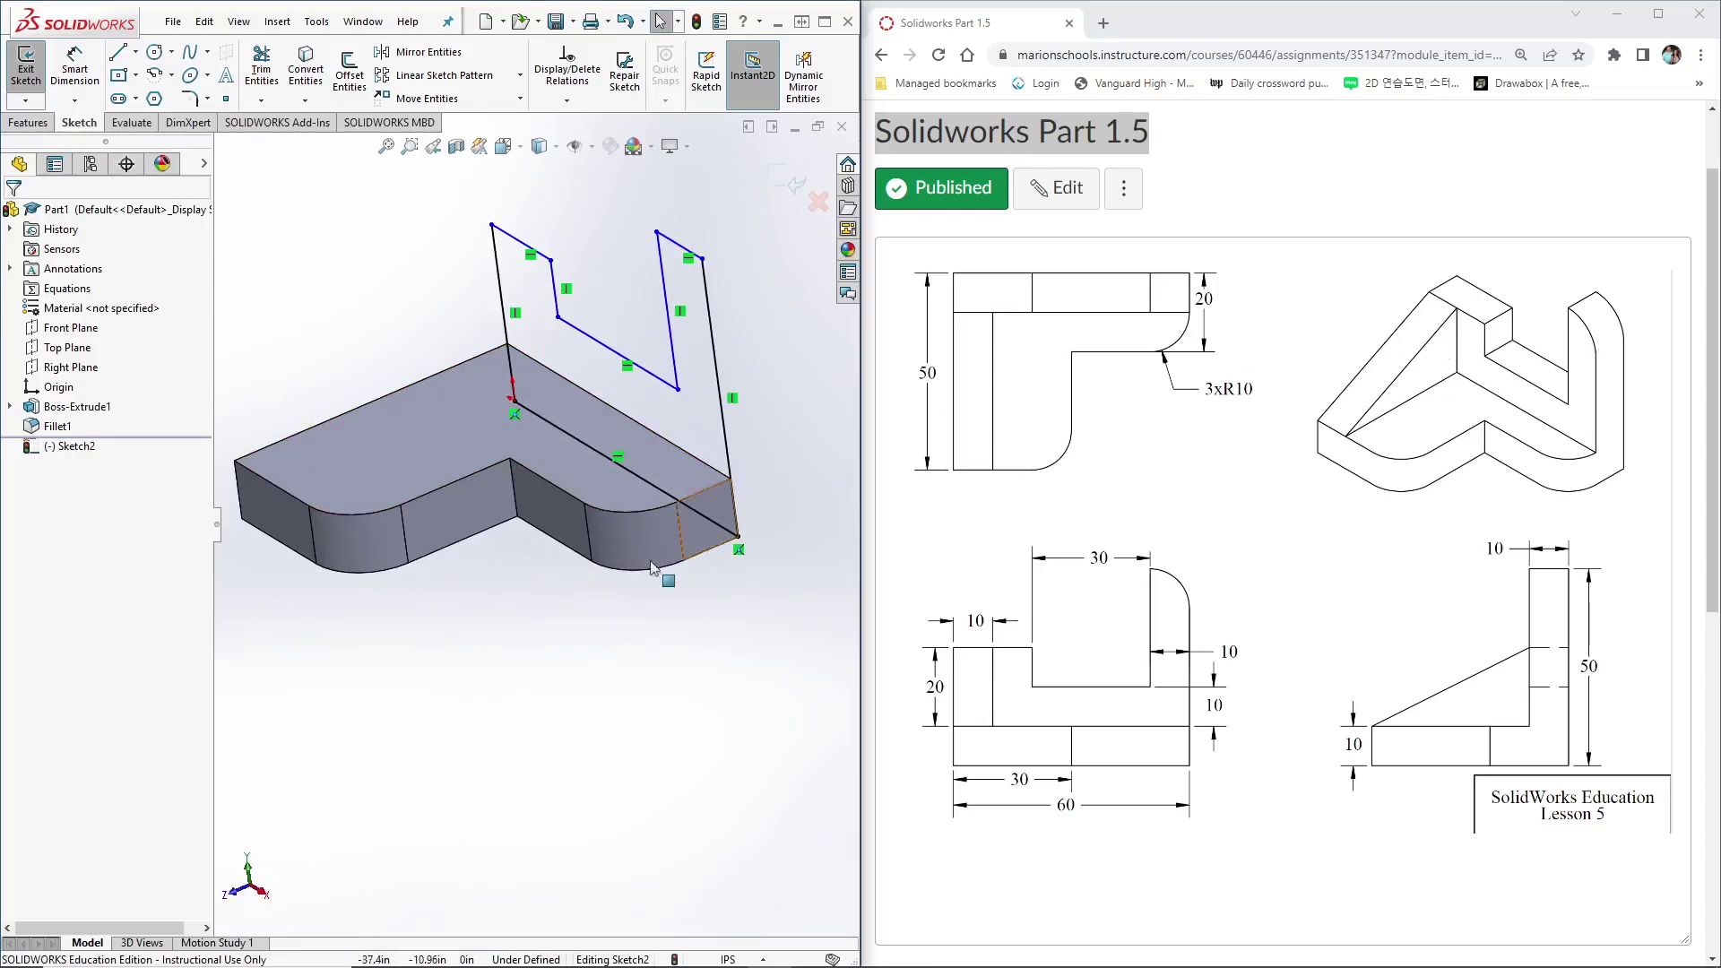
scroll(600, 649, up, 3)
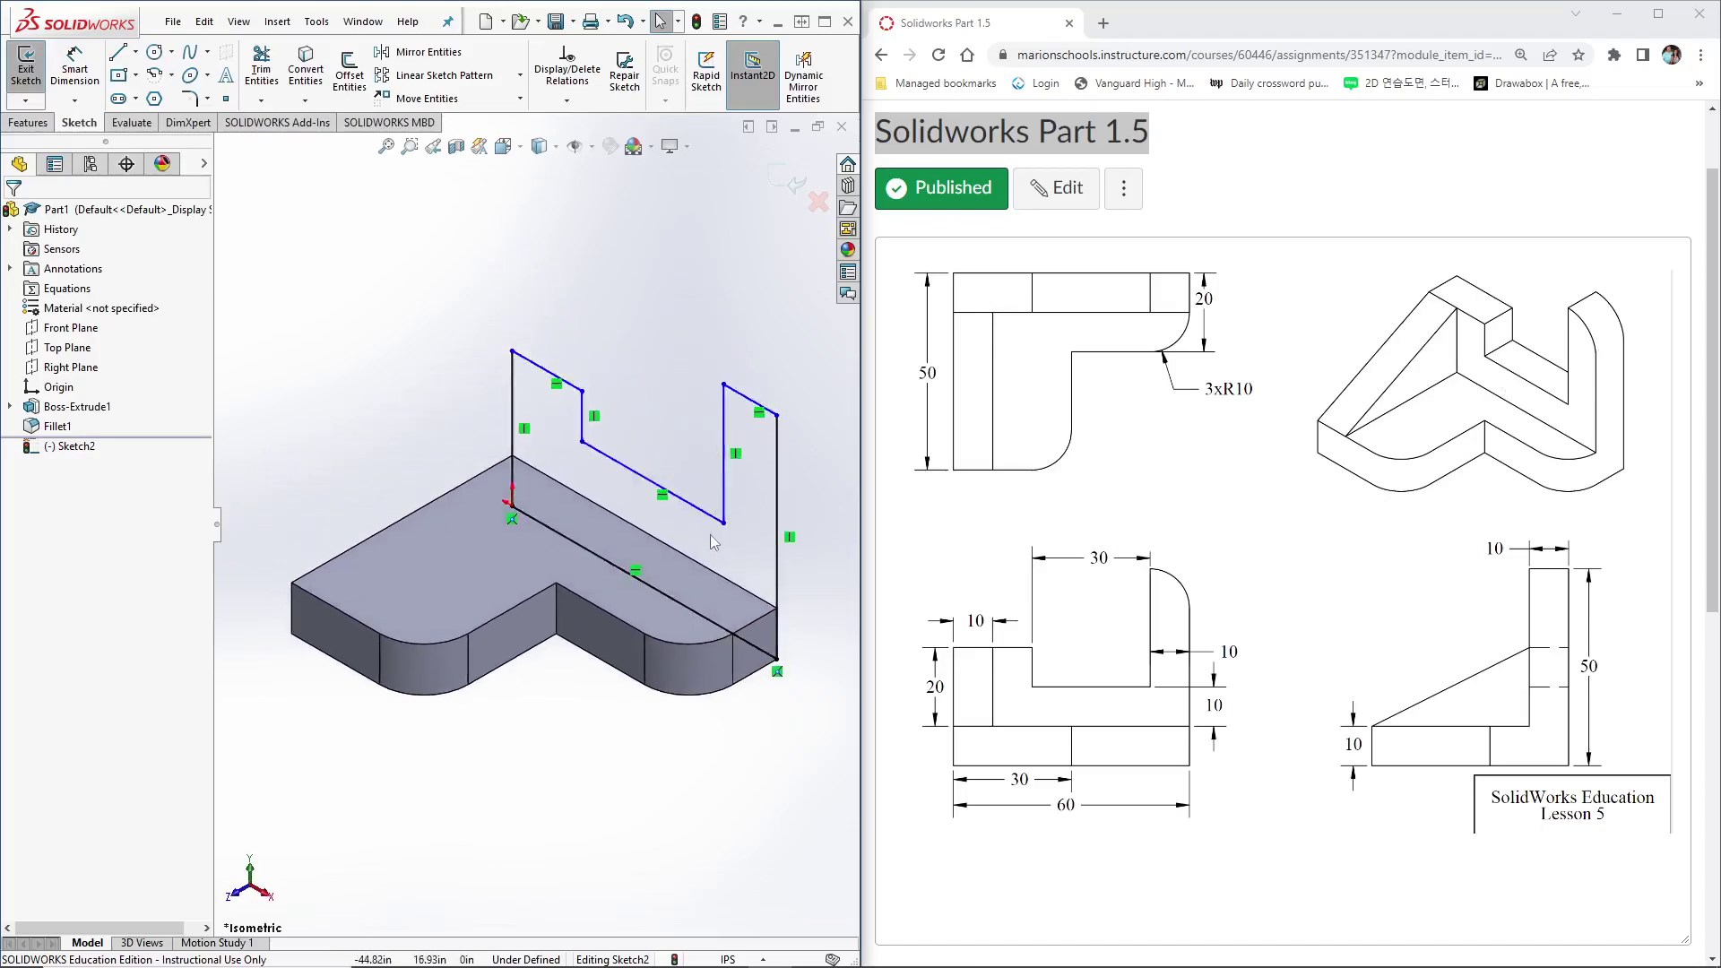
key(ctrl+7)
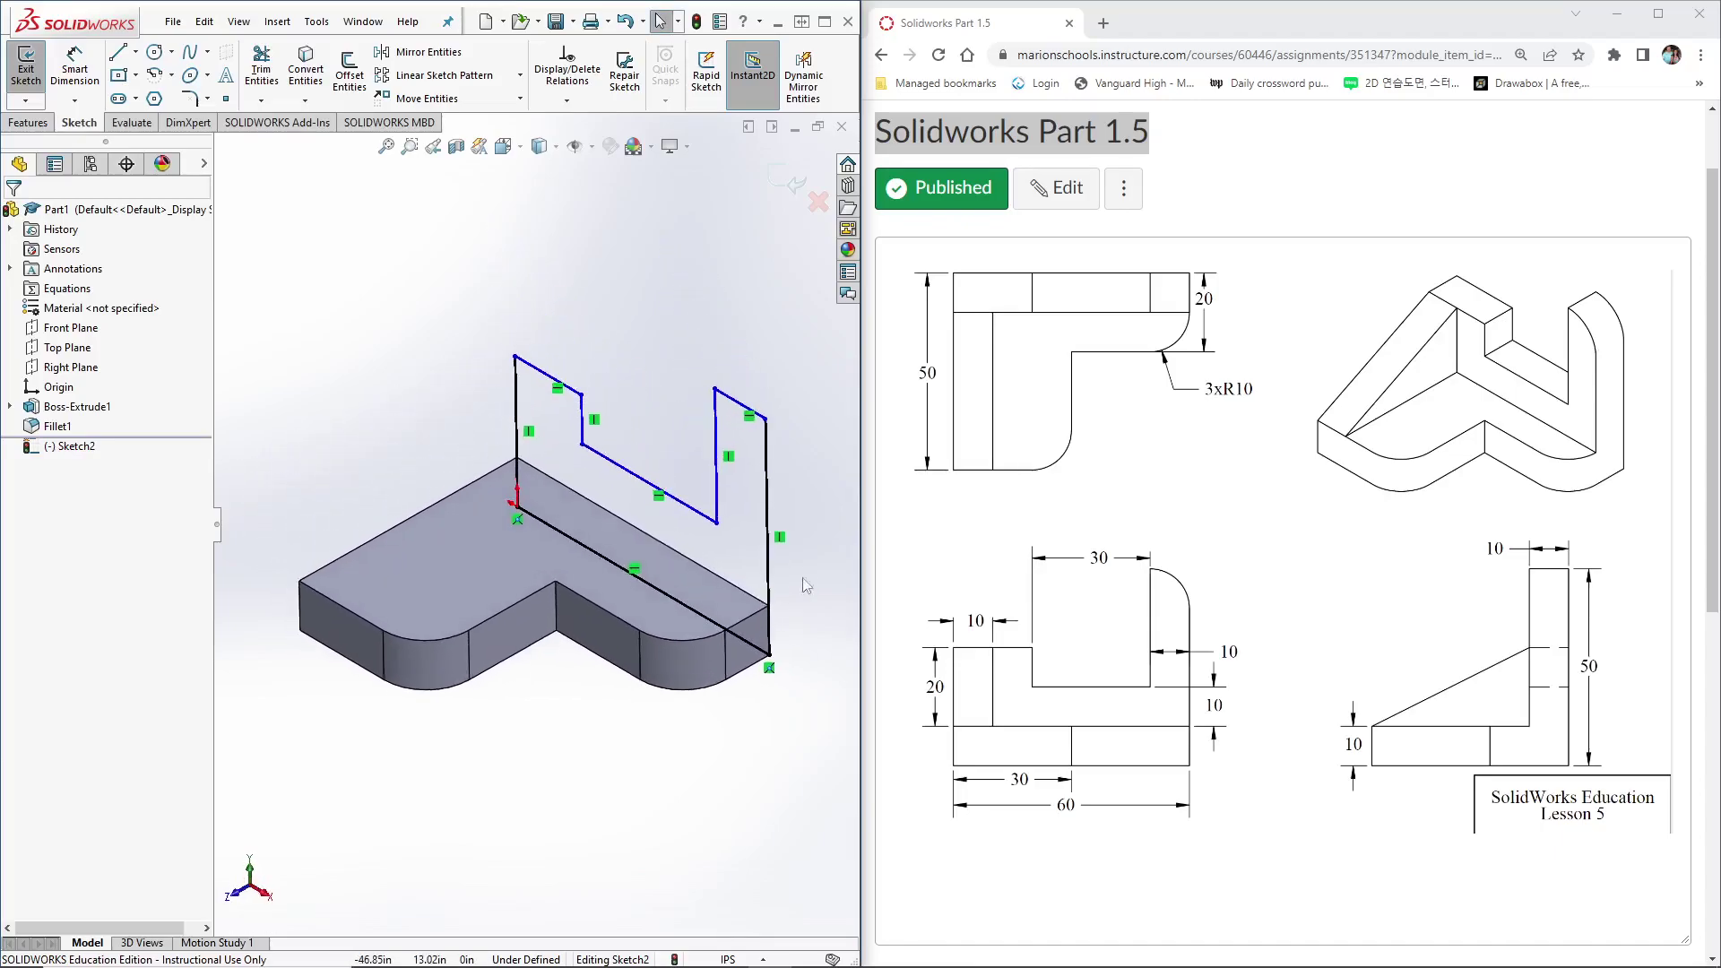
right_drag(682, 422, 679, 350)
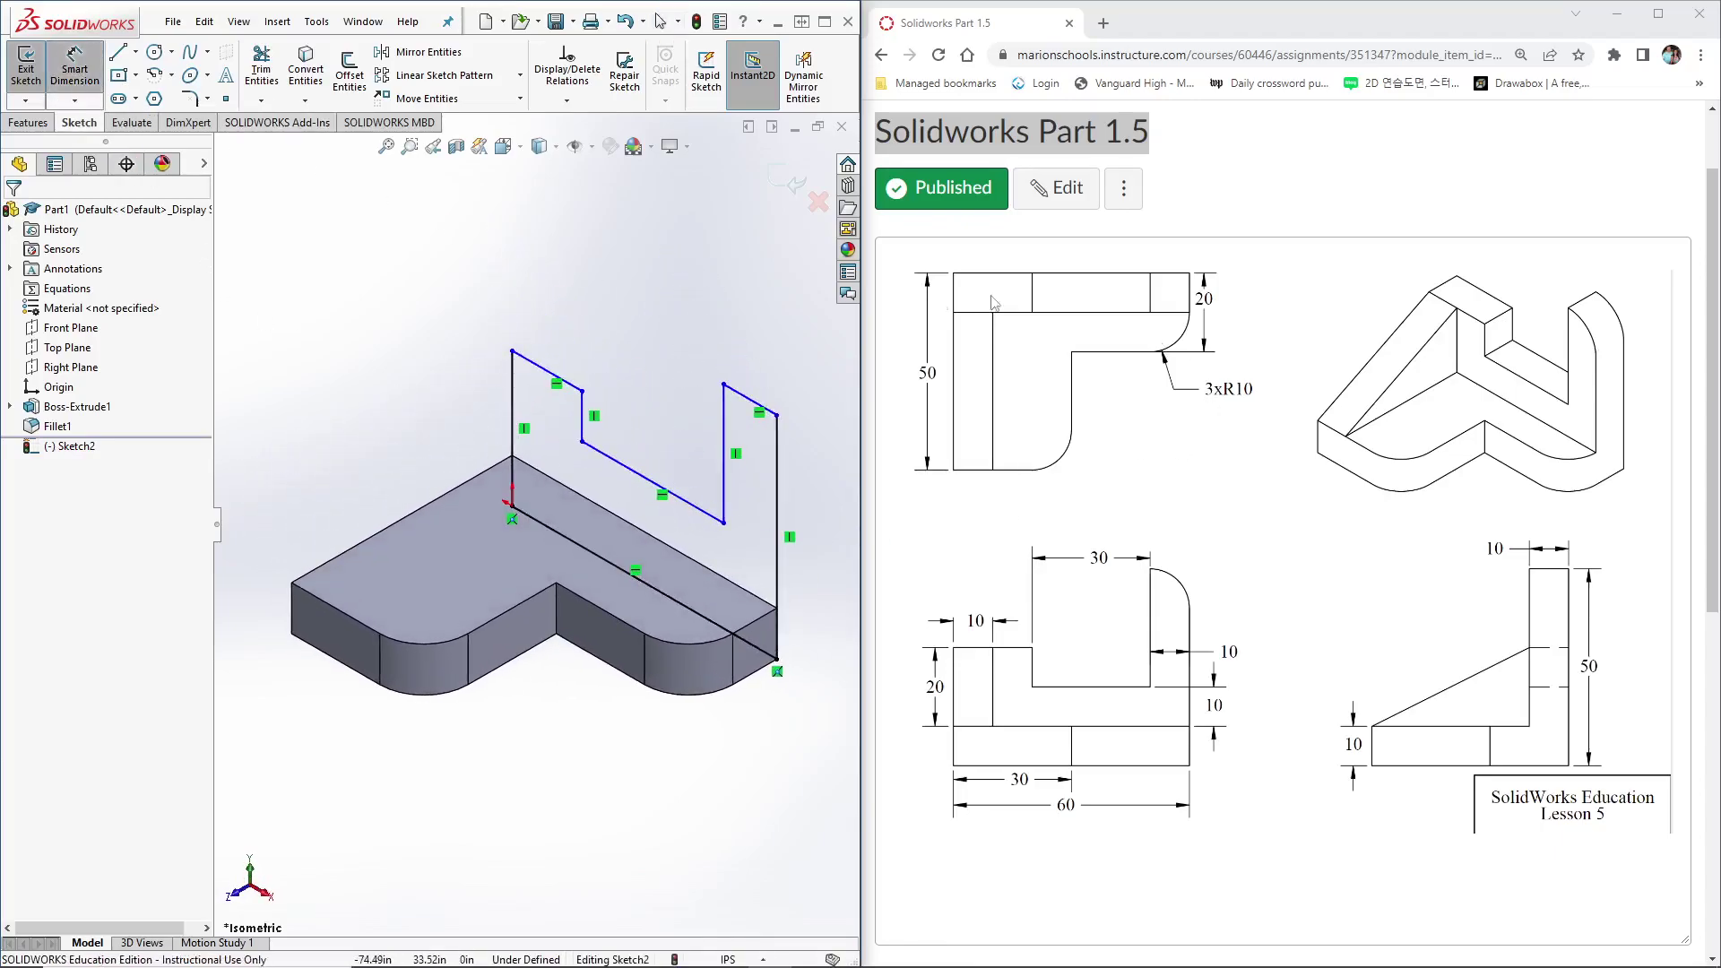
scroll(534, 529, up, 1)
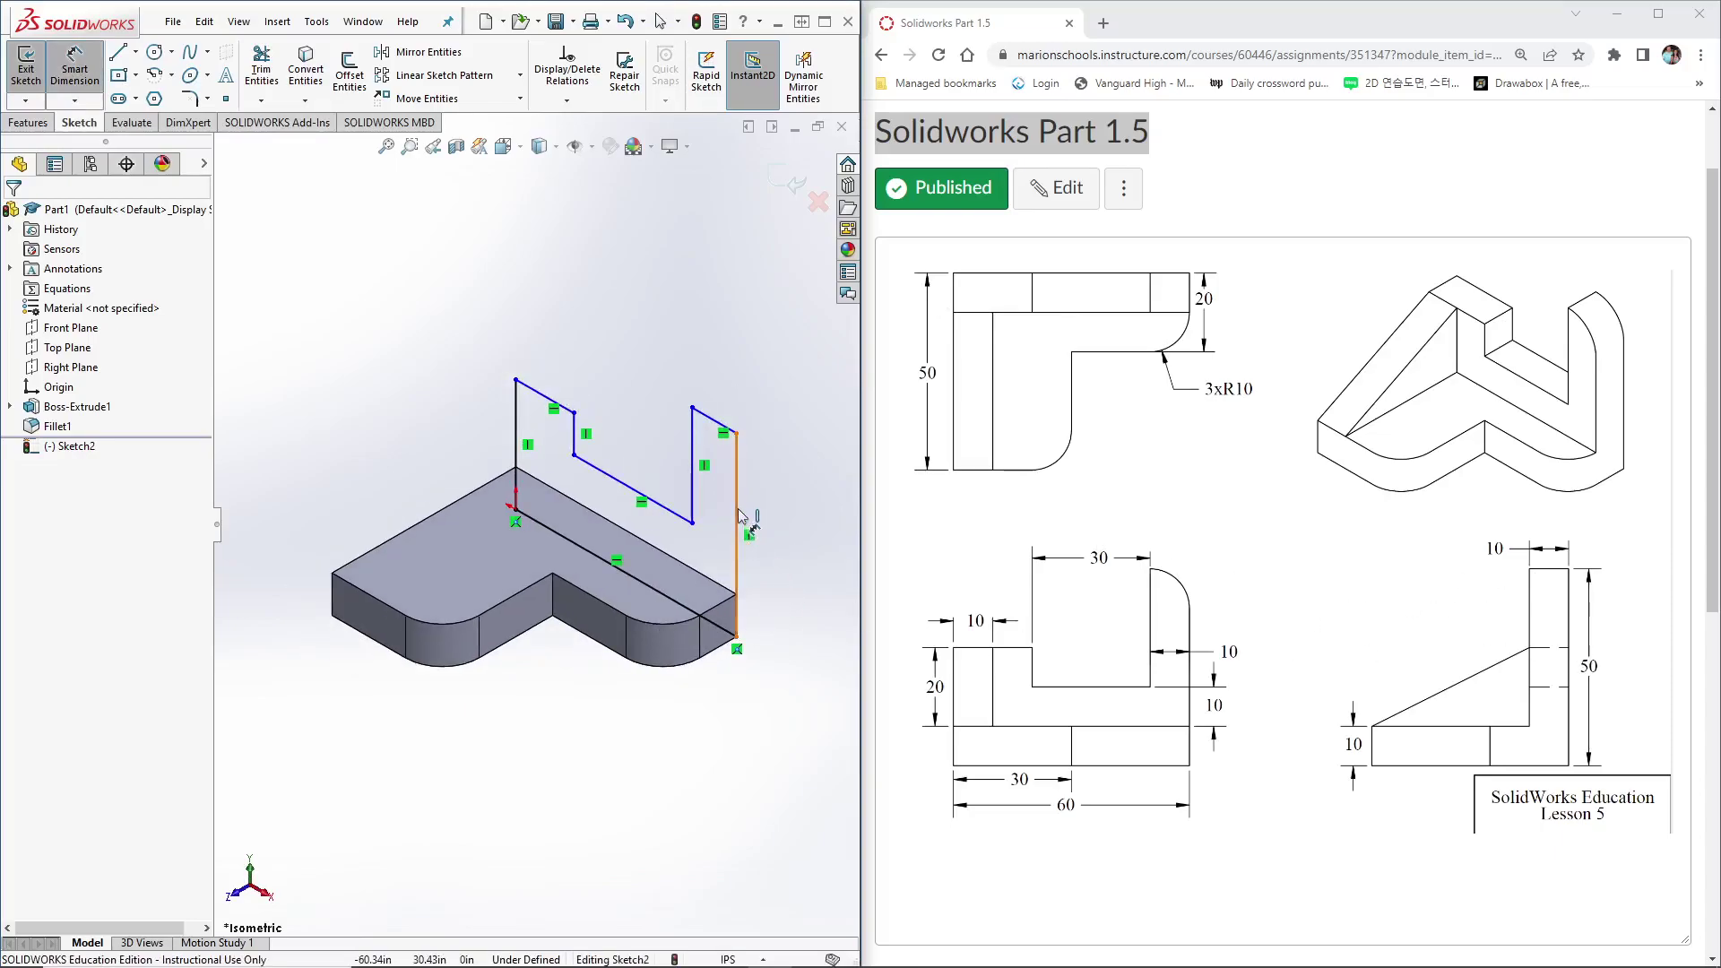
Dimension the wall's tall edge 50, the short top line 10 and the slot bottom height 20.
click(737, 538)
click(800, 563)
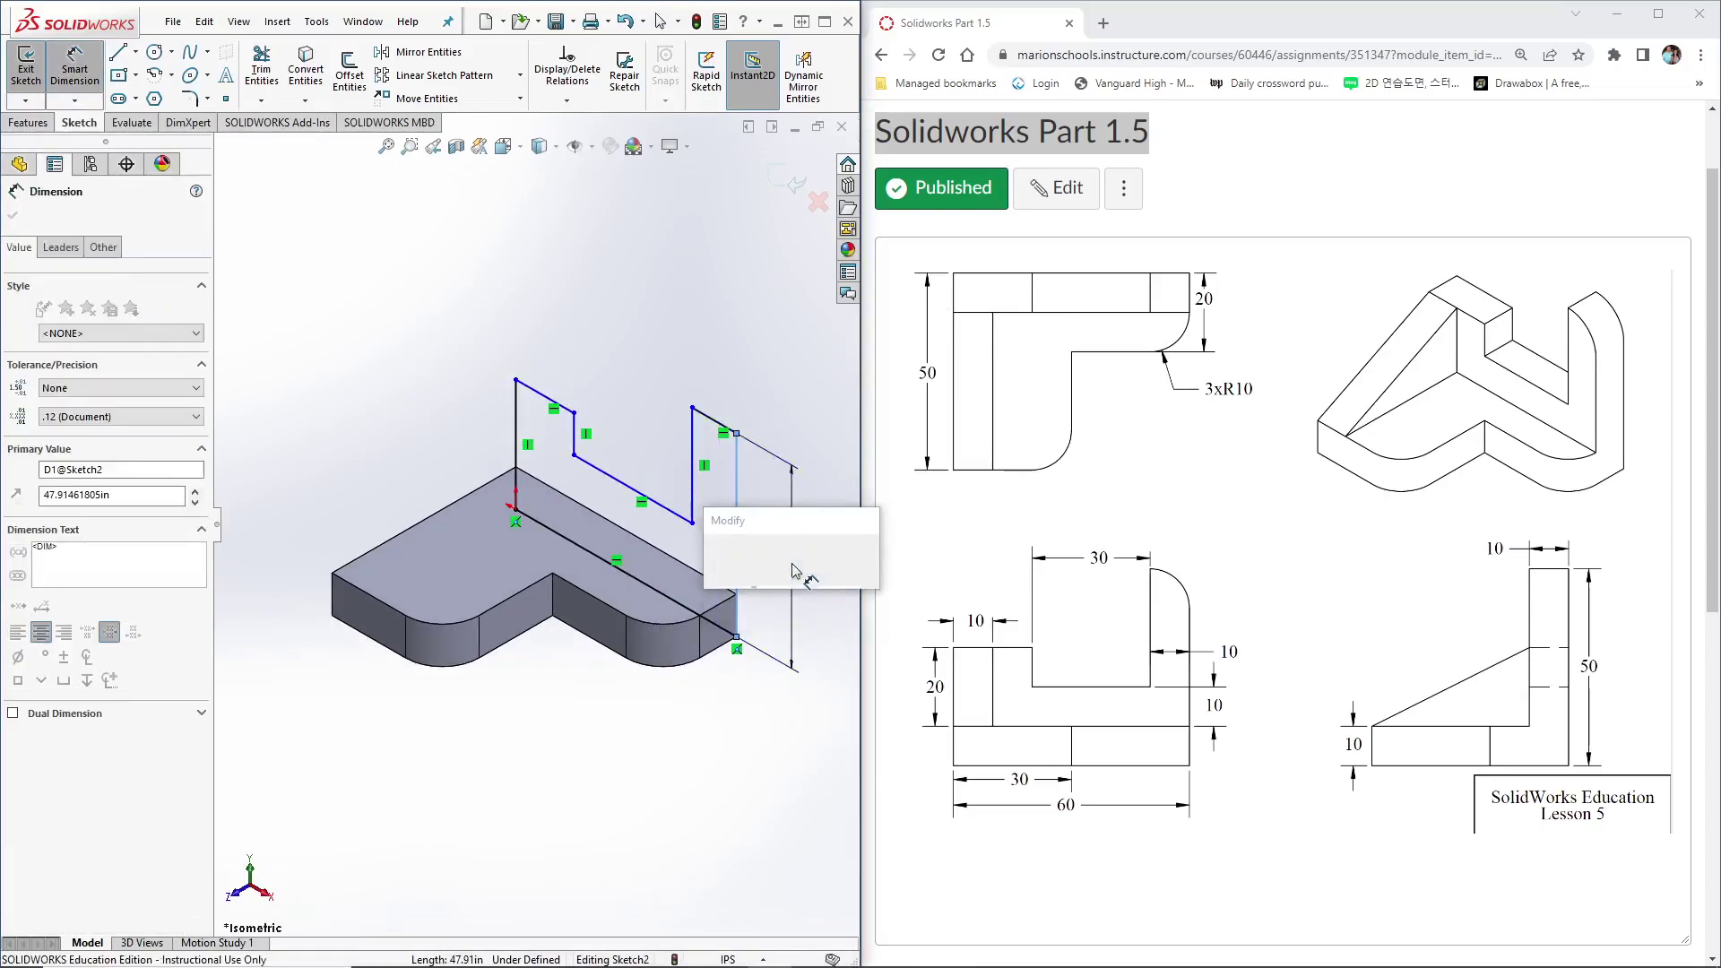
key(Return)
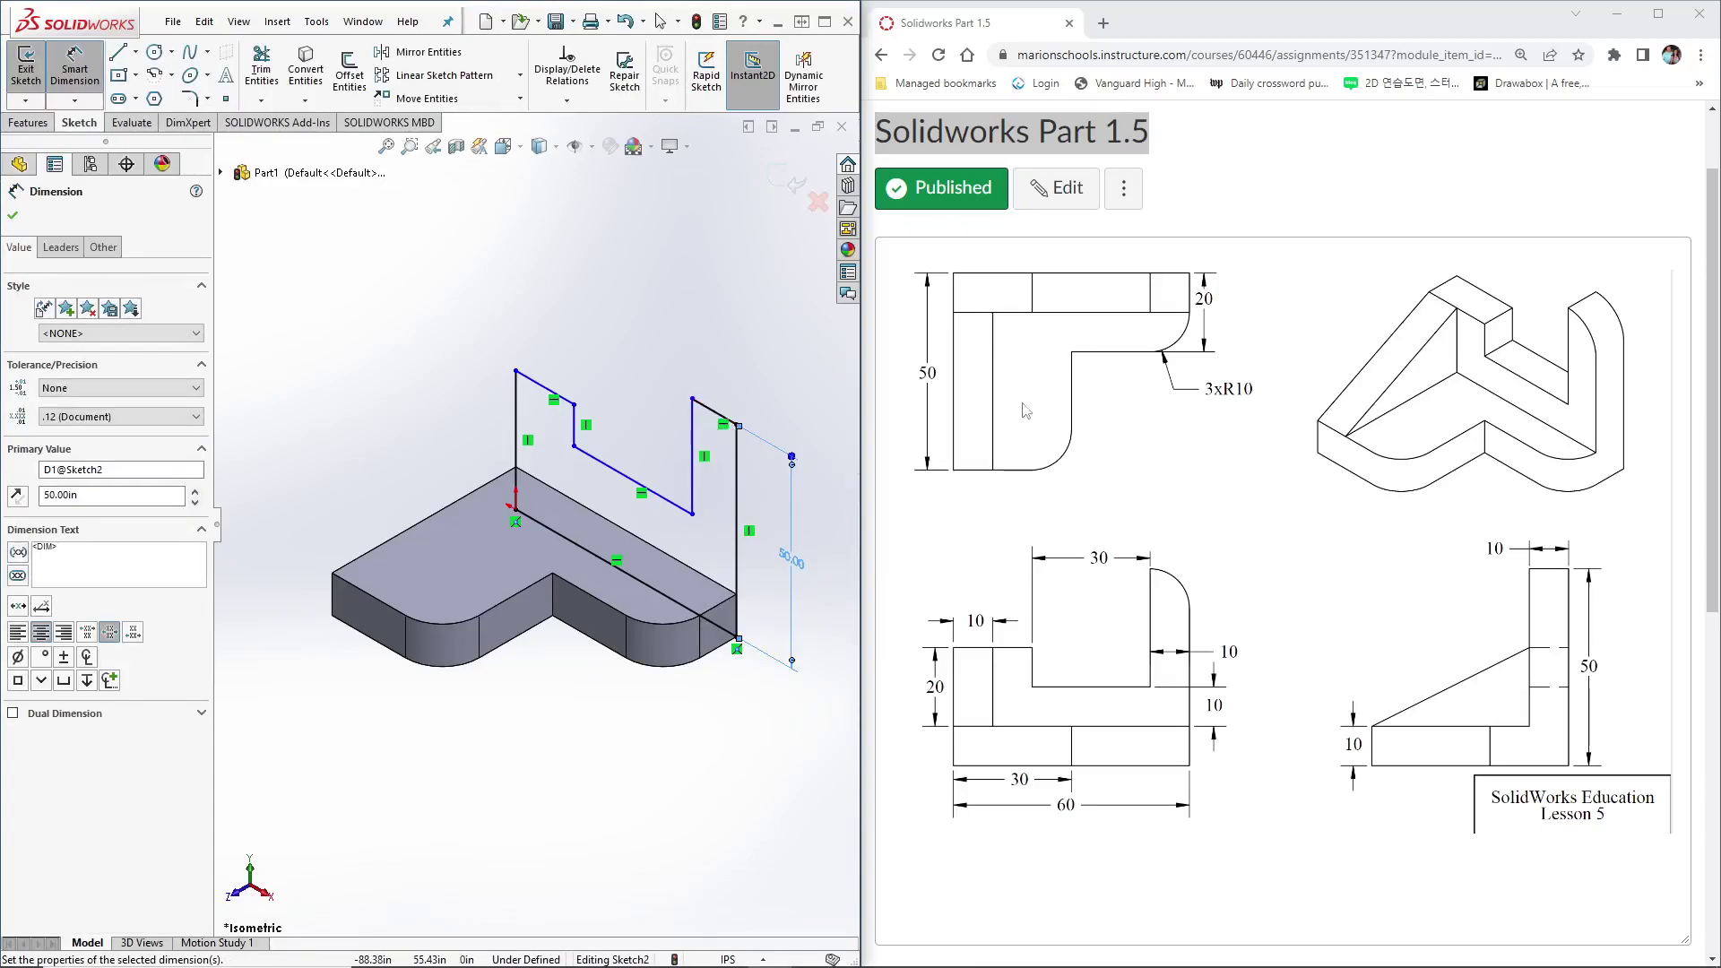
click(722, 415)
click(720, 337)
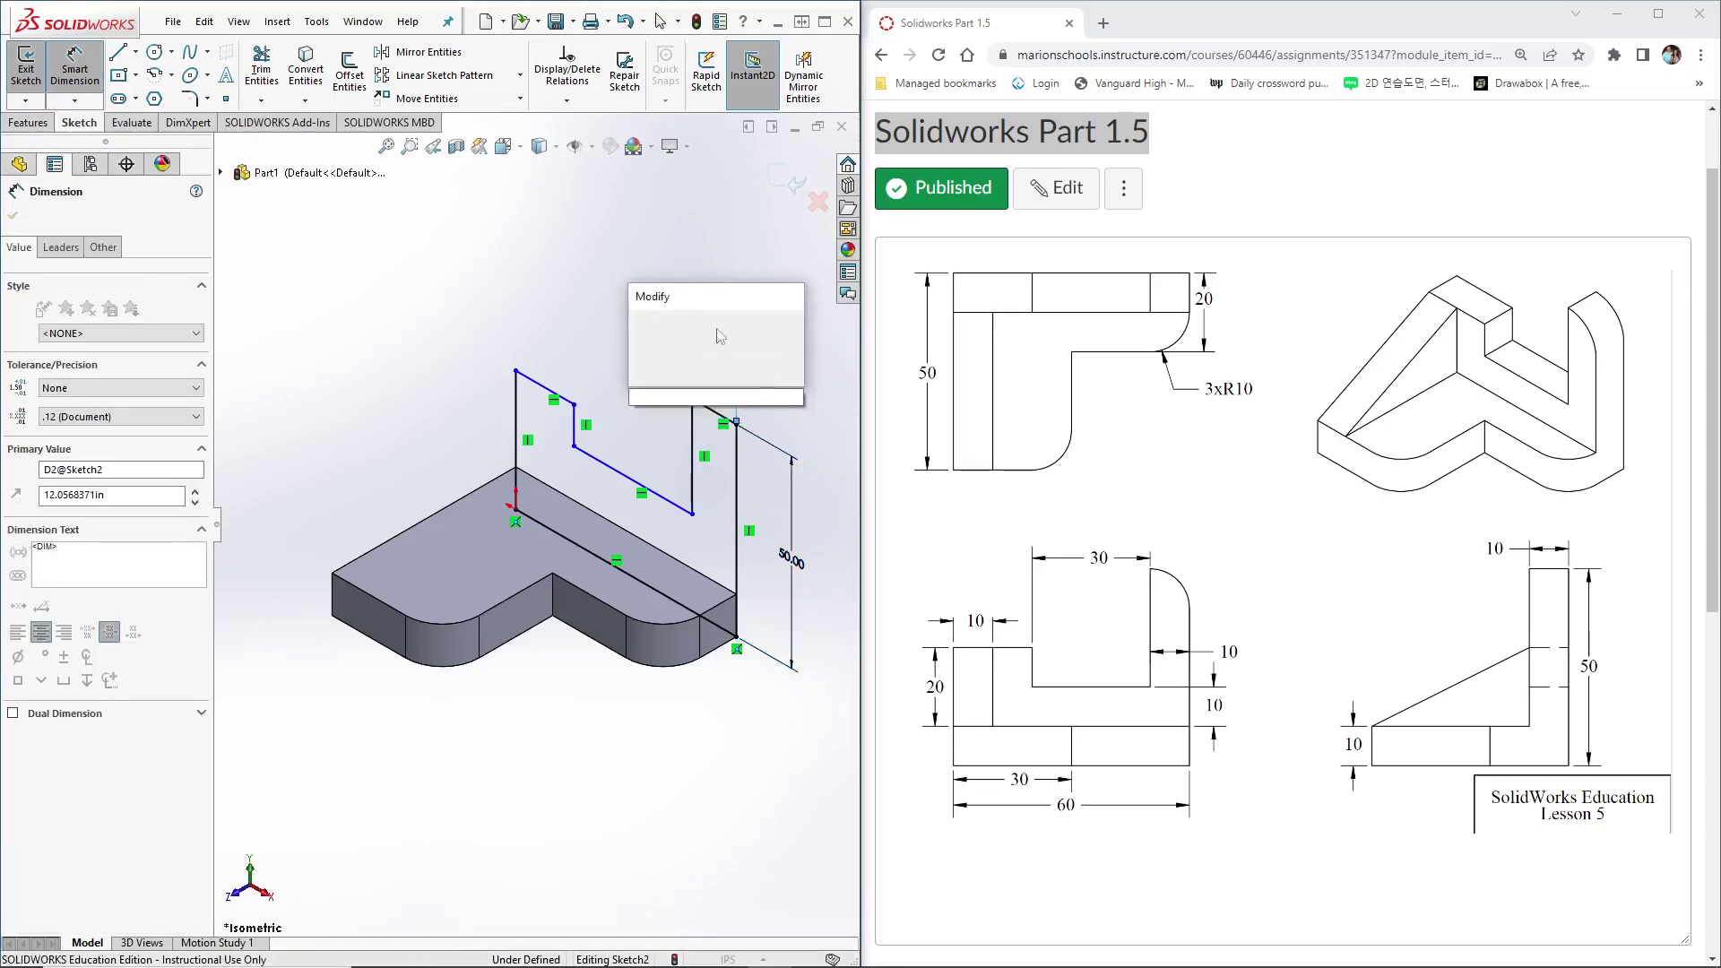
text(10)
key(Return)
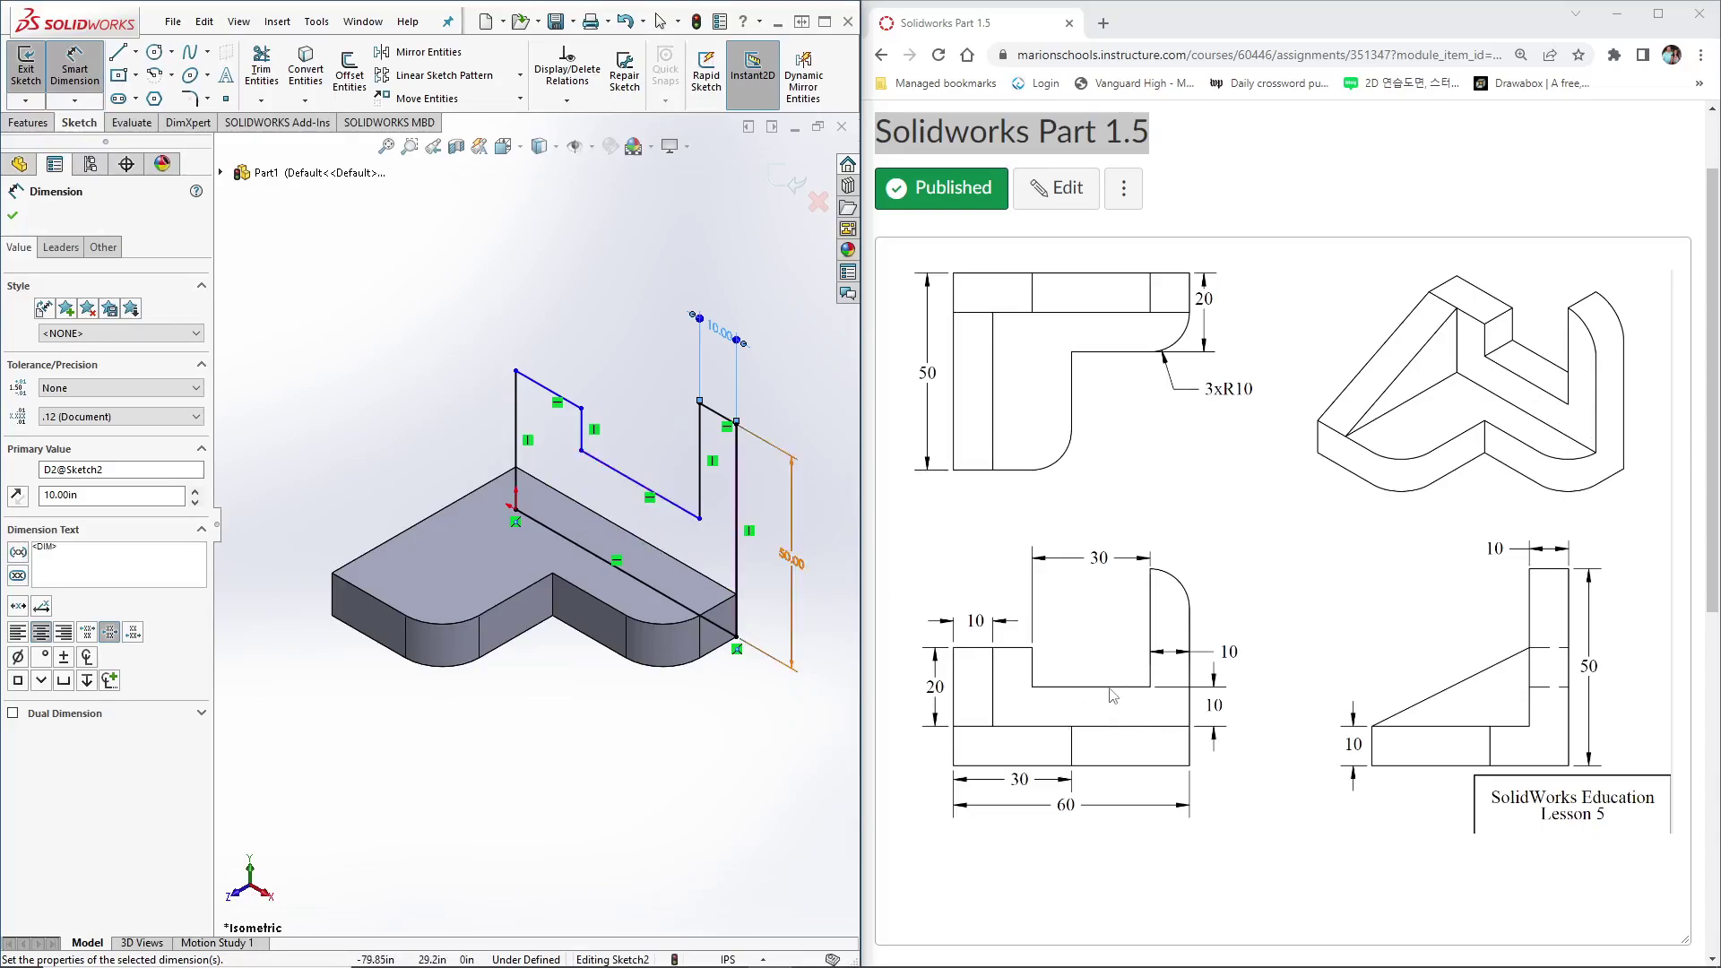
click(609, 568)
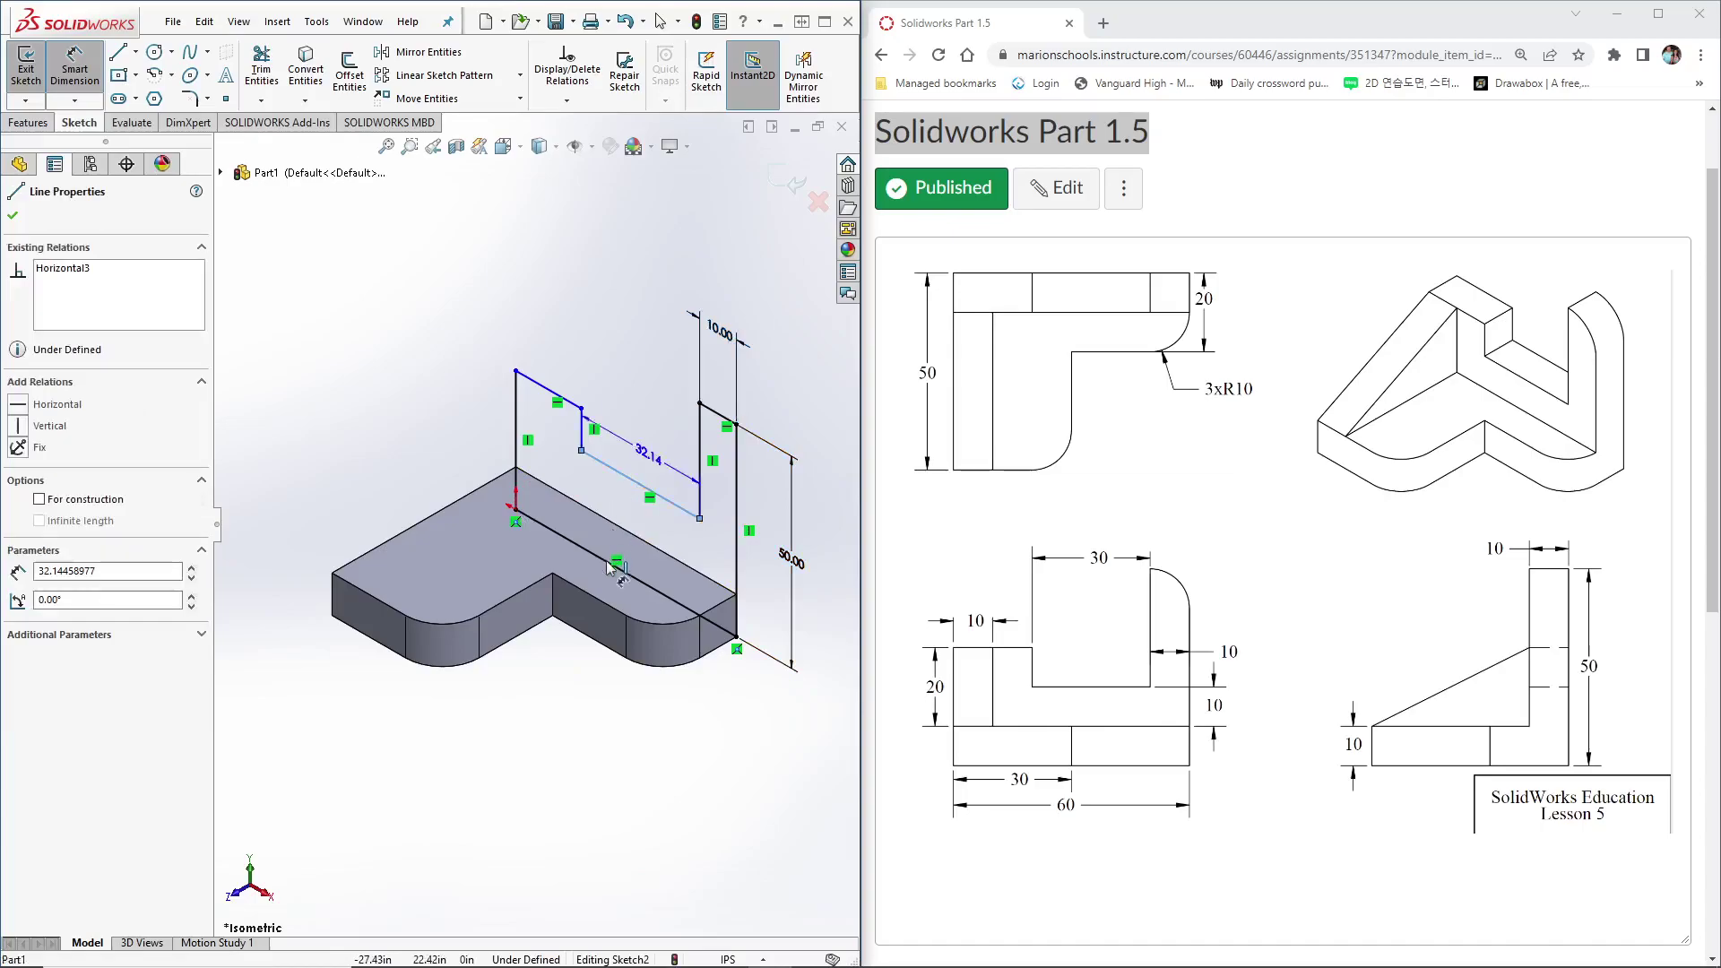
click(627, 522)
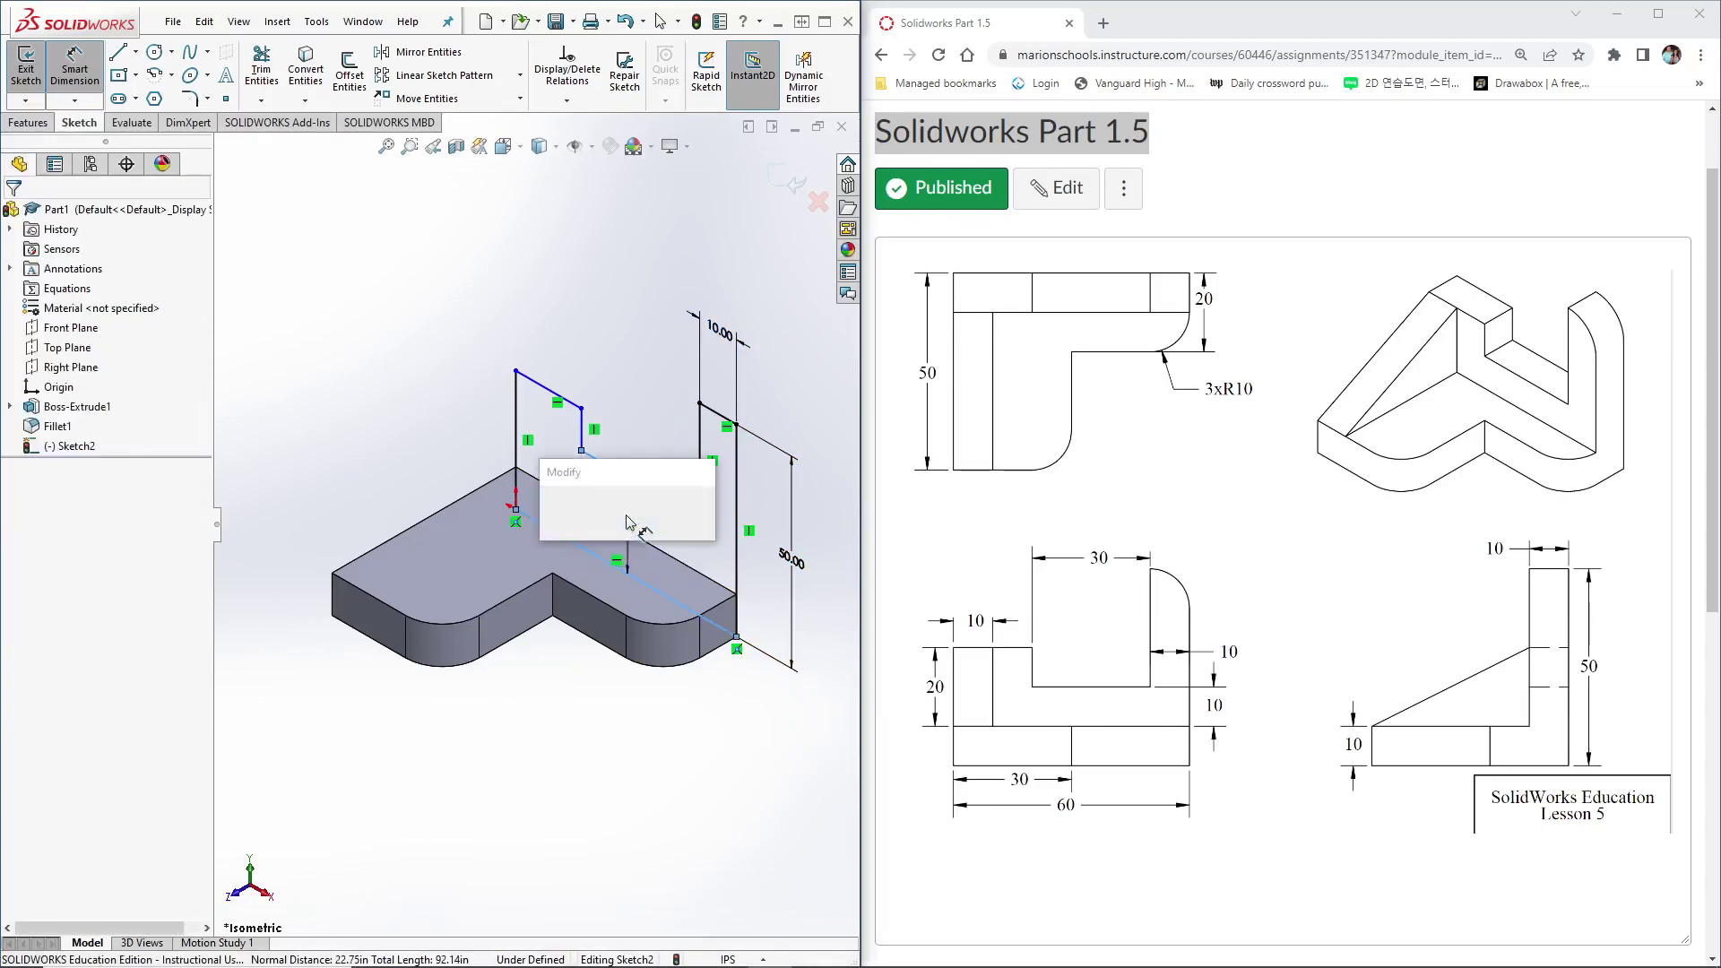
text(20)
key(Return)
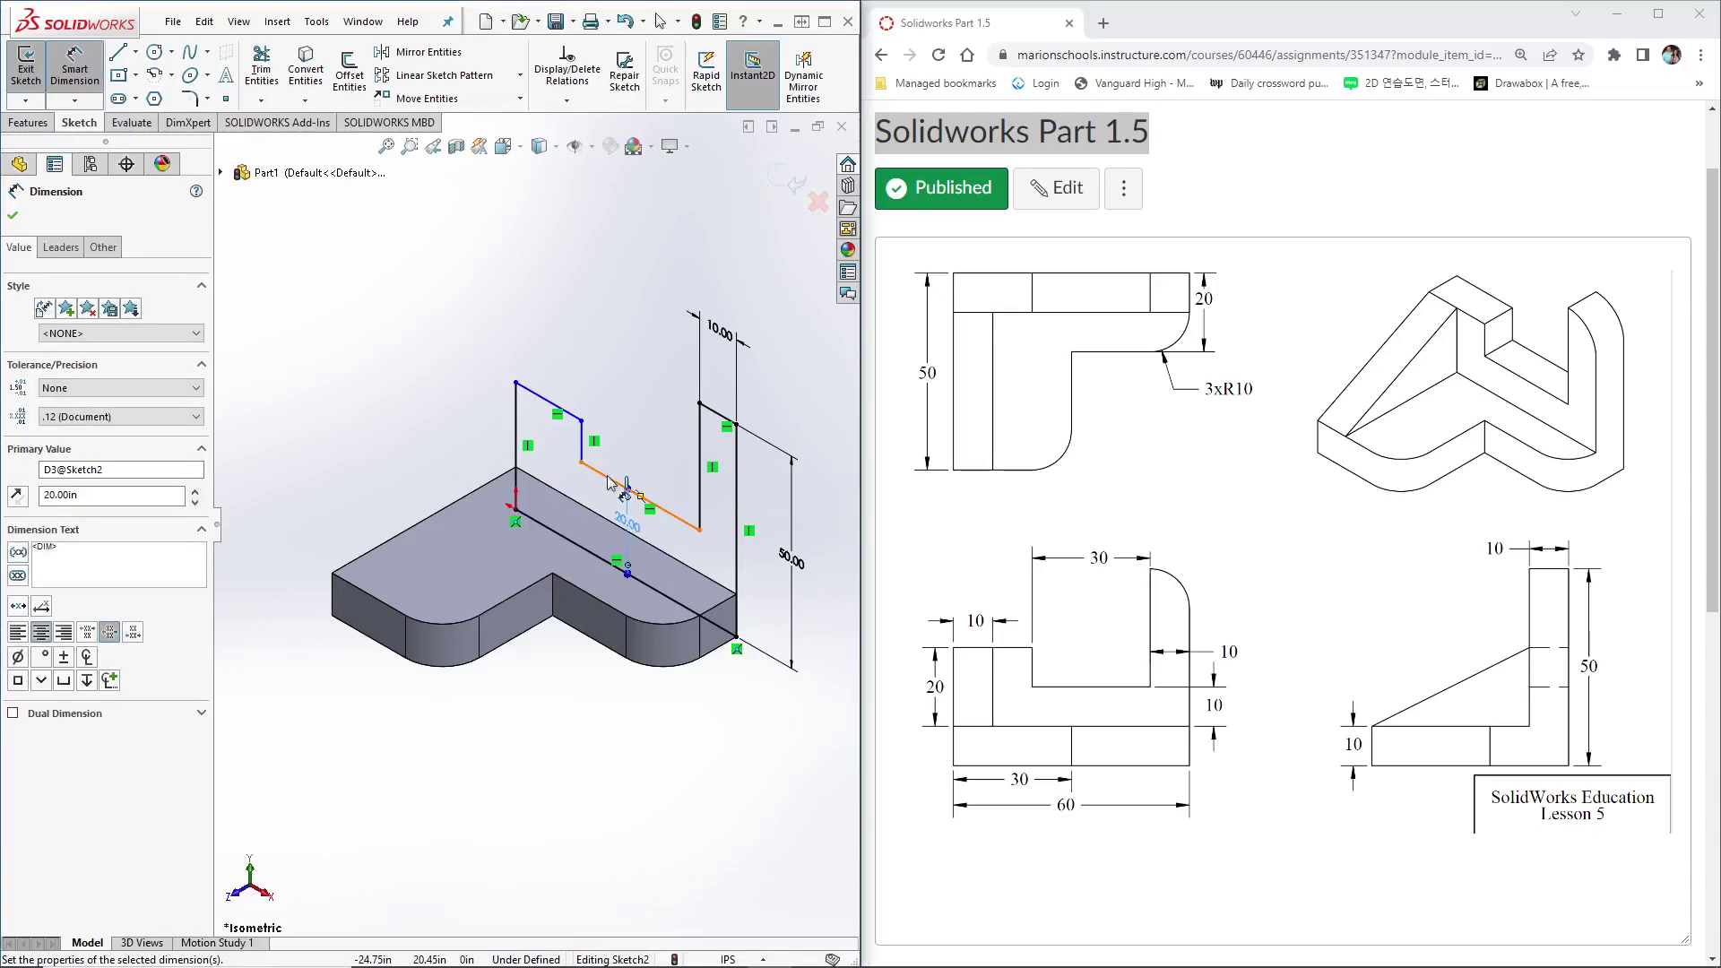
Add the 30 top width and 10 slot depth, then check the lines are fully defined.
click(609, 482)
click(652, 342)
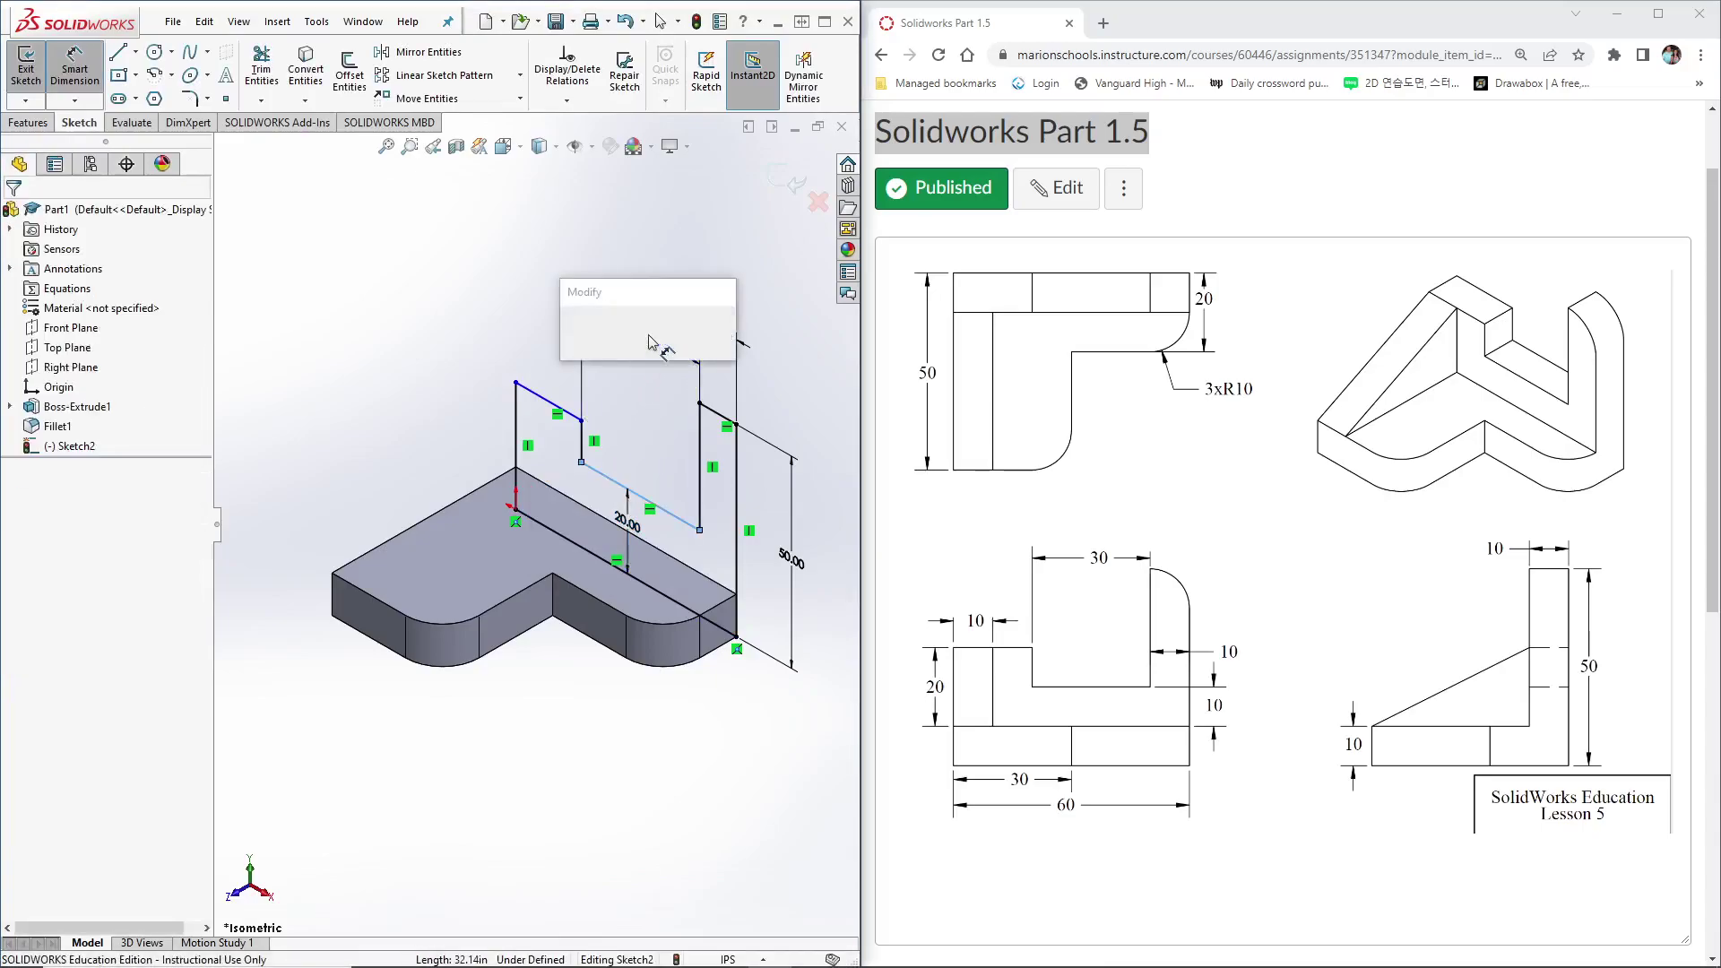
text(30)
key(Return)
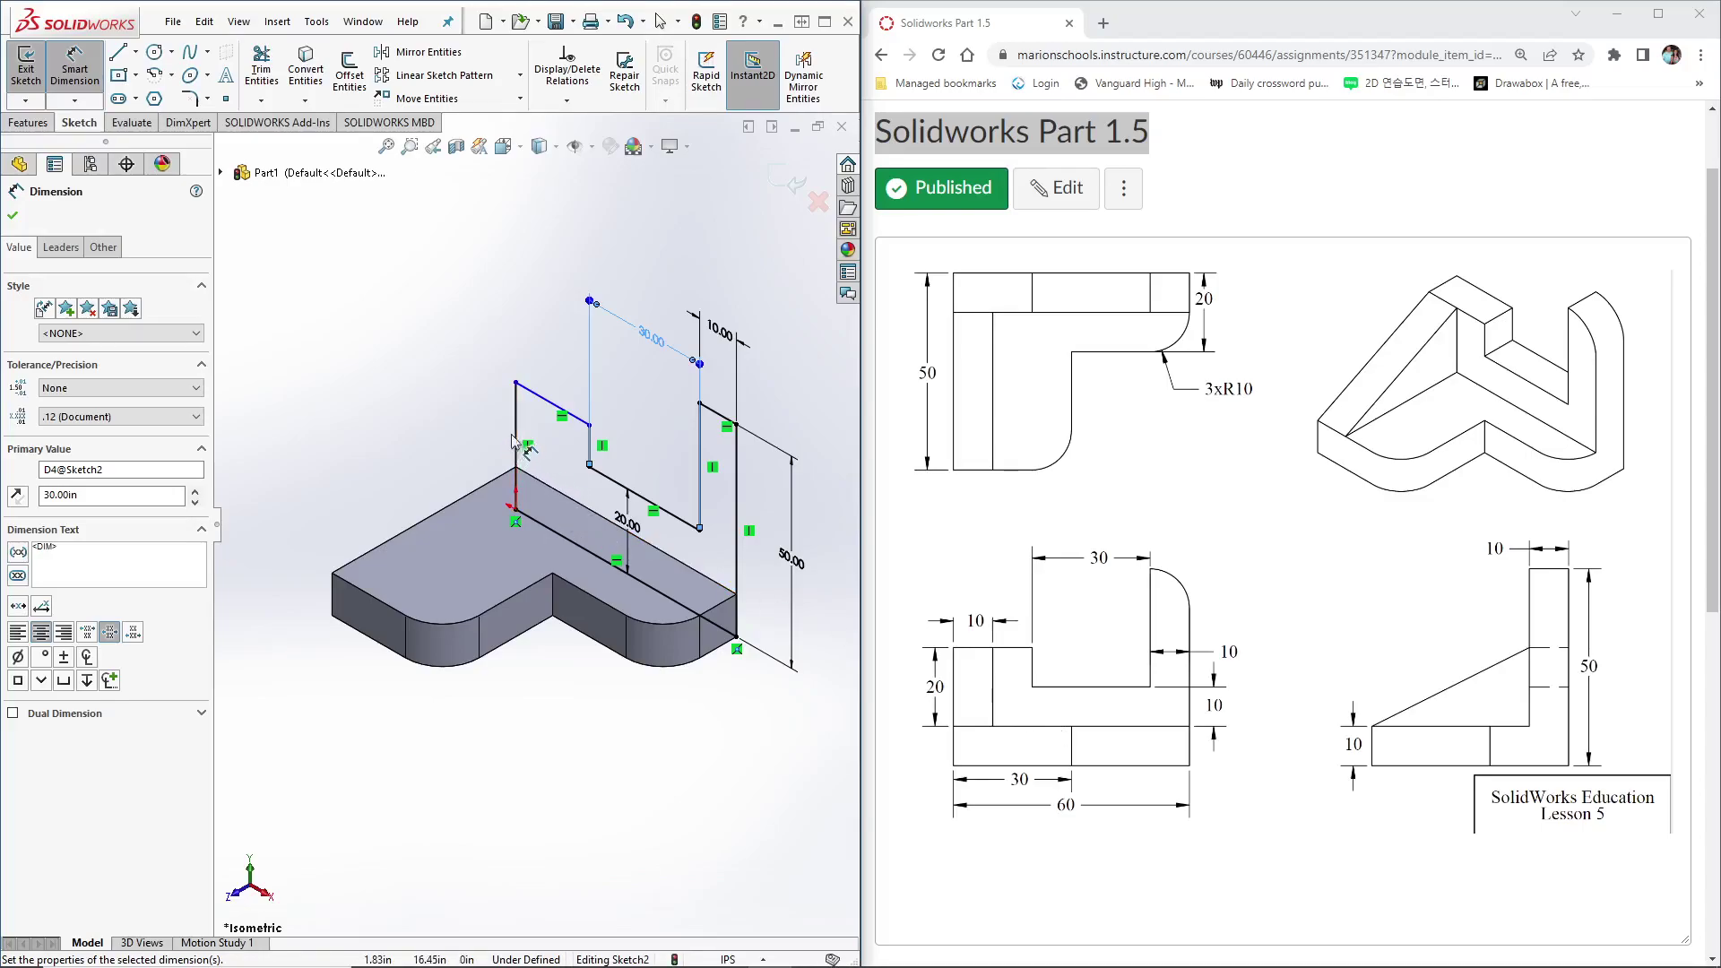
click(590, 455)
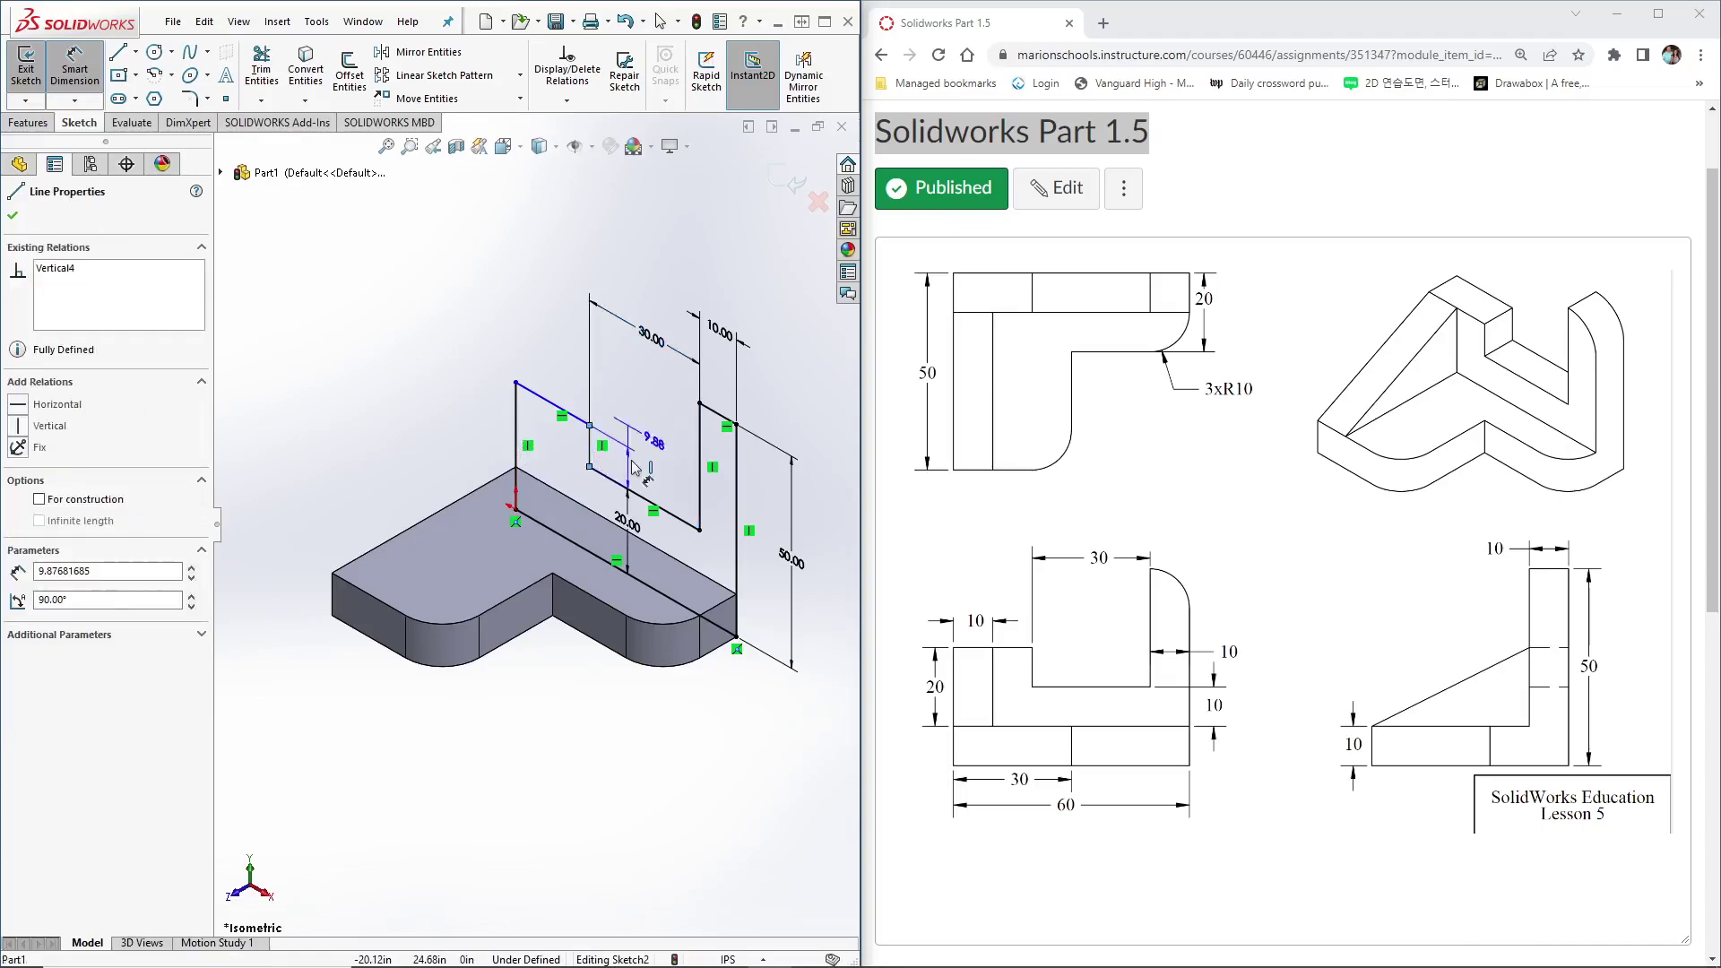
click(625, 467)
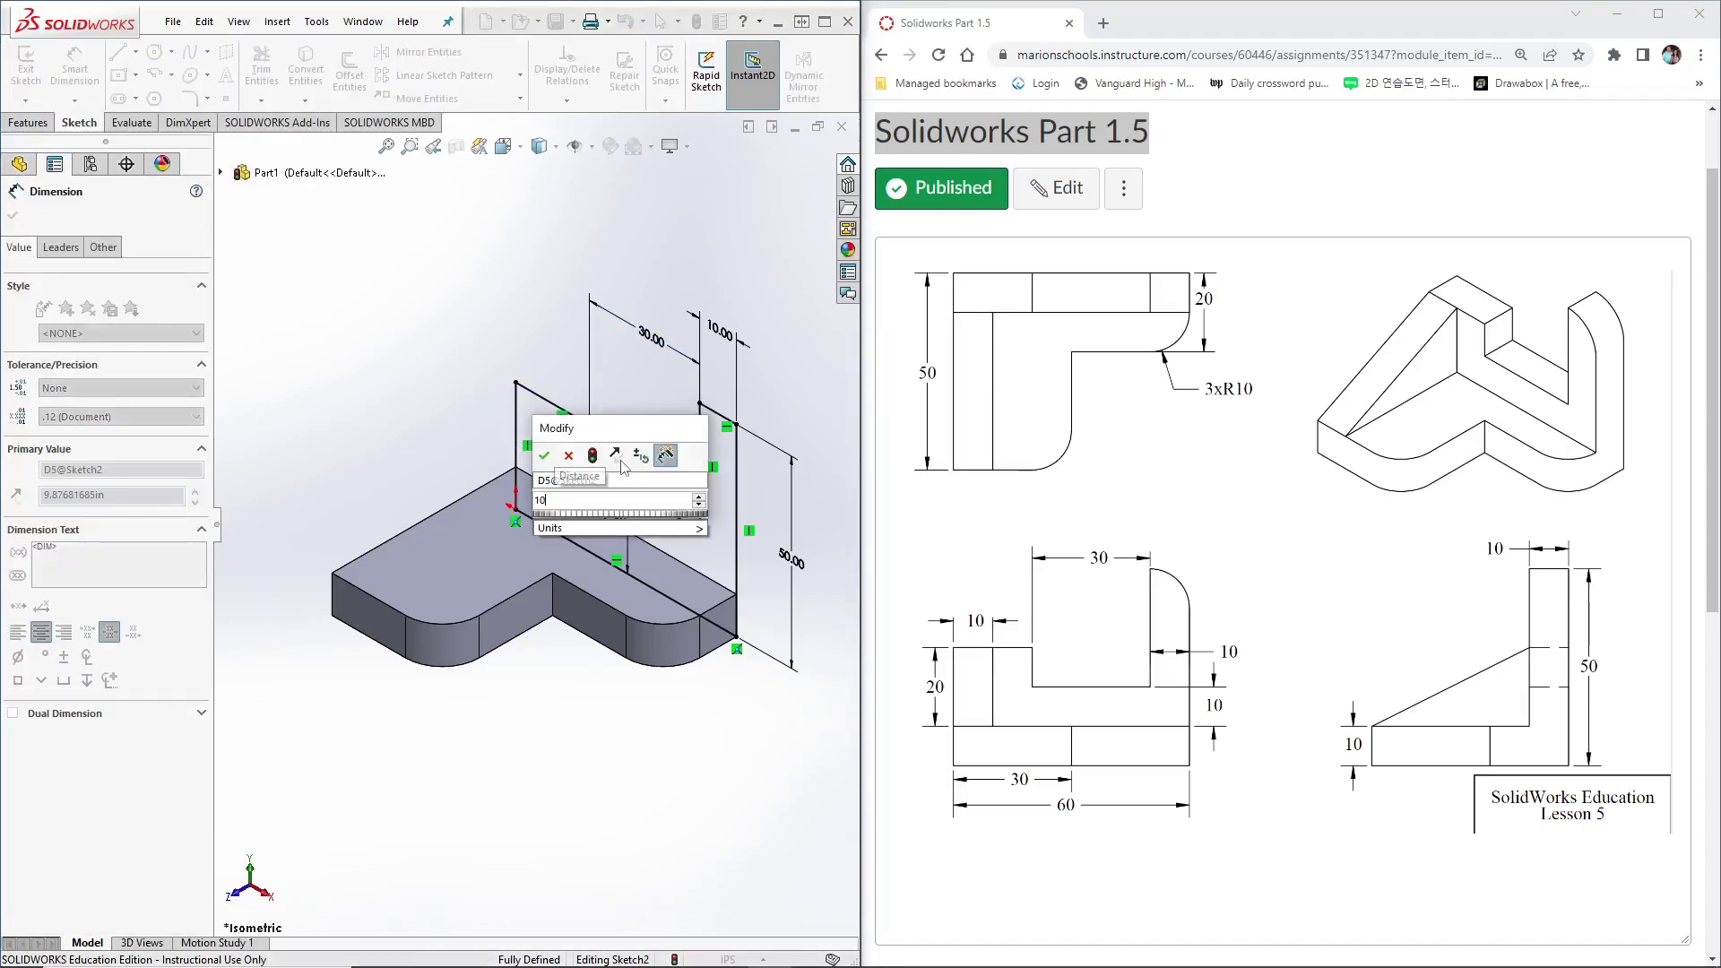
text(10)
key(Return)
key(Escape)
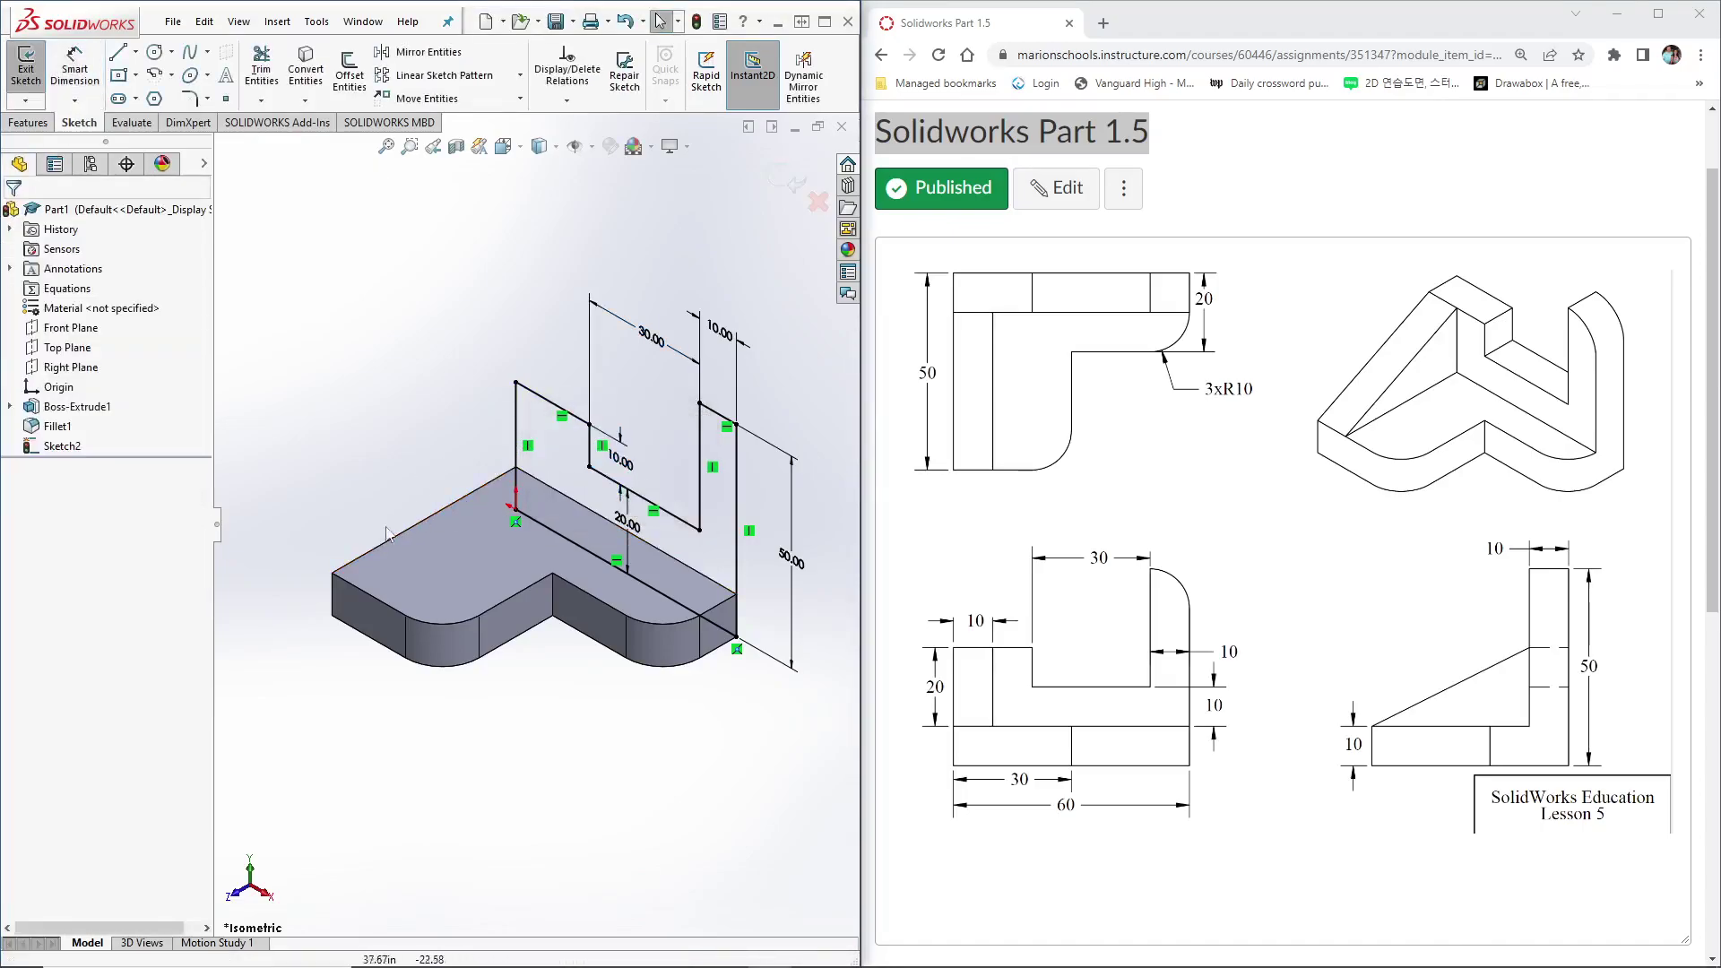
click(516, 448)
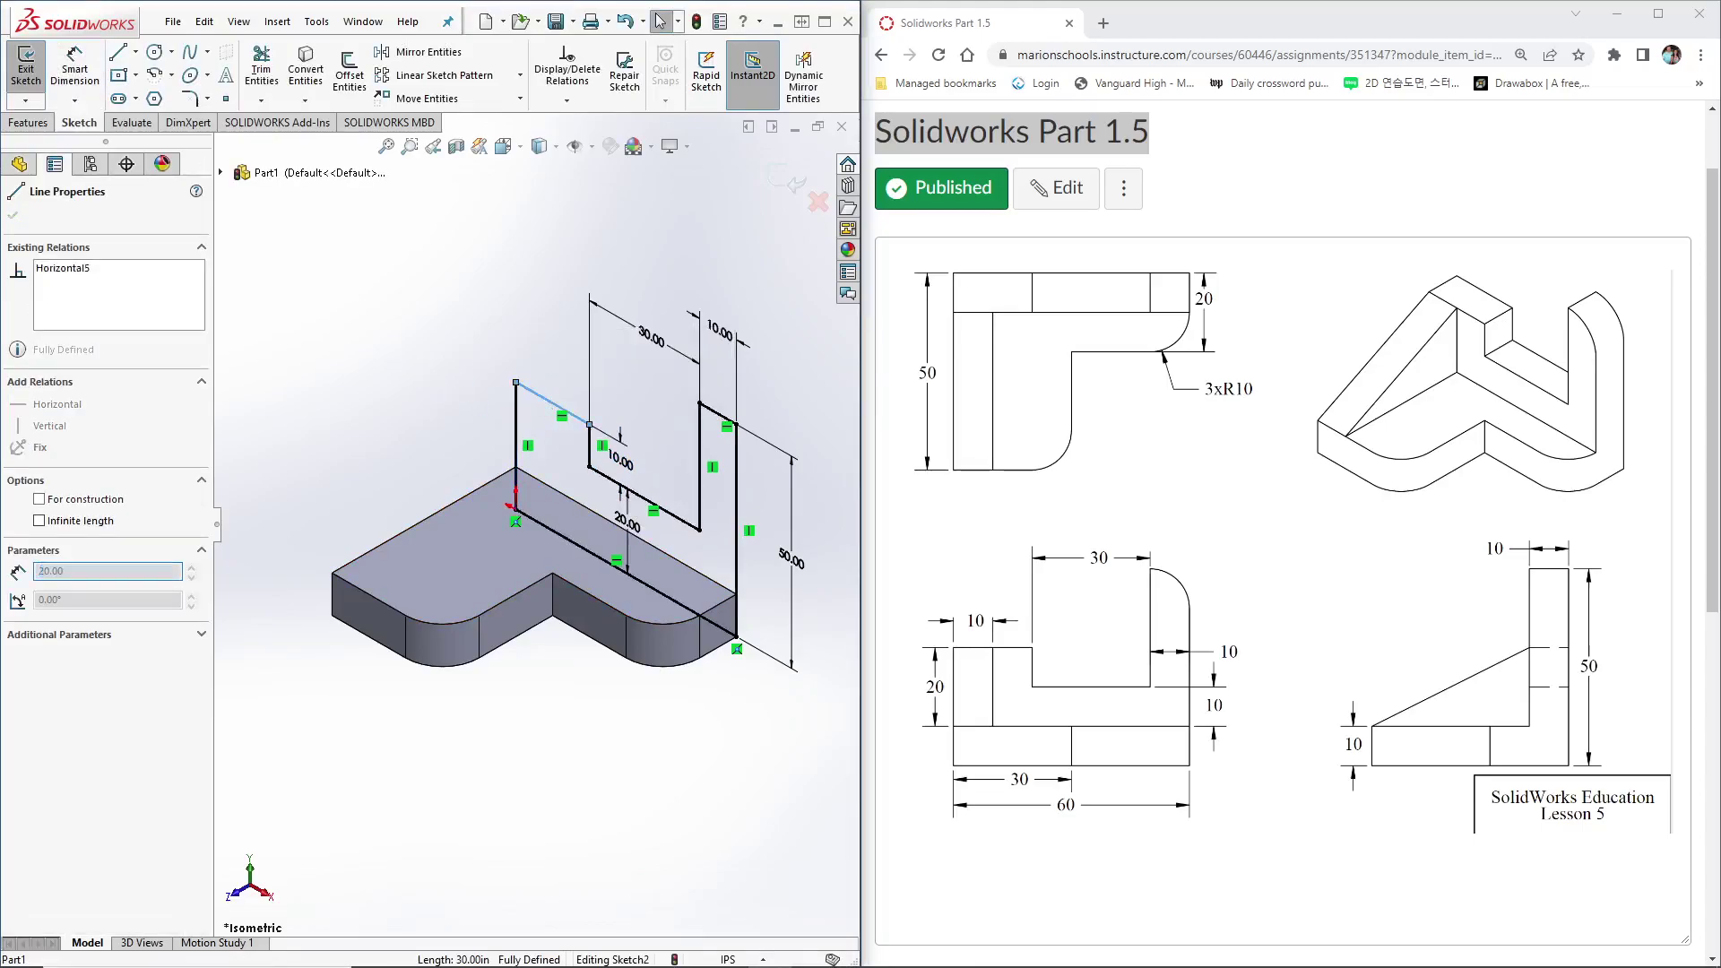
key(Escape)
click(701, 445)
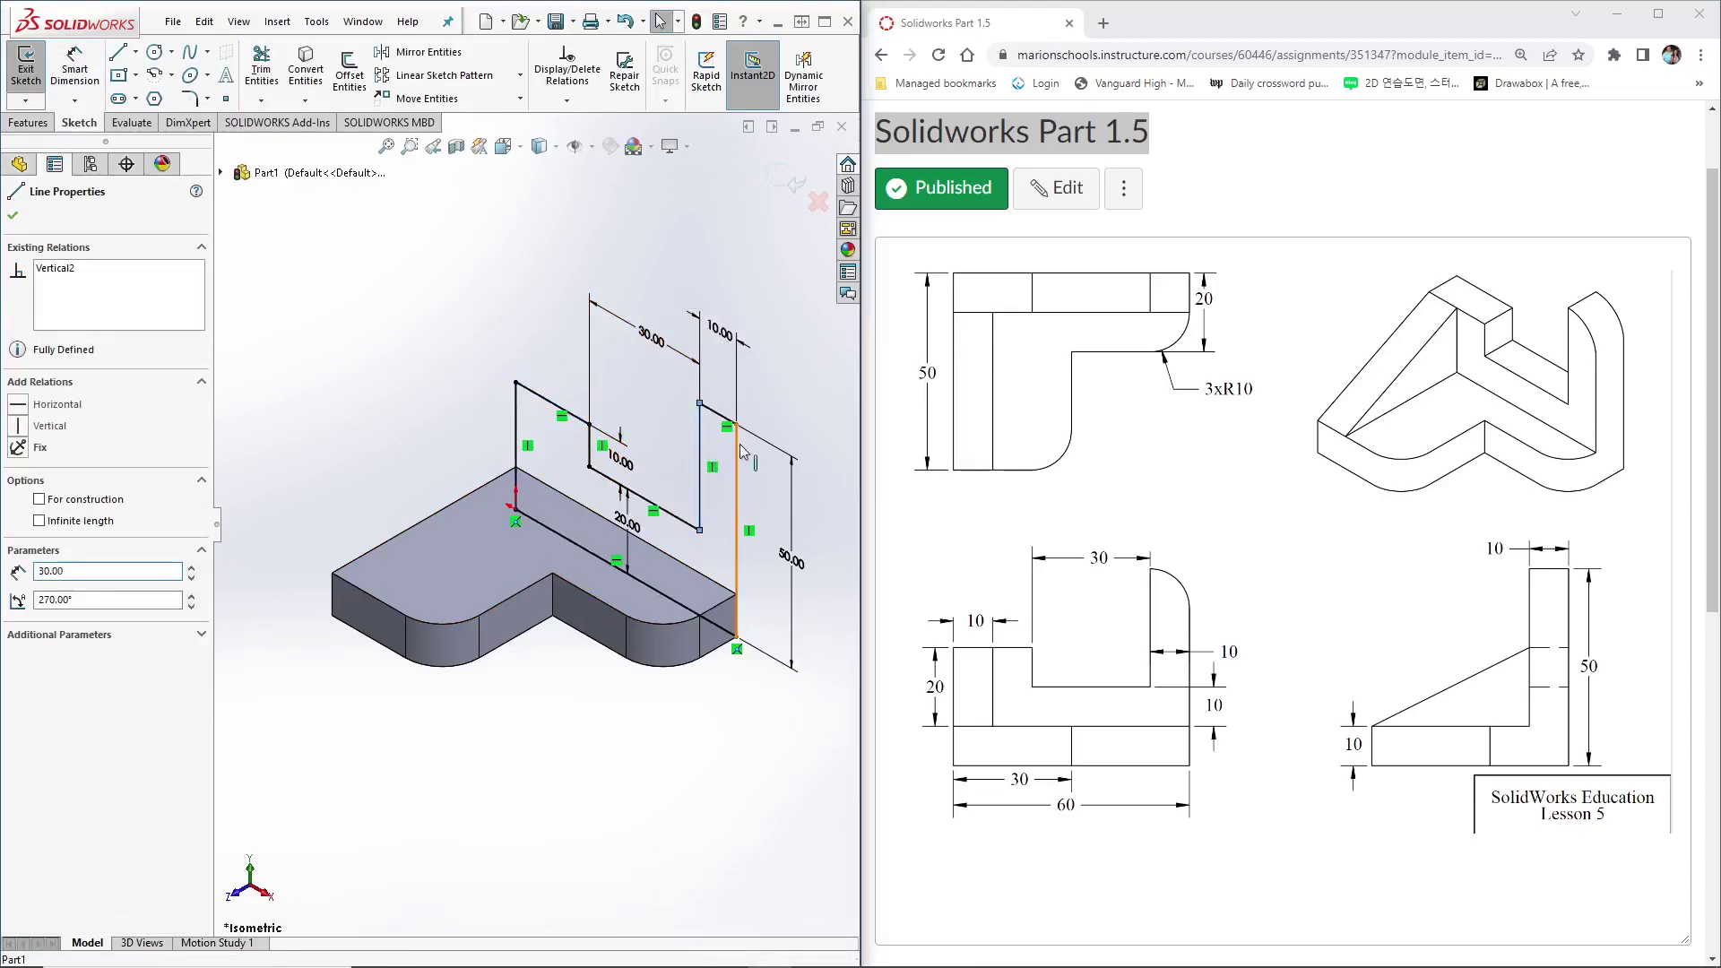
key(Escape)
scroll(666, 473, down, 1)
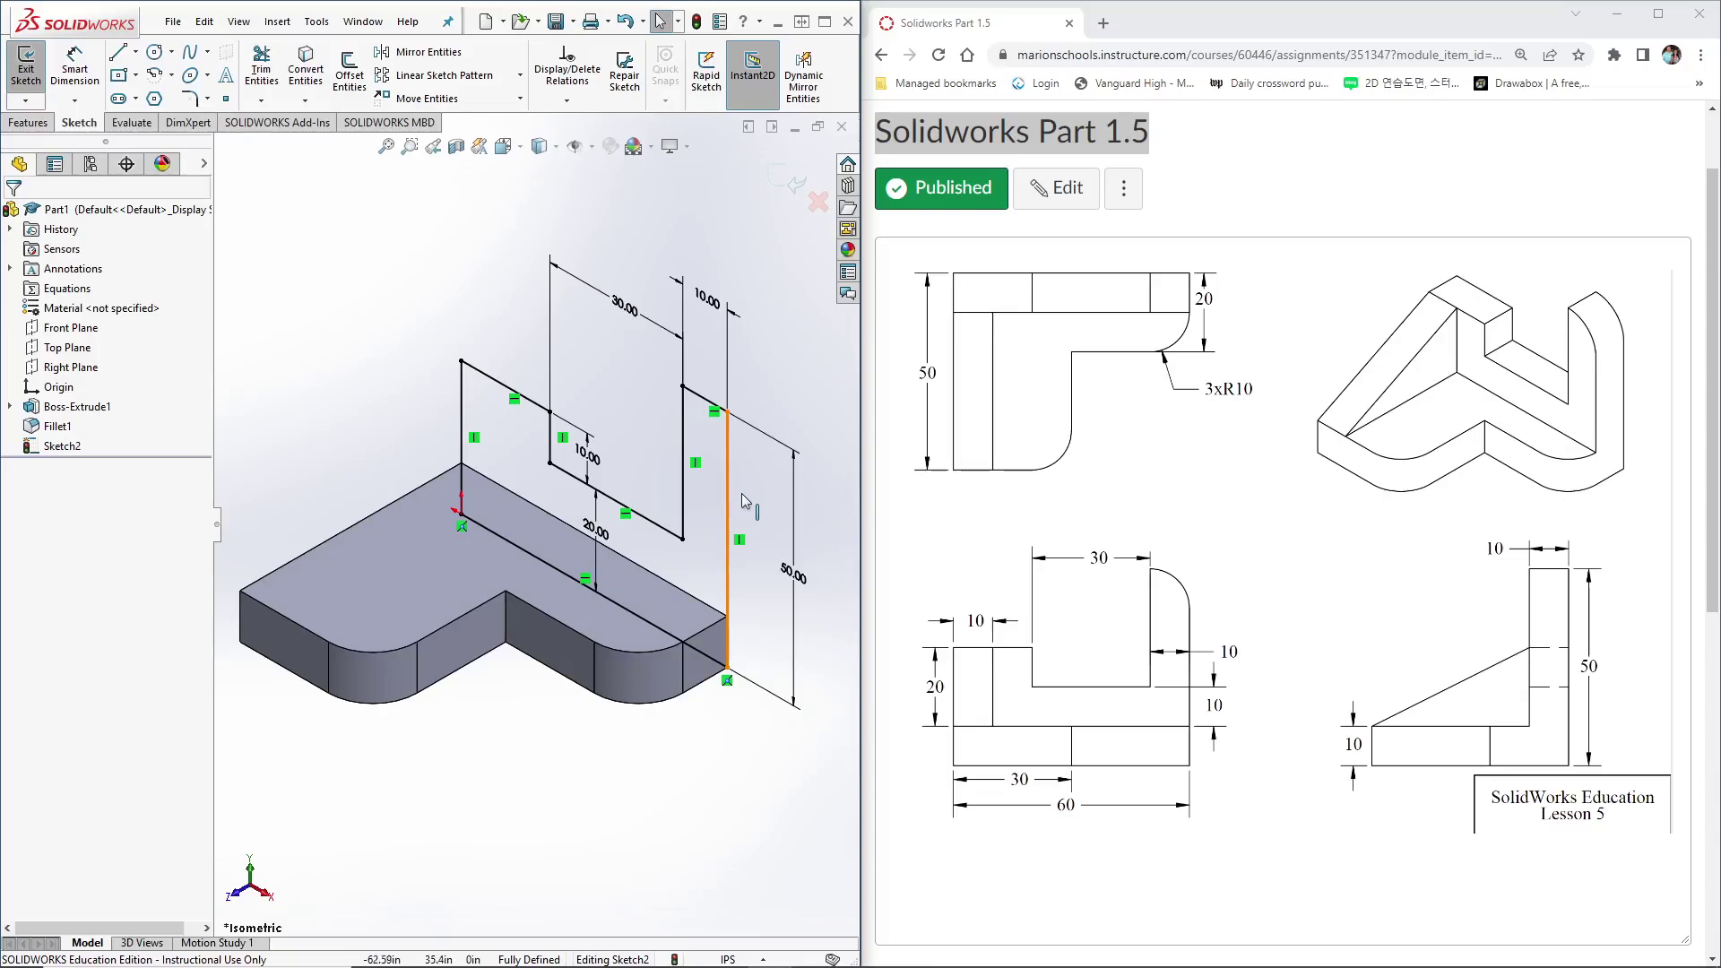
scroll(668, 480, up, 1)
scroll(671, 487, down, 1)
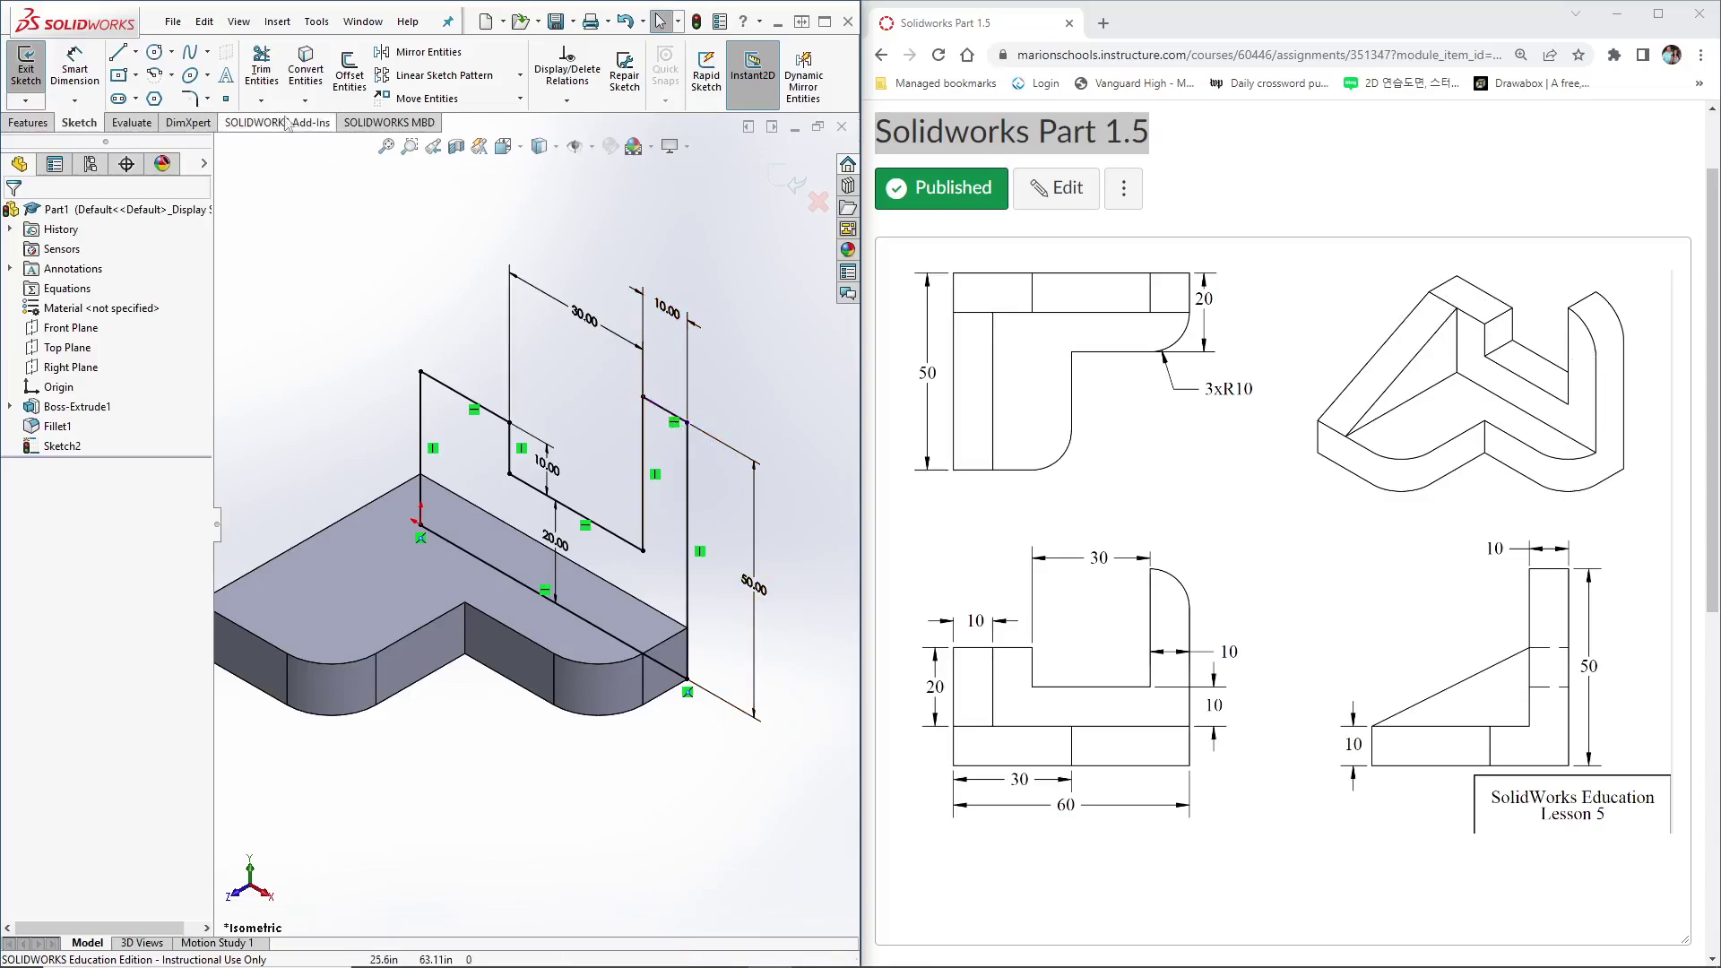
Extrude the wall profile 10in, reversing direction so the wall sits on the base.
click(27, 79)
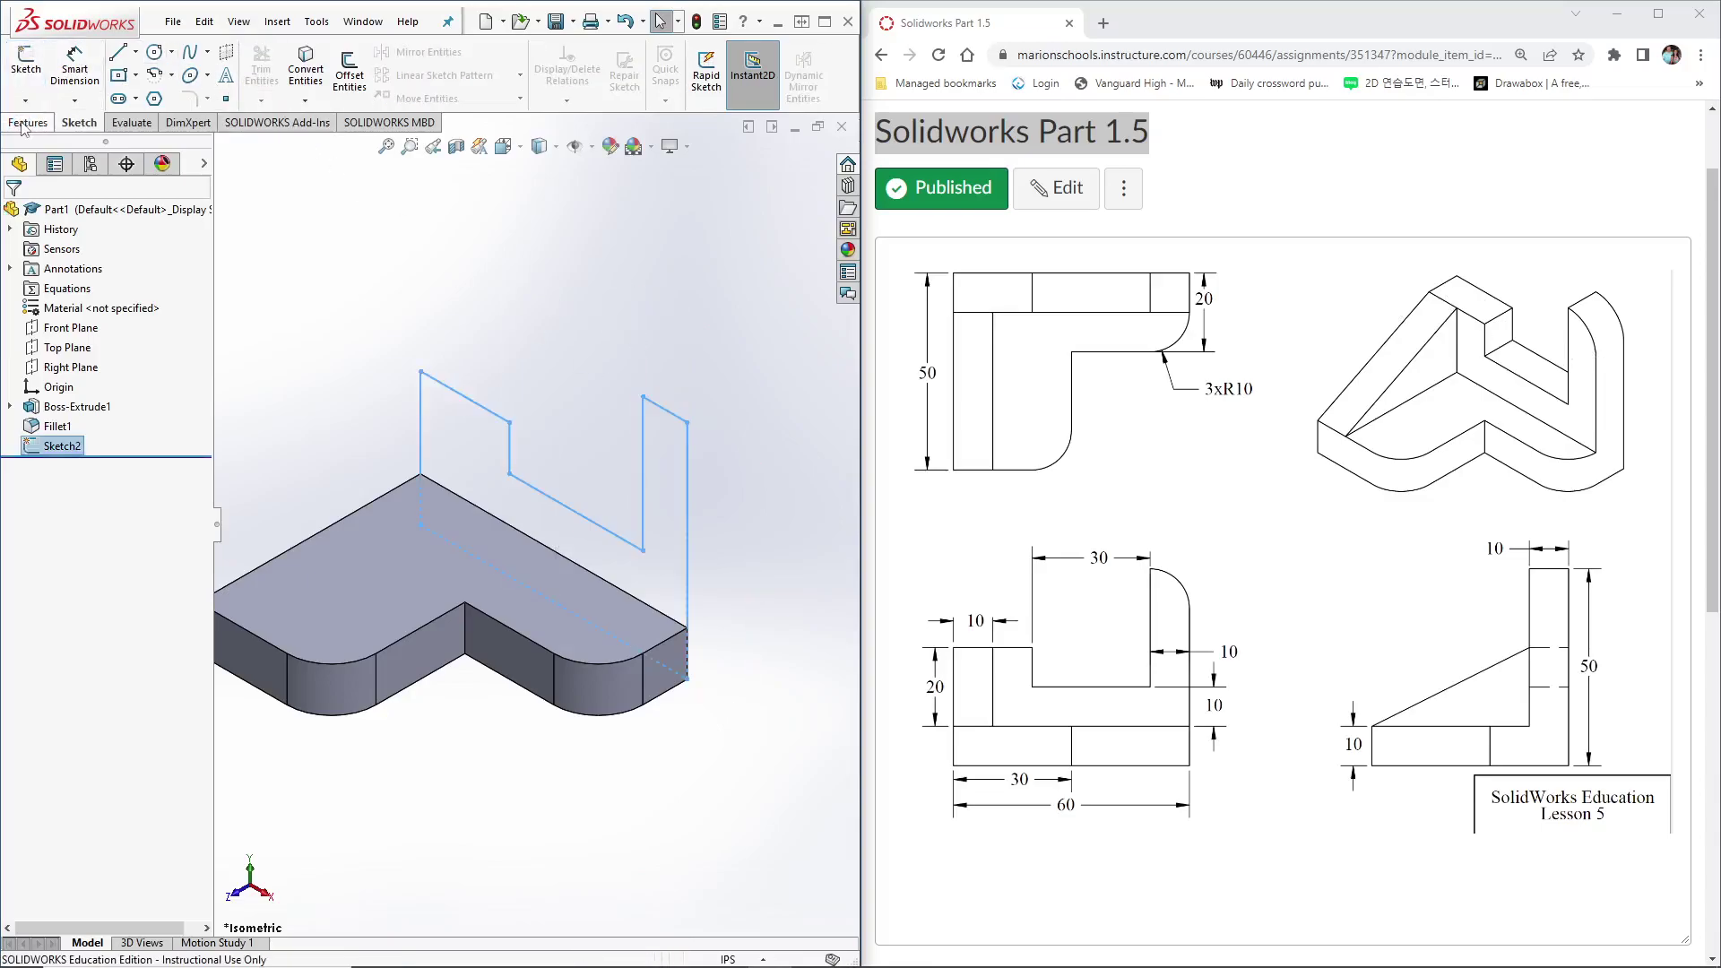
key(e)
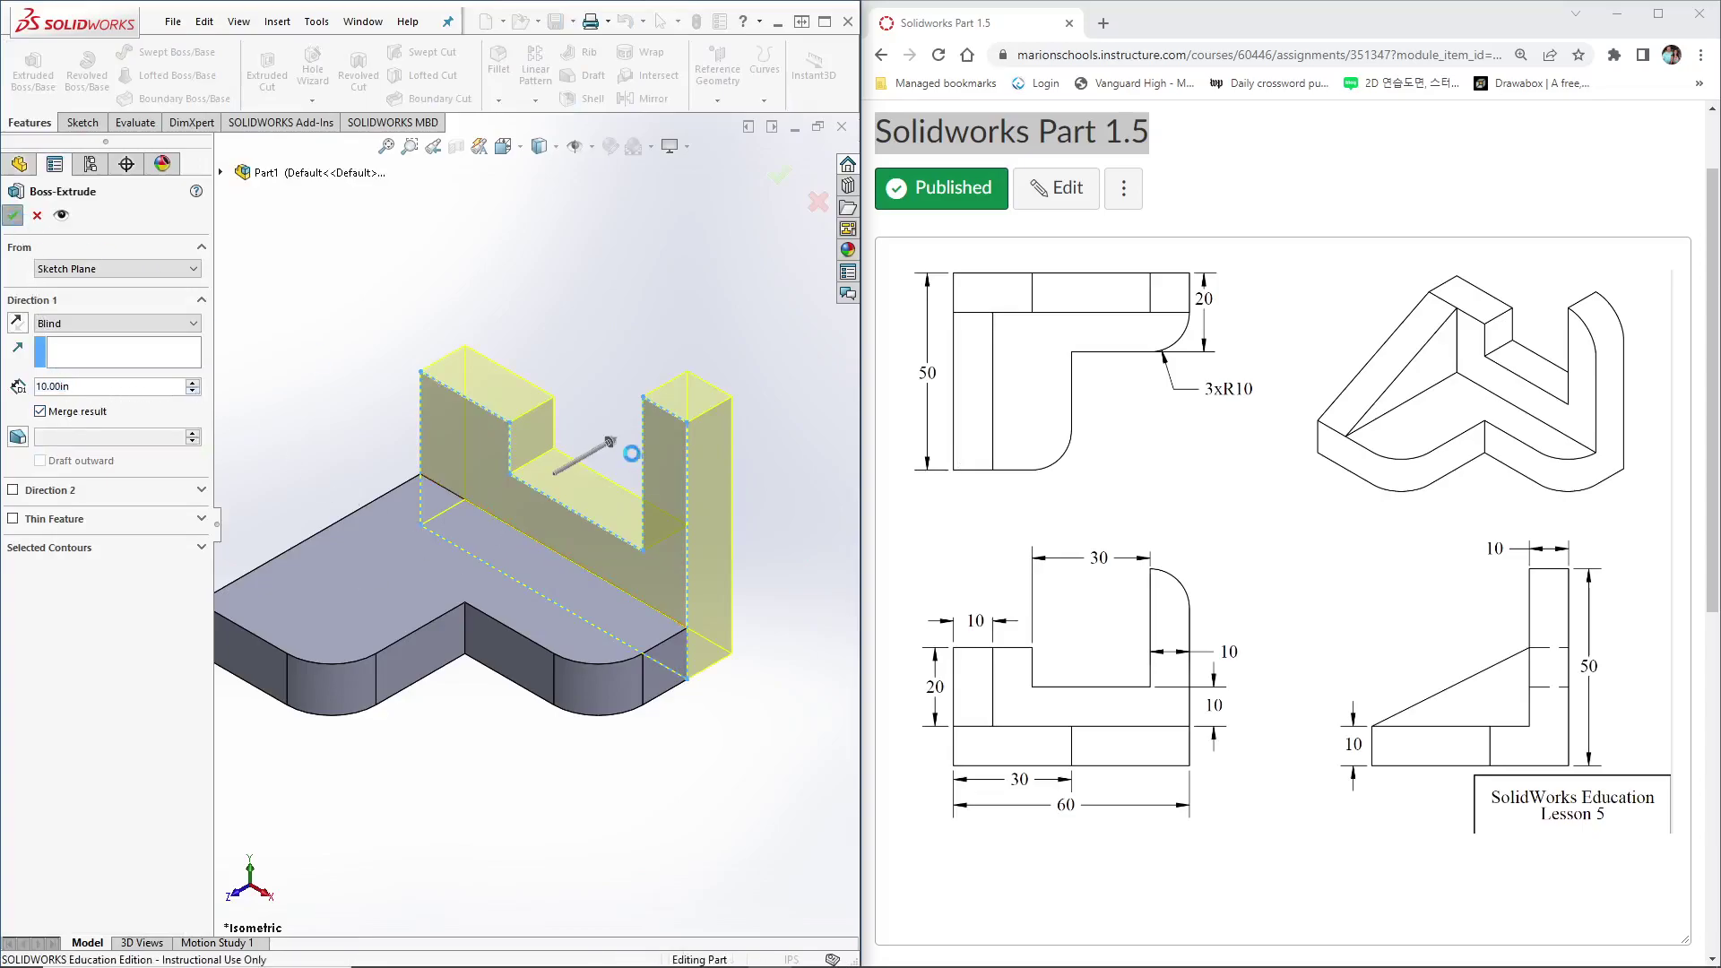
key(Return)
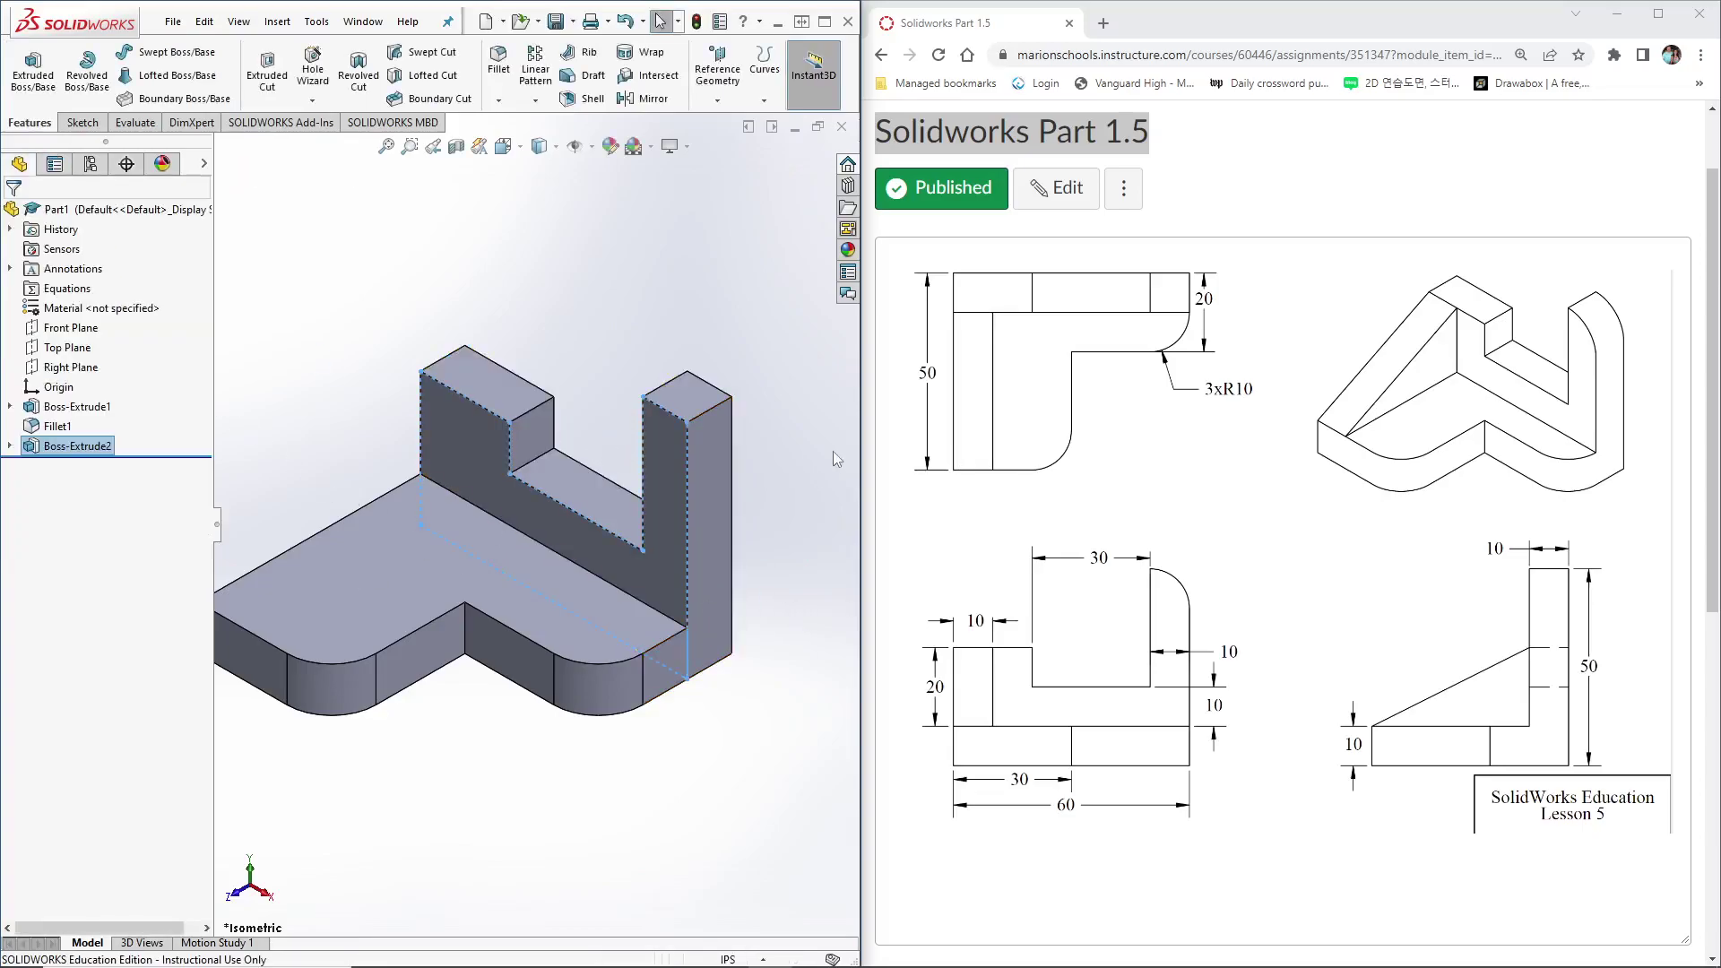
right_click(51, 454)
click(66, 397)
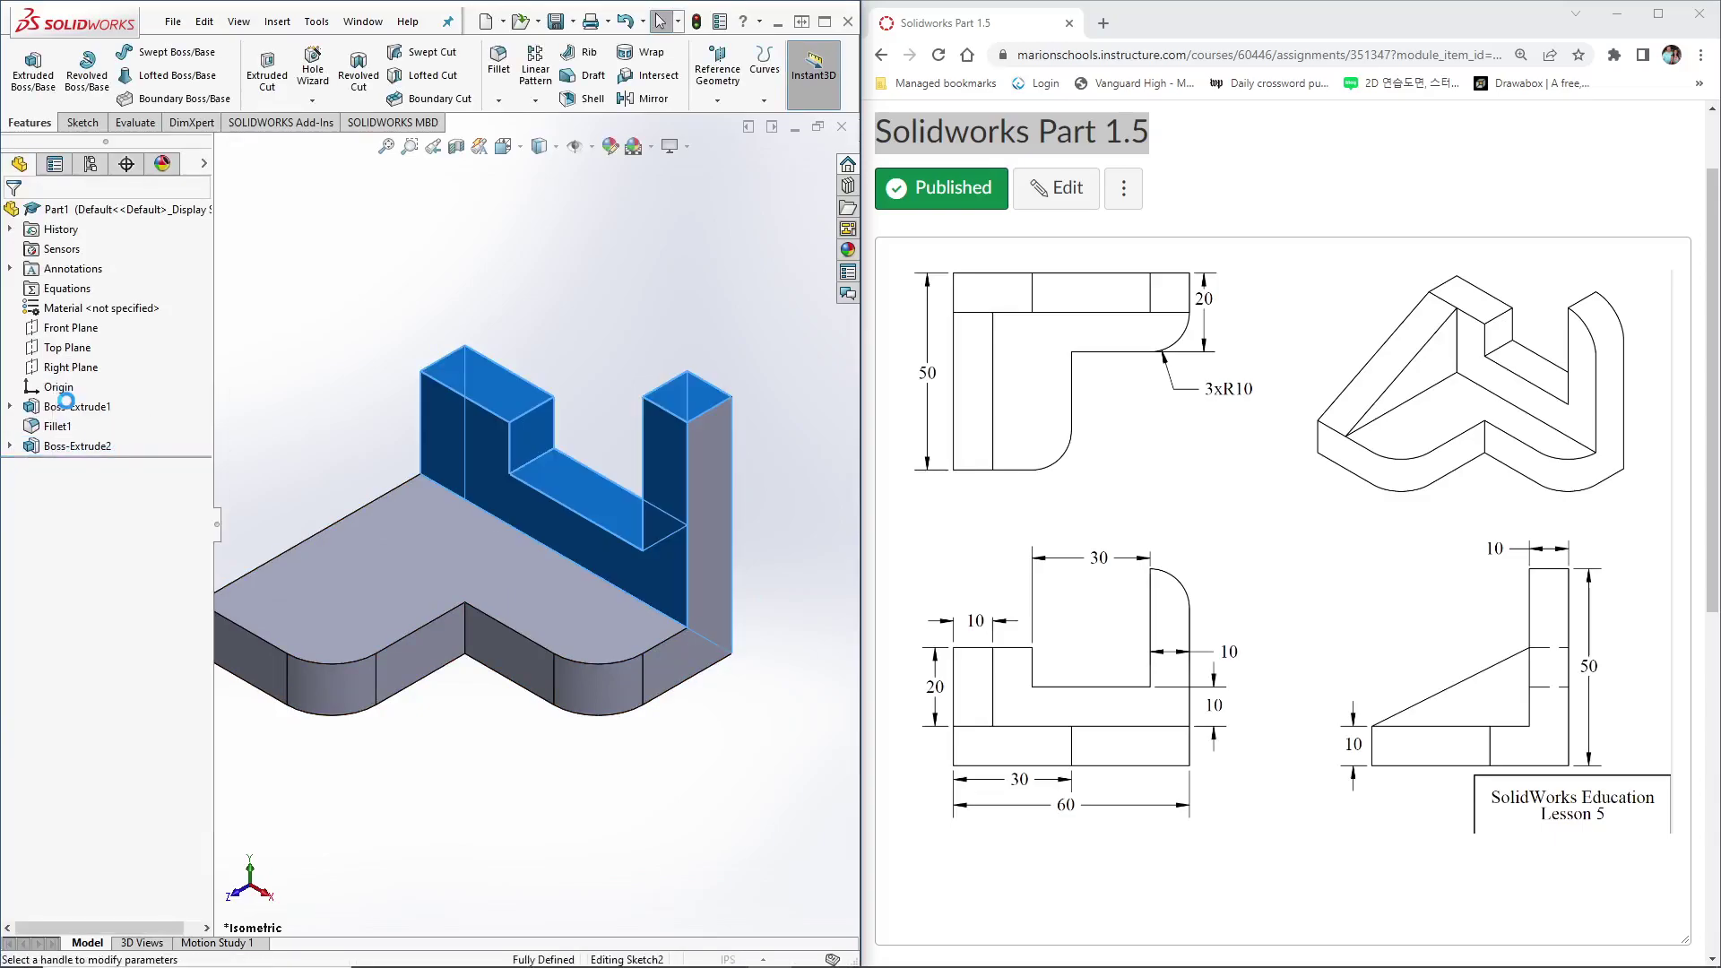
click(17, 324)
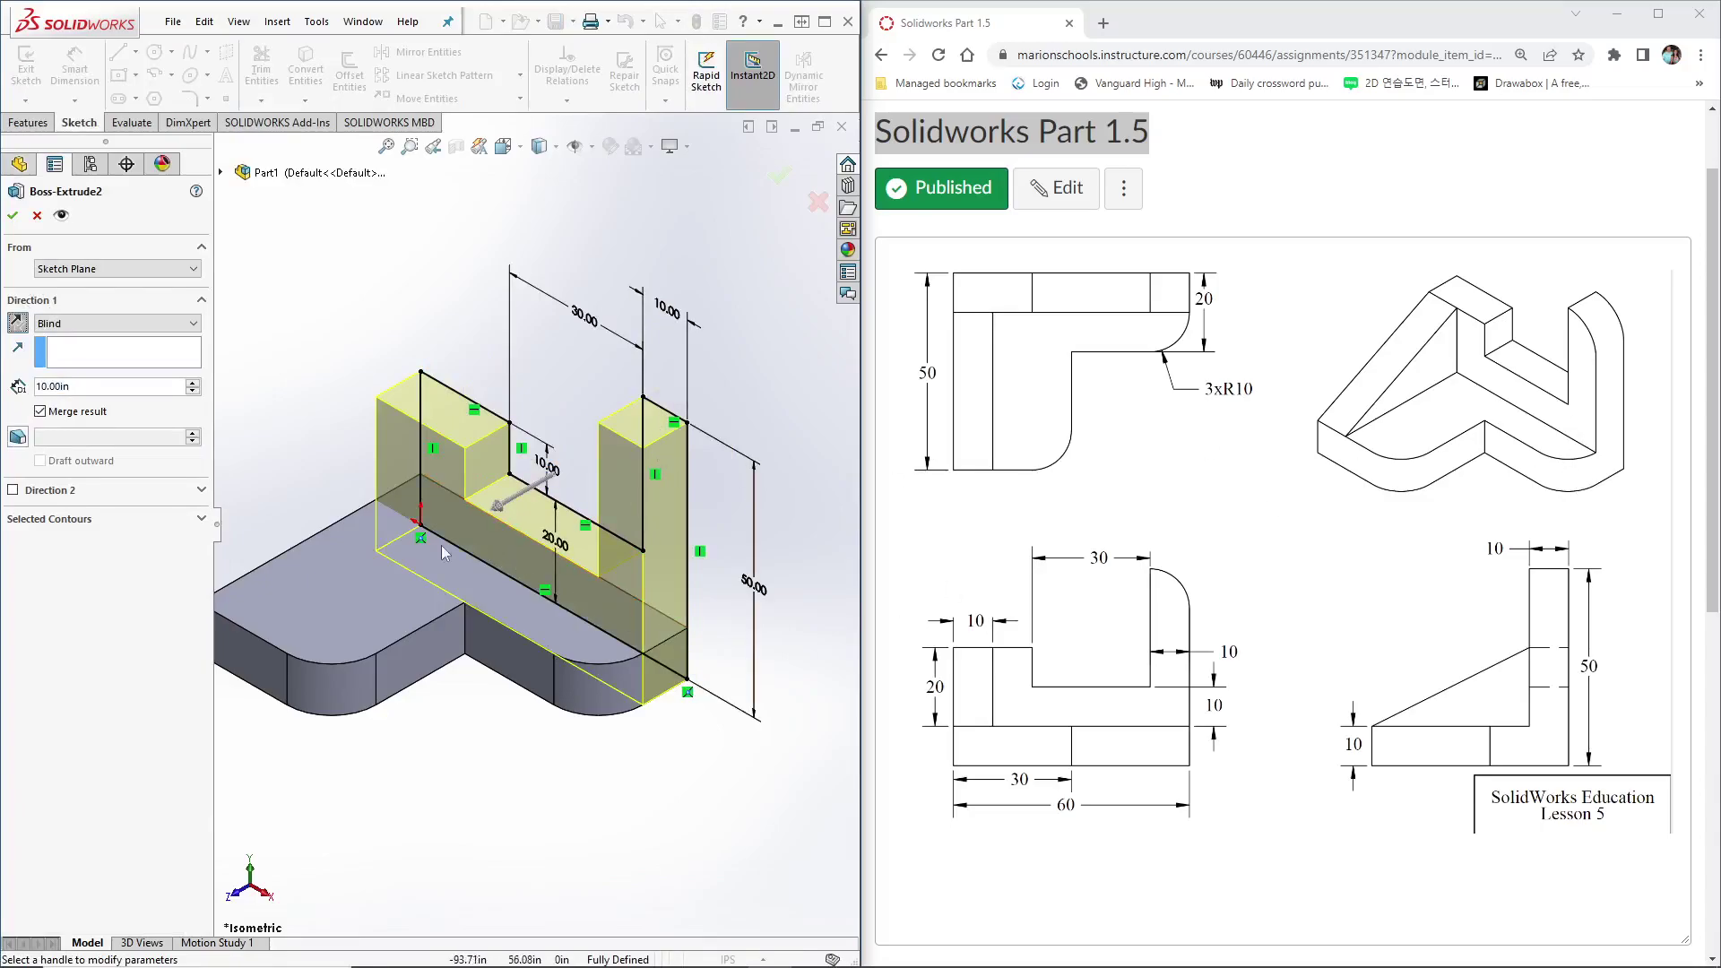
key(Return)
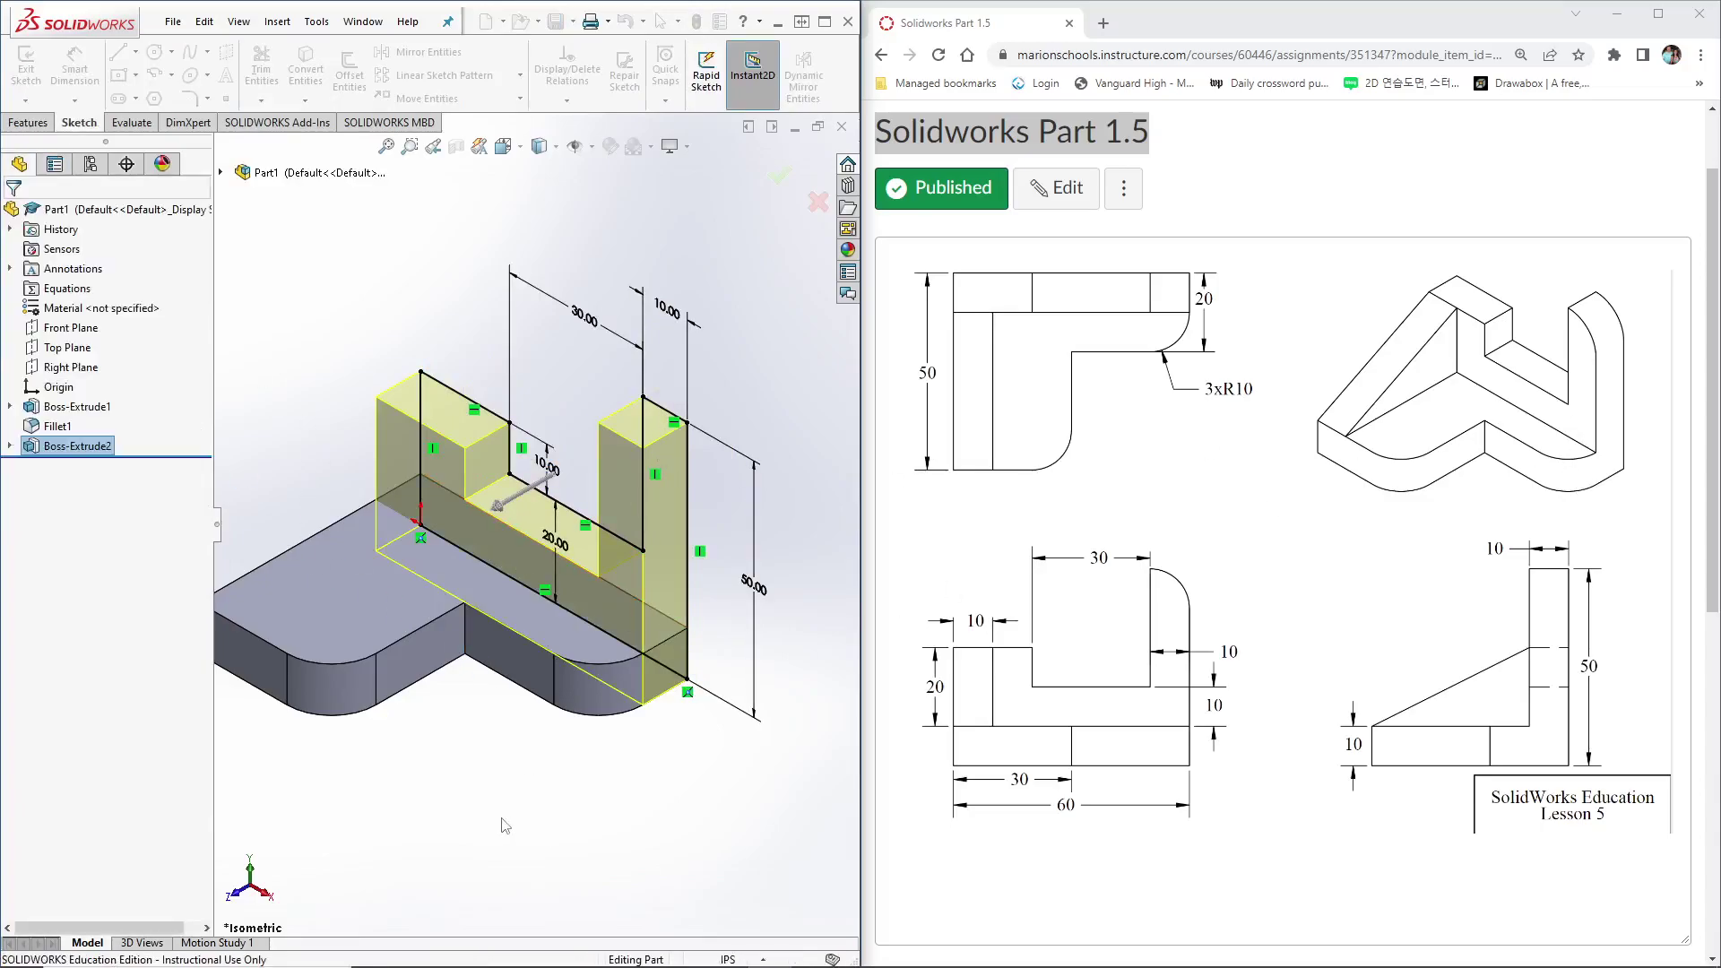
key(f)
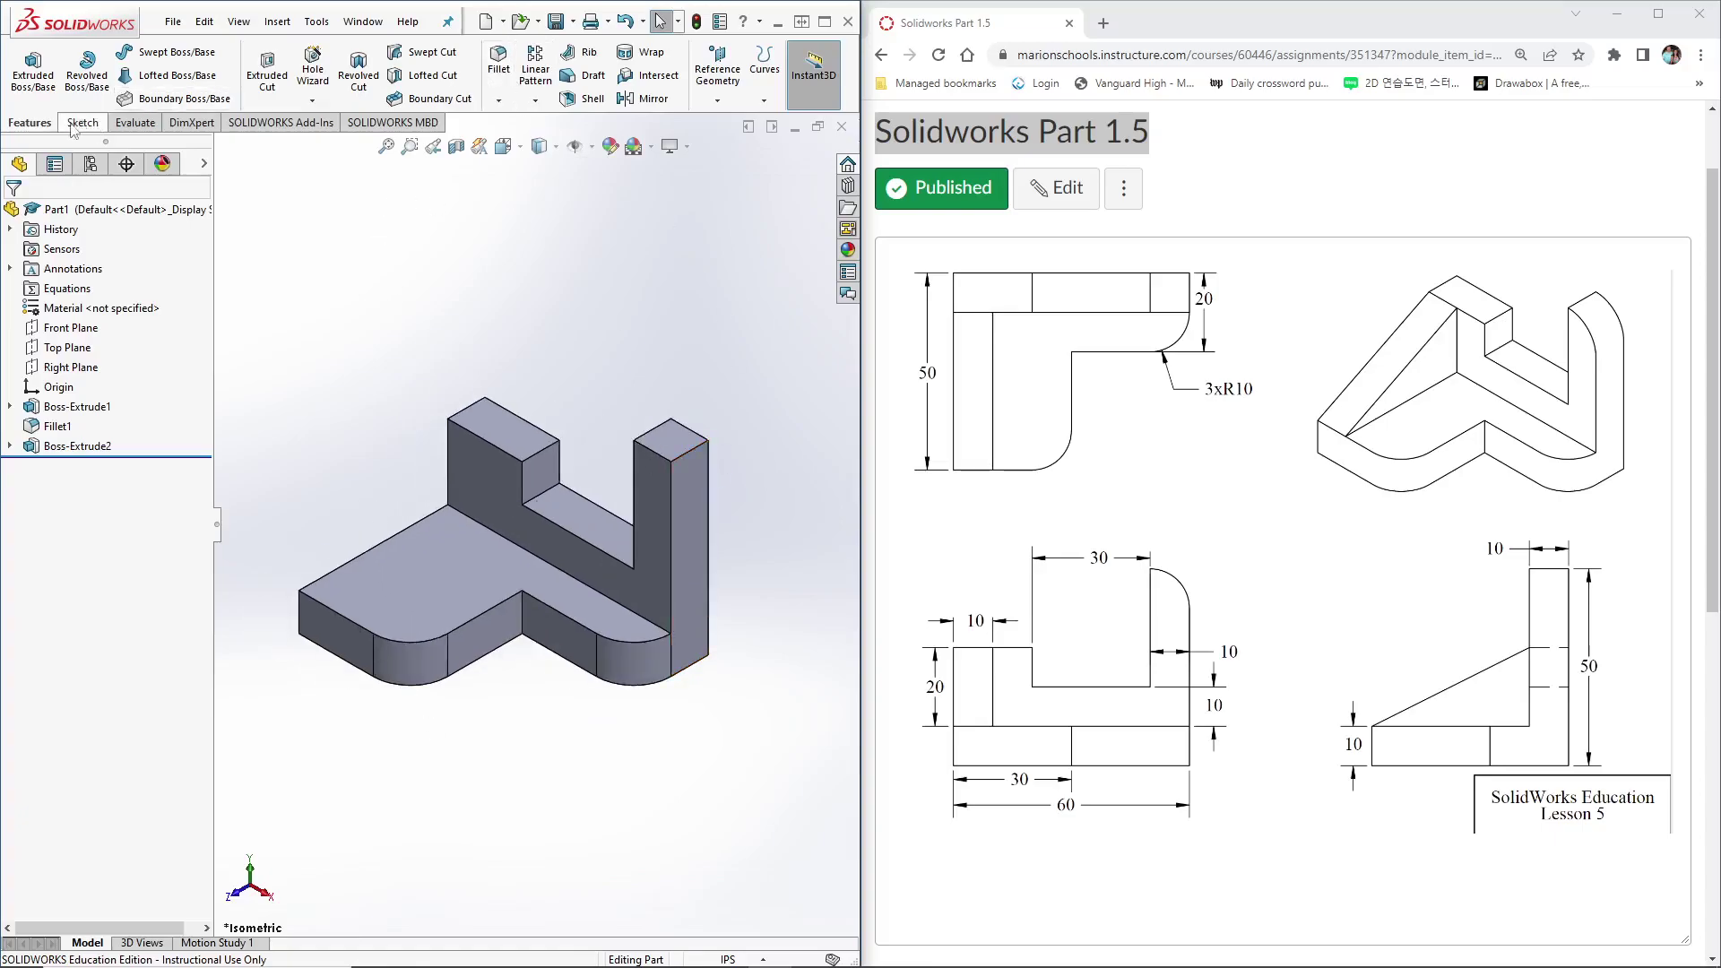
Fillet the tall post's top outer edge with a 10in radius.
click(499, 61)
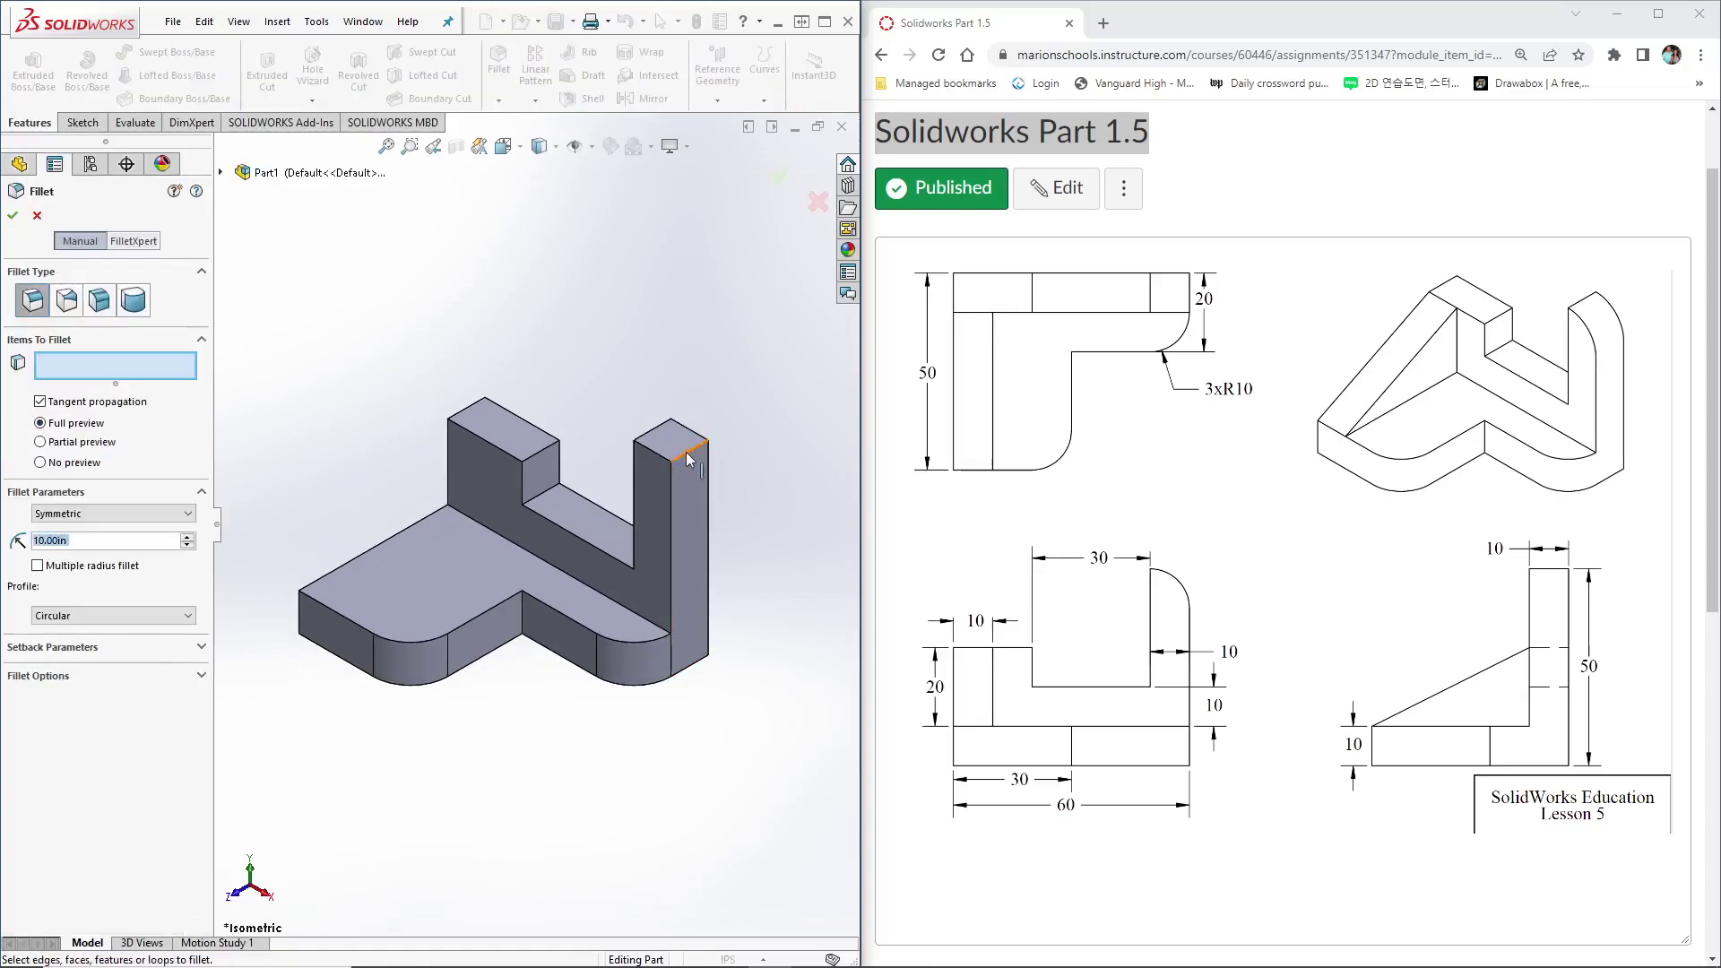
click(690, 457)
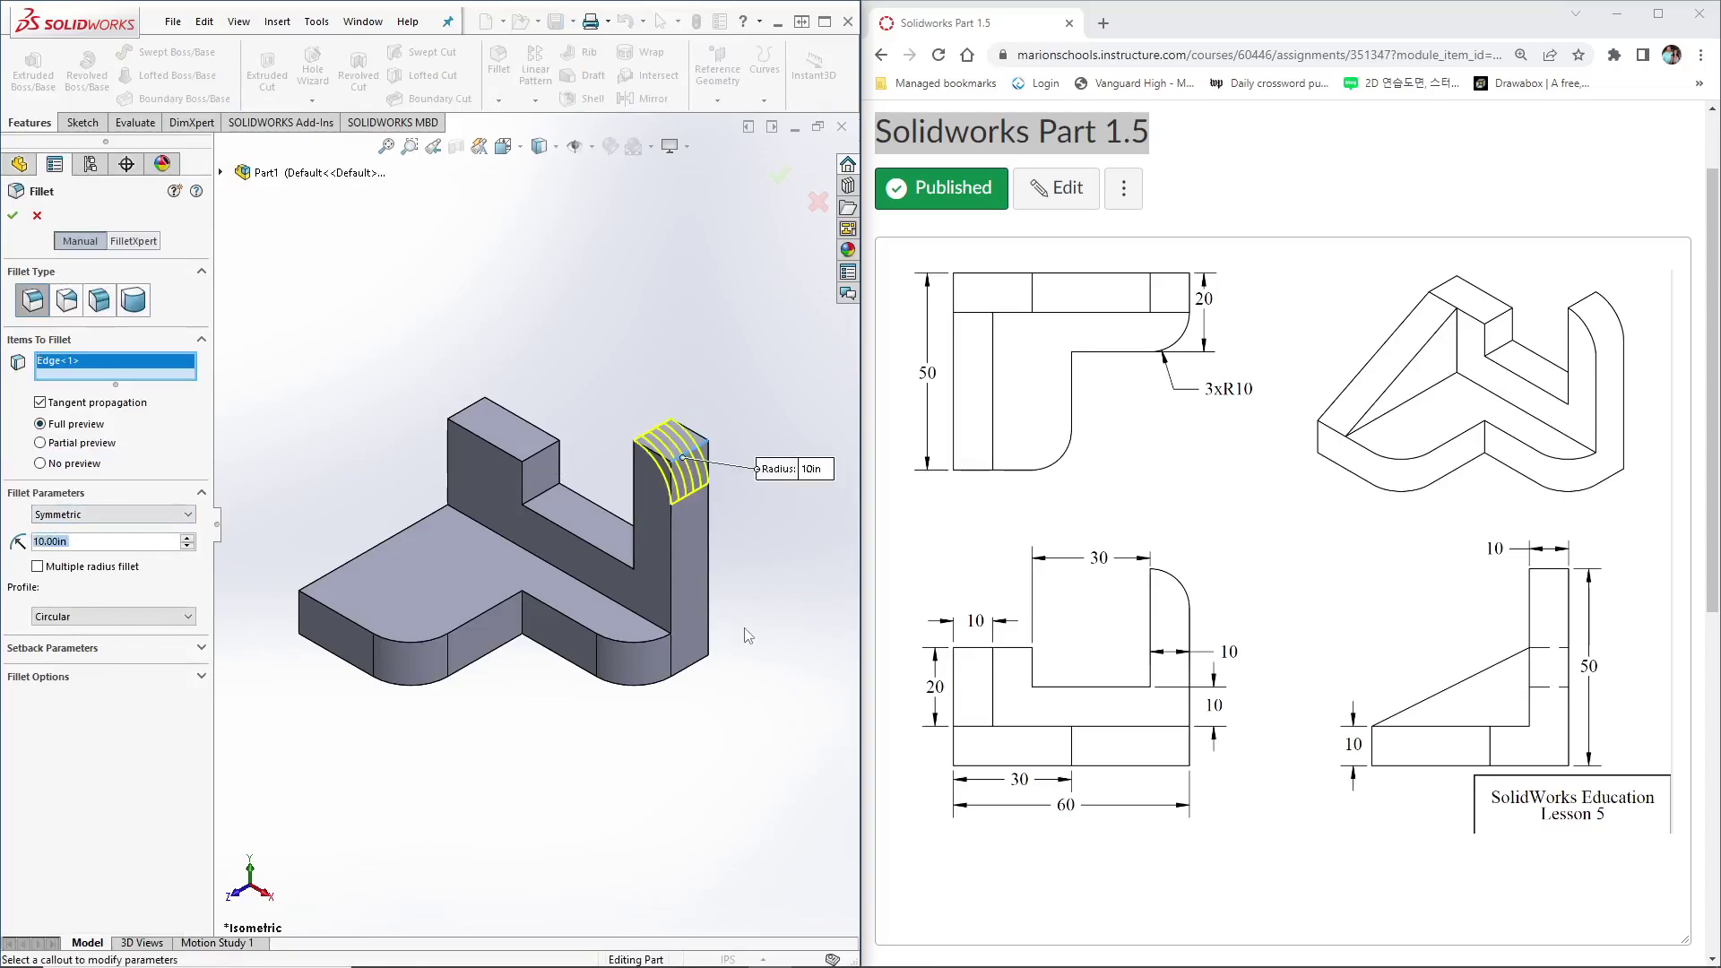
click(13, 217)
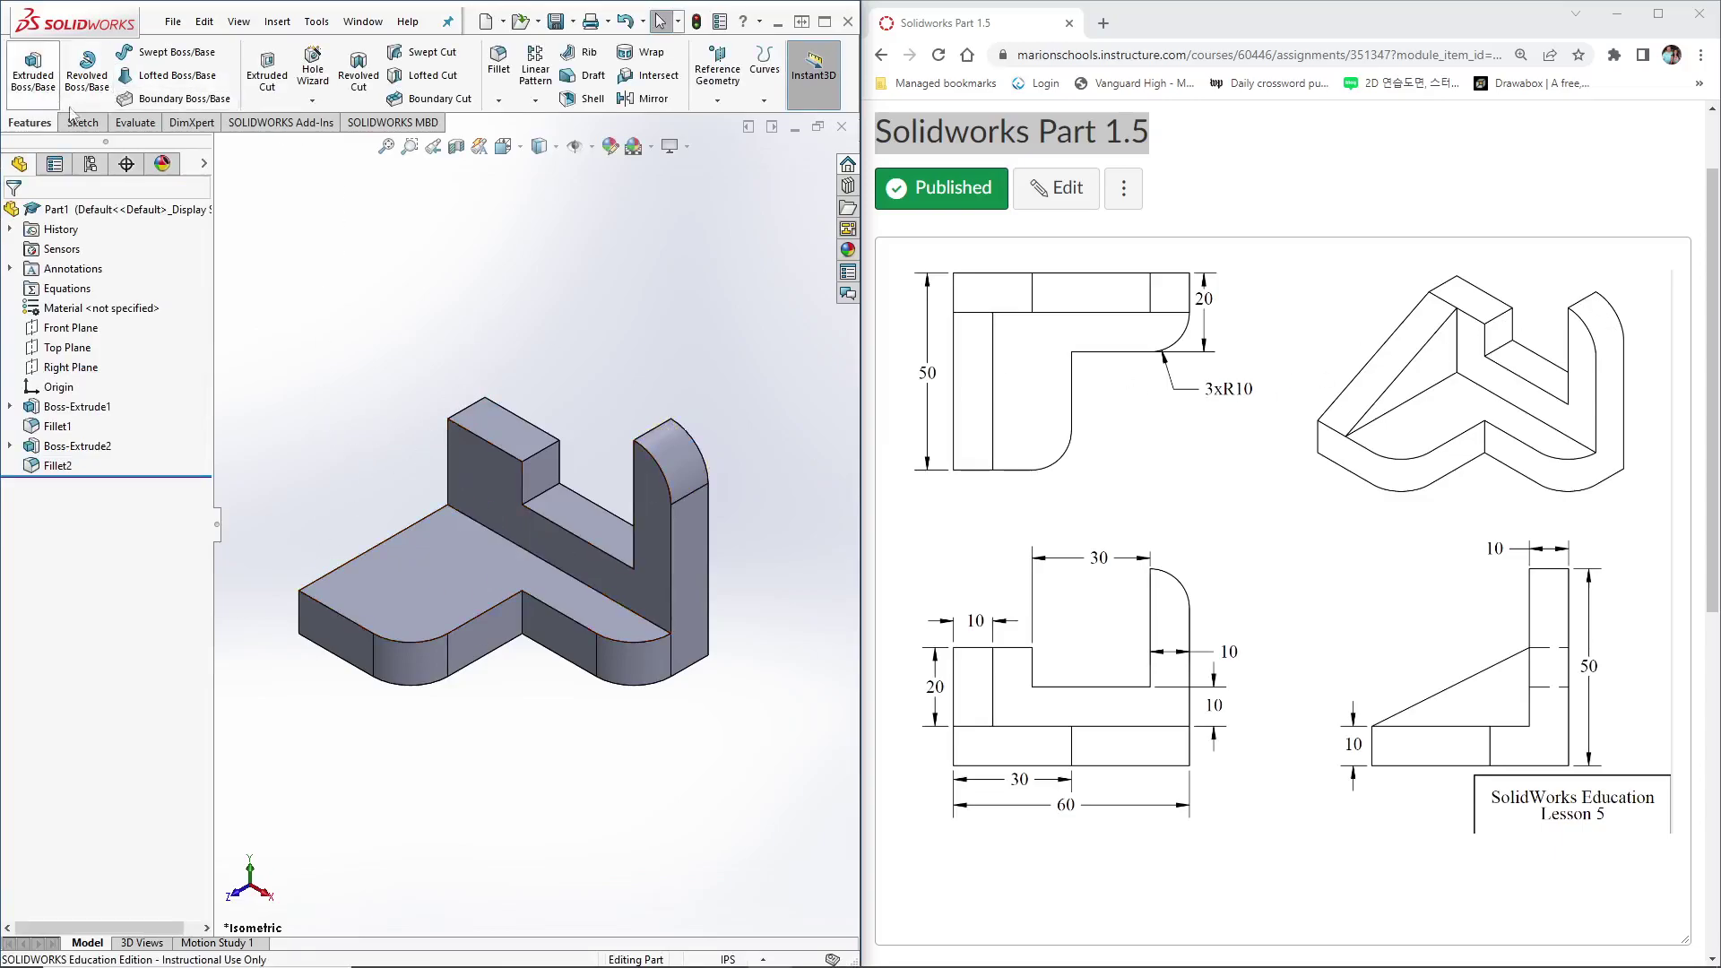
click(82, 122)
On the side face, sketch a closed triangle linking the wall's top corner, base front corner and wall foot.
click(26, 62)
middle_drag(333, 534, 449, 556)
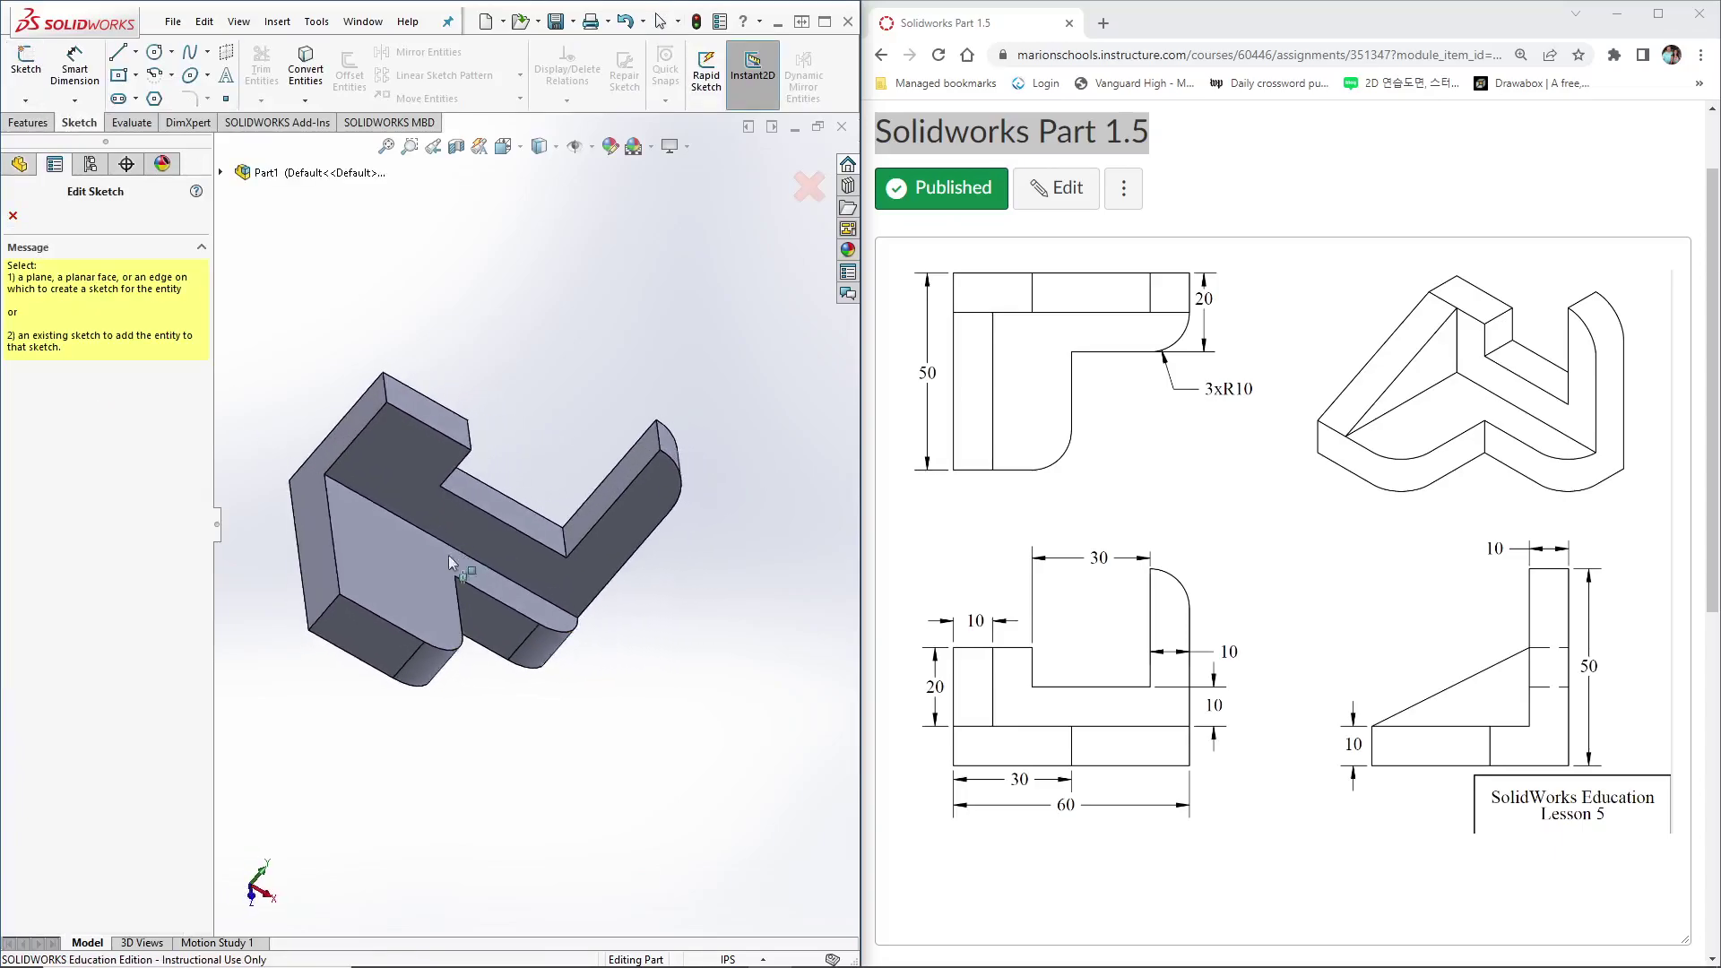
click(310, 536)
click(117, 52)
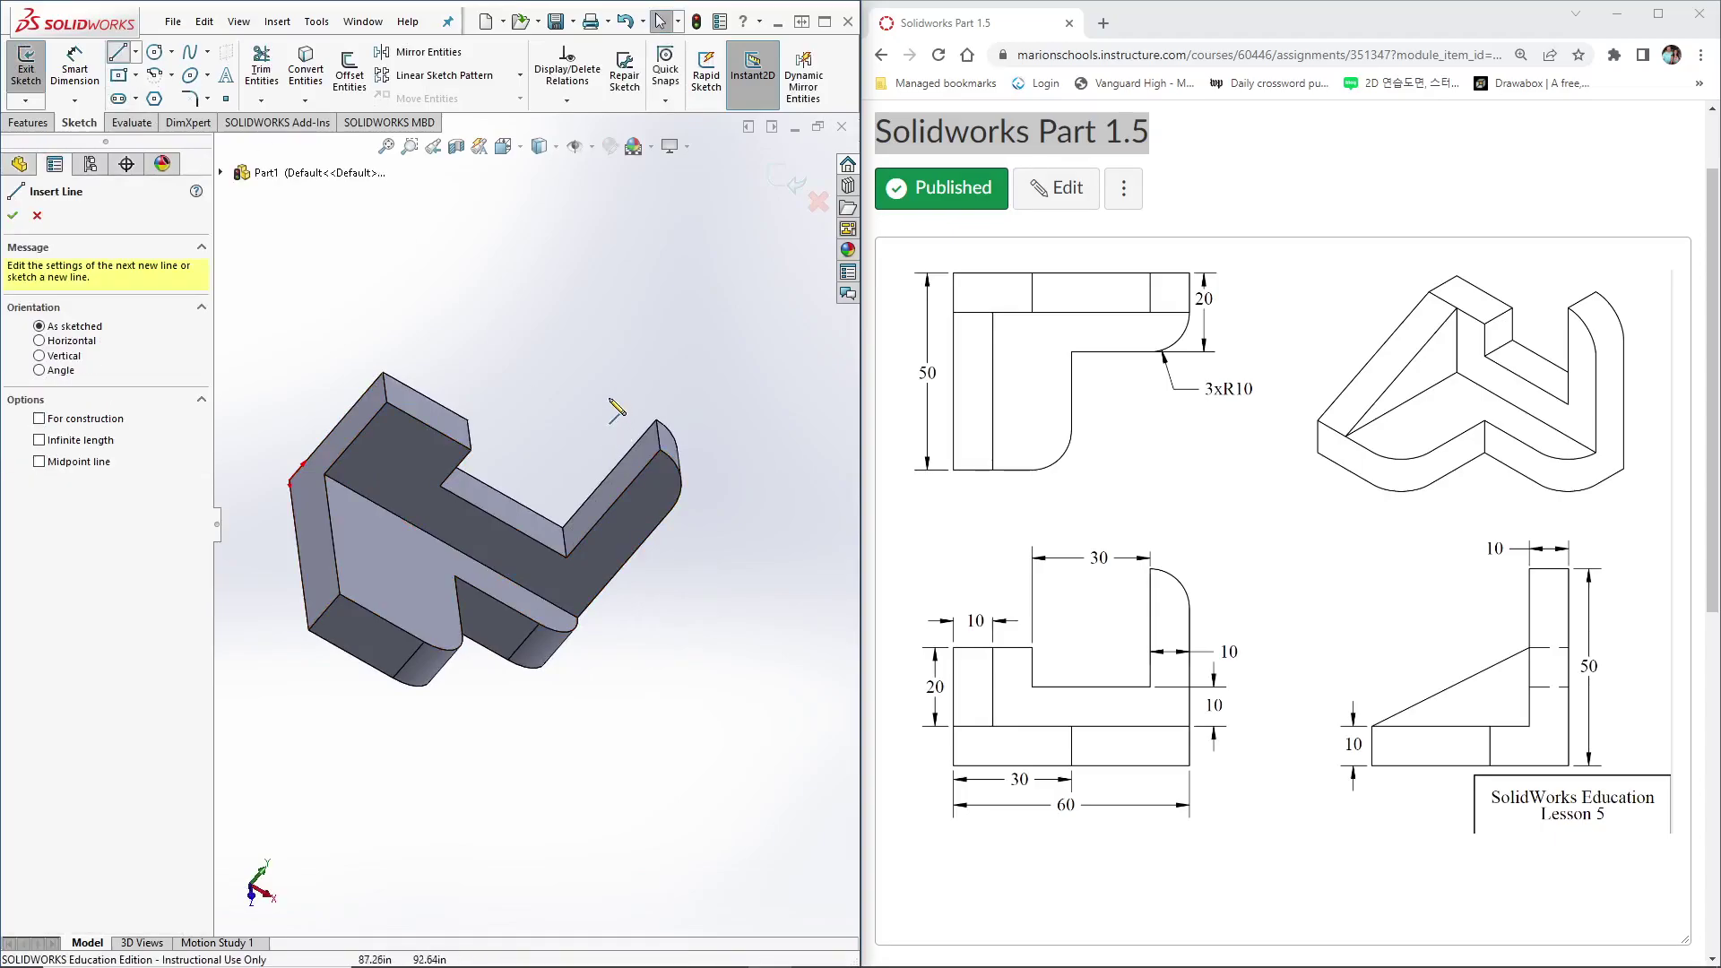
key(ctrl+7)
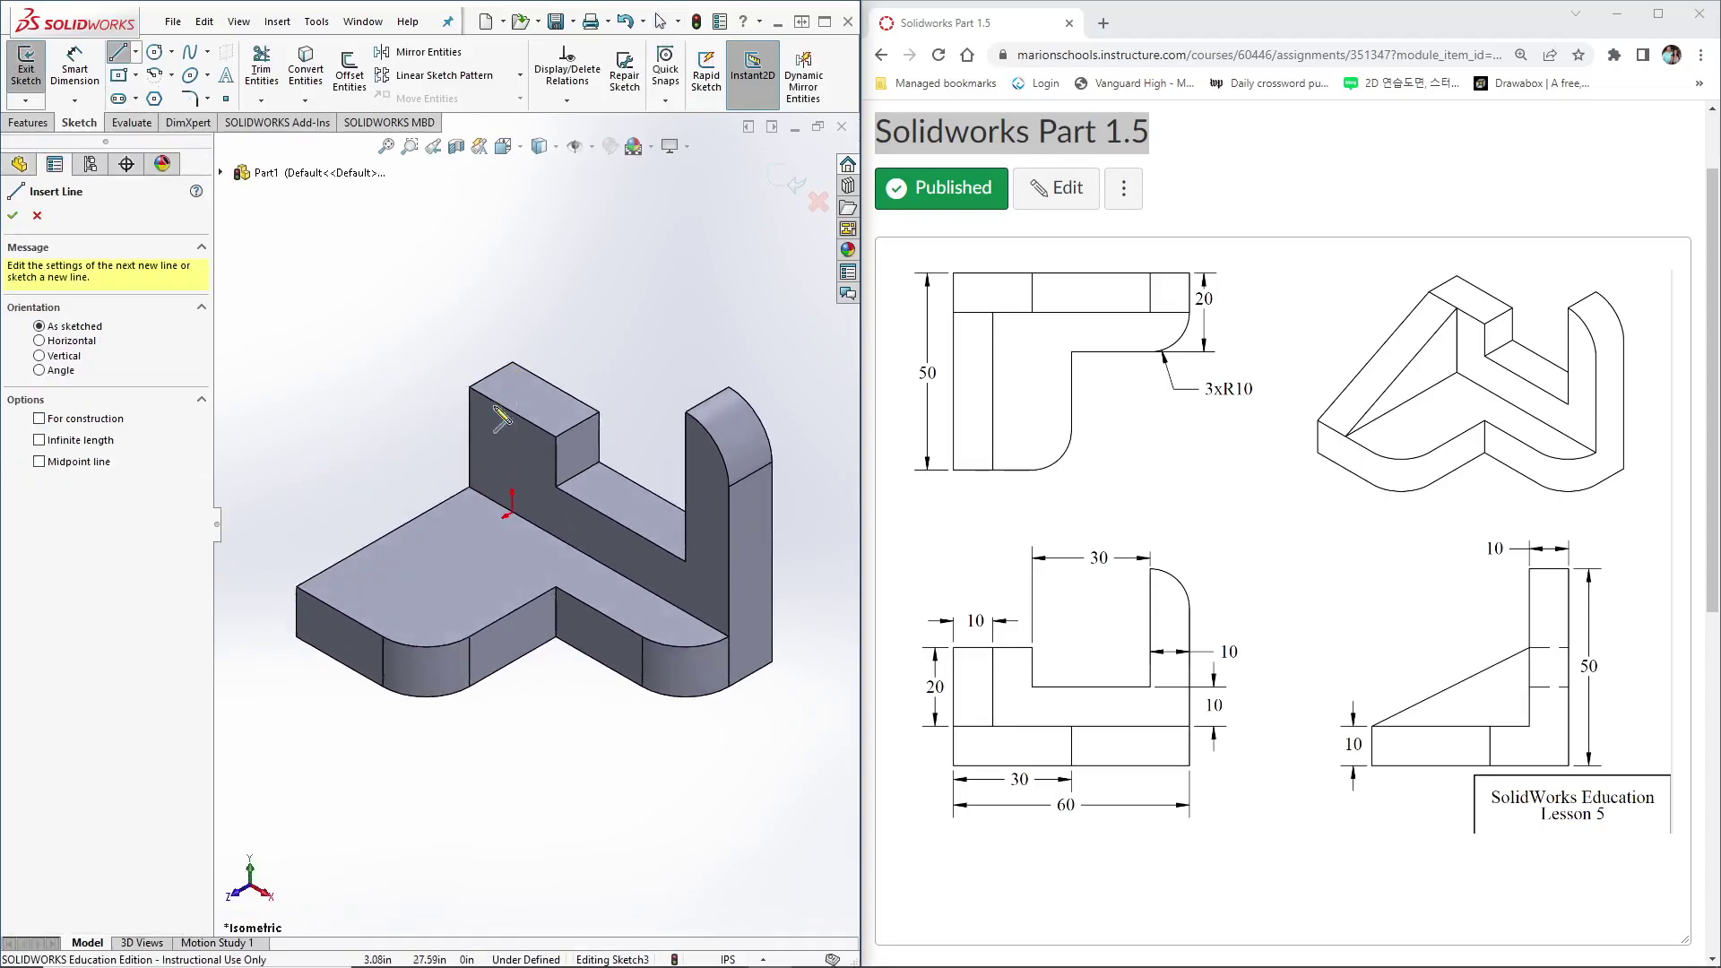
click(470, 388)
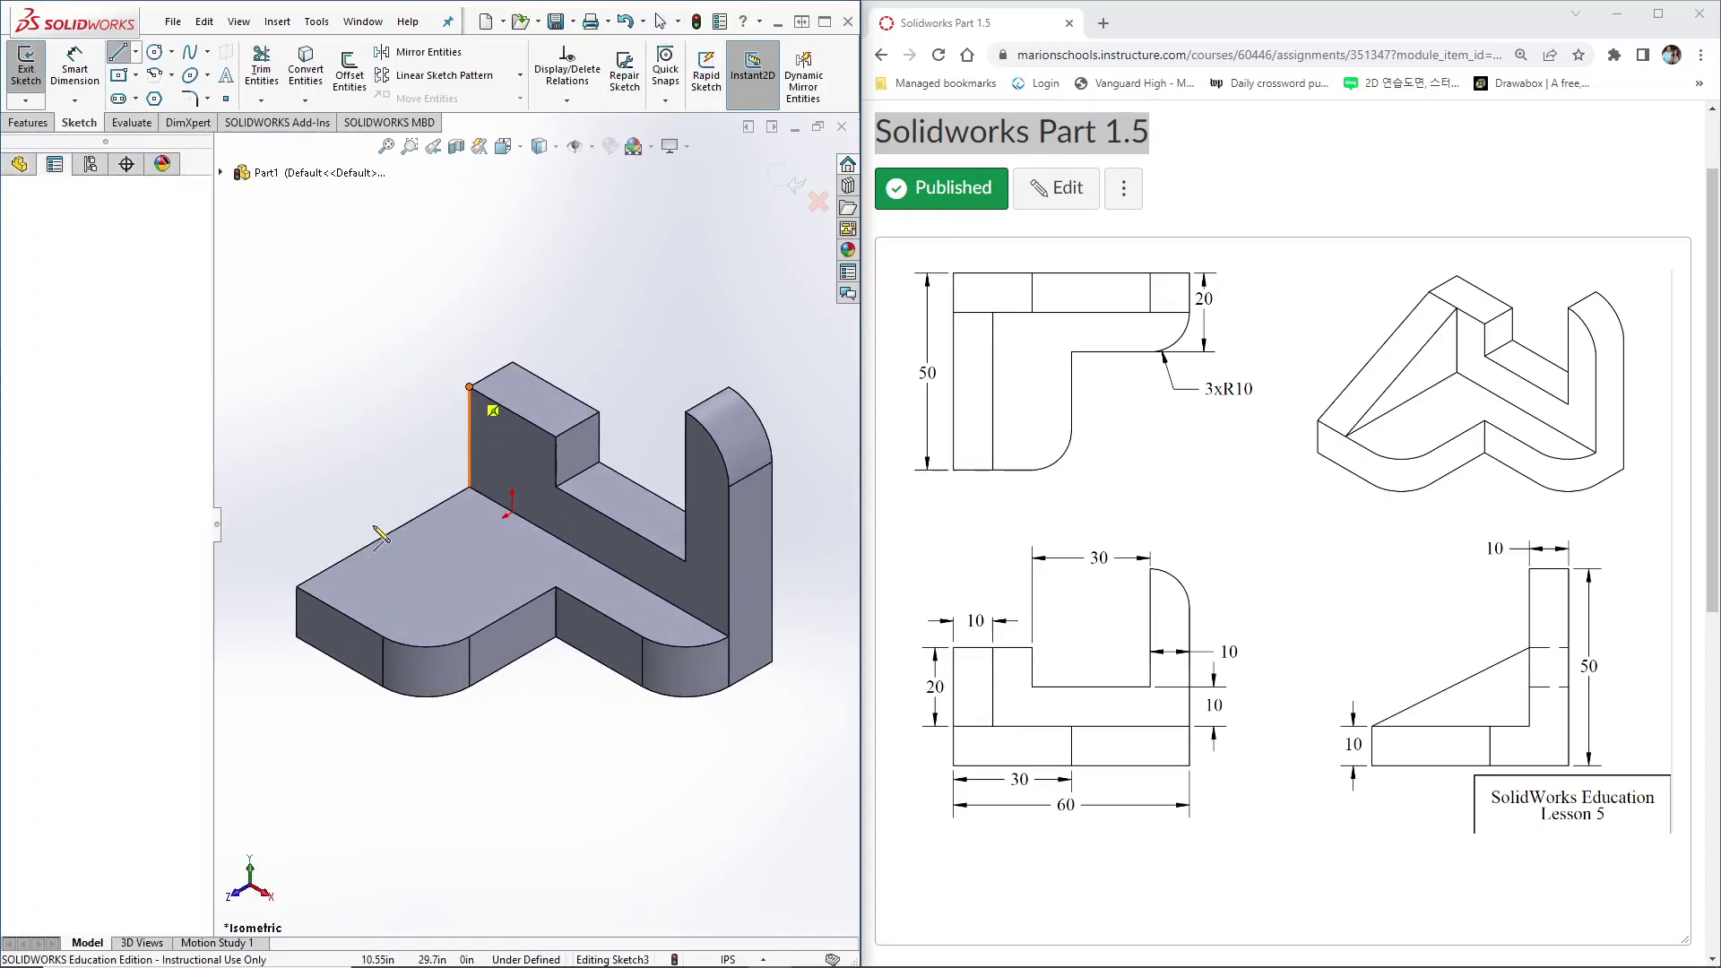
click(297, 588)
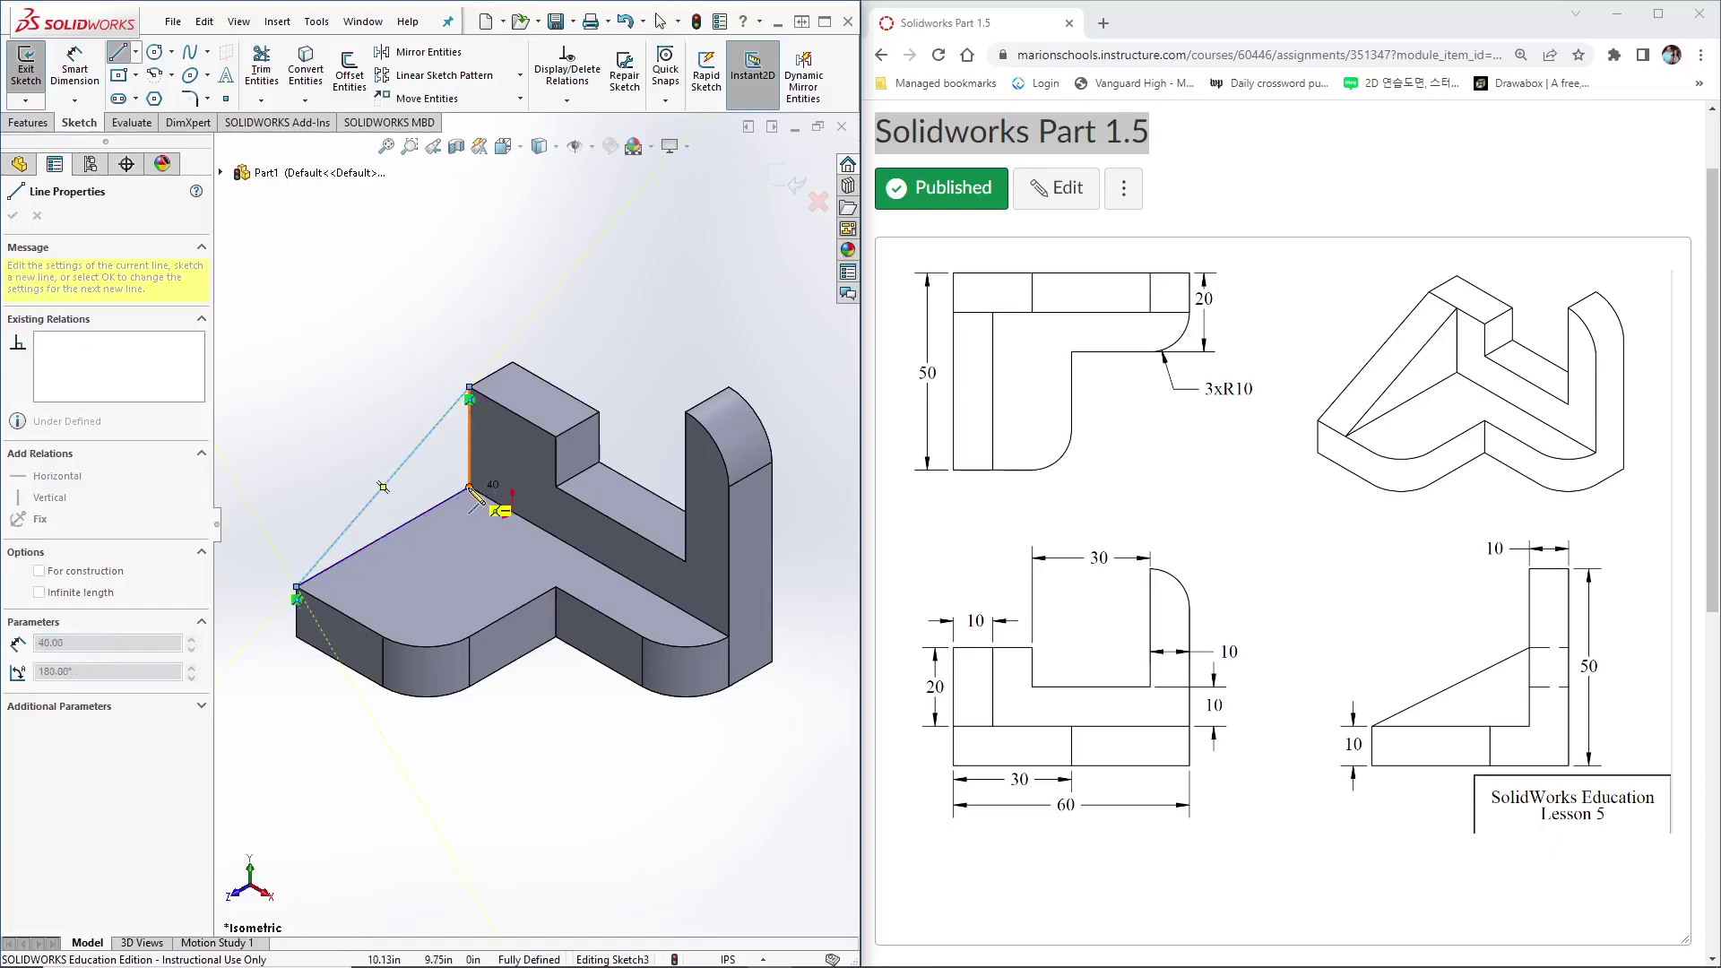
click(469, 489)
click(470, 389)
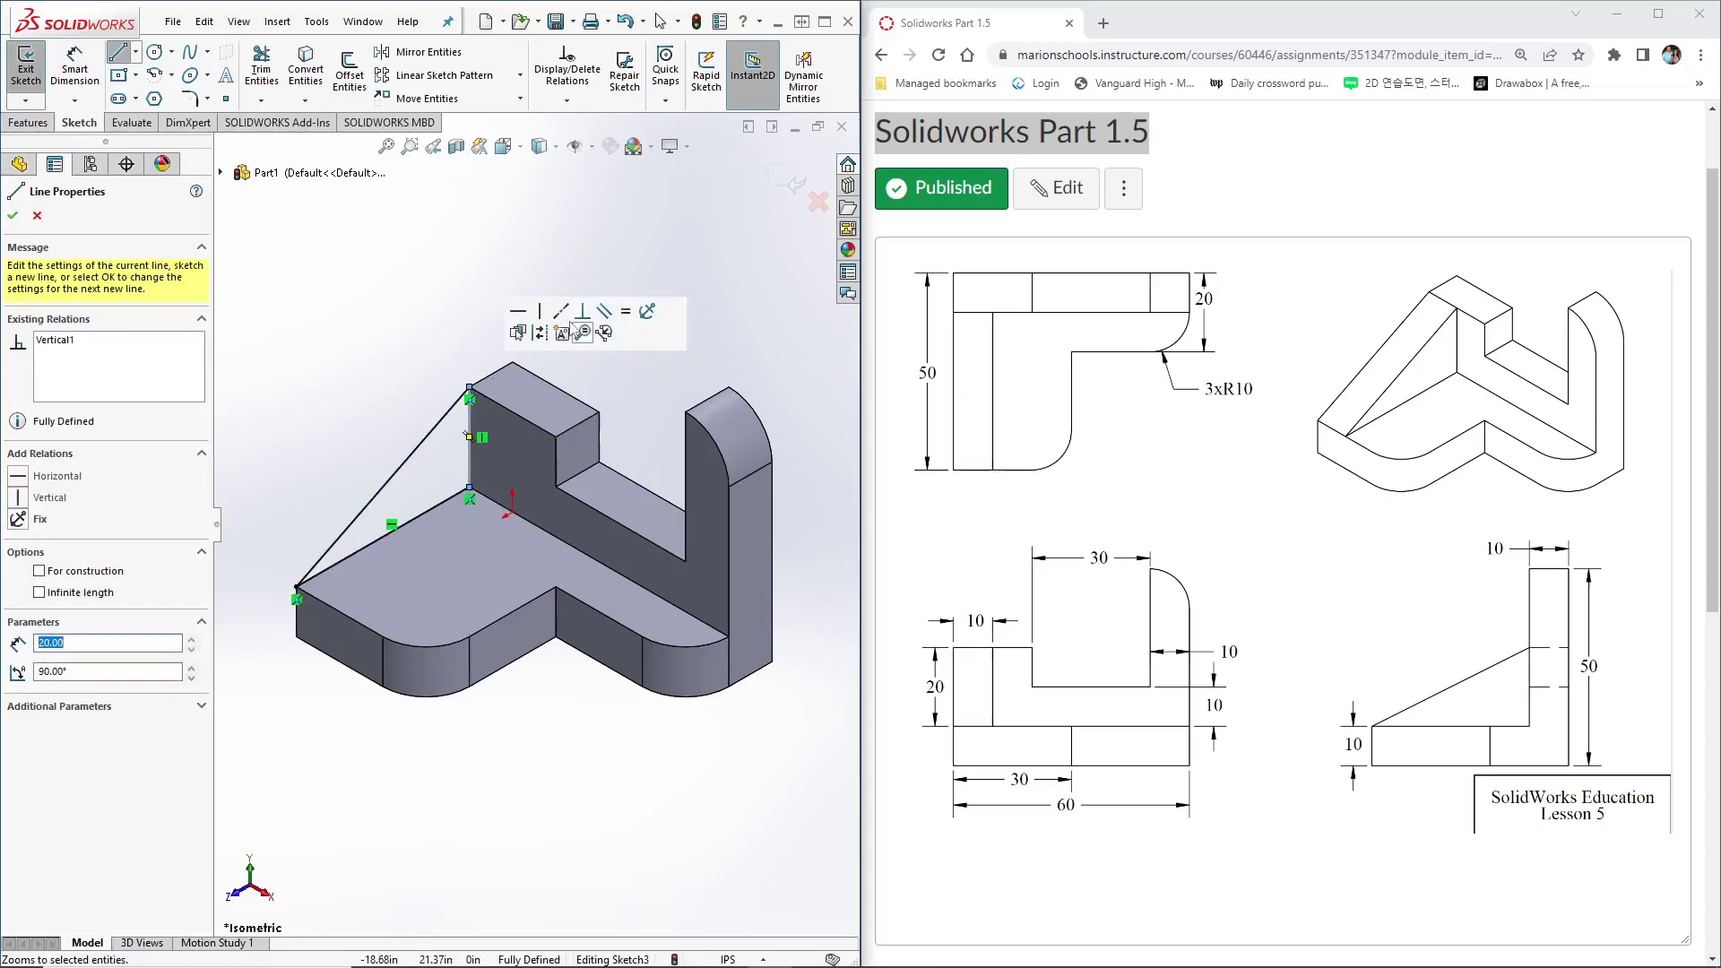
key(Escape)
key(Escape)
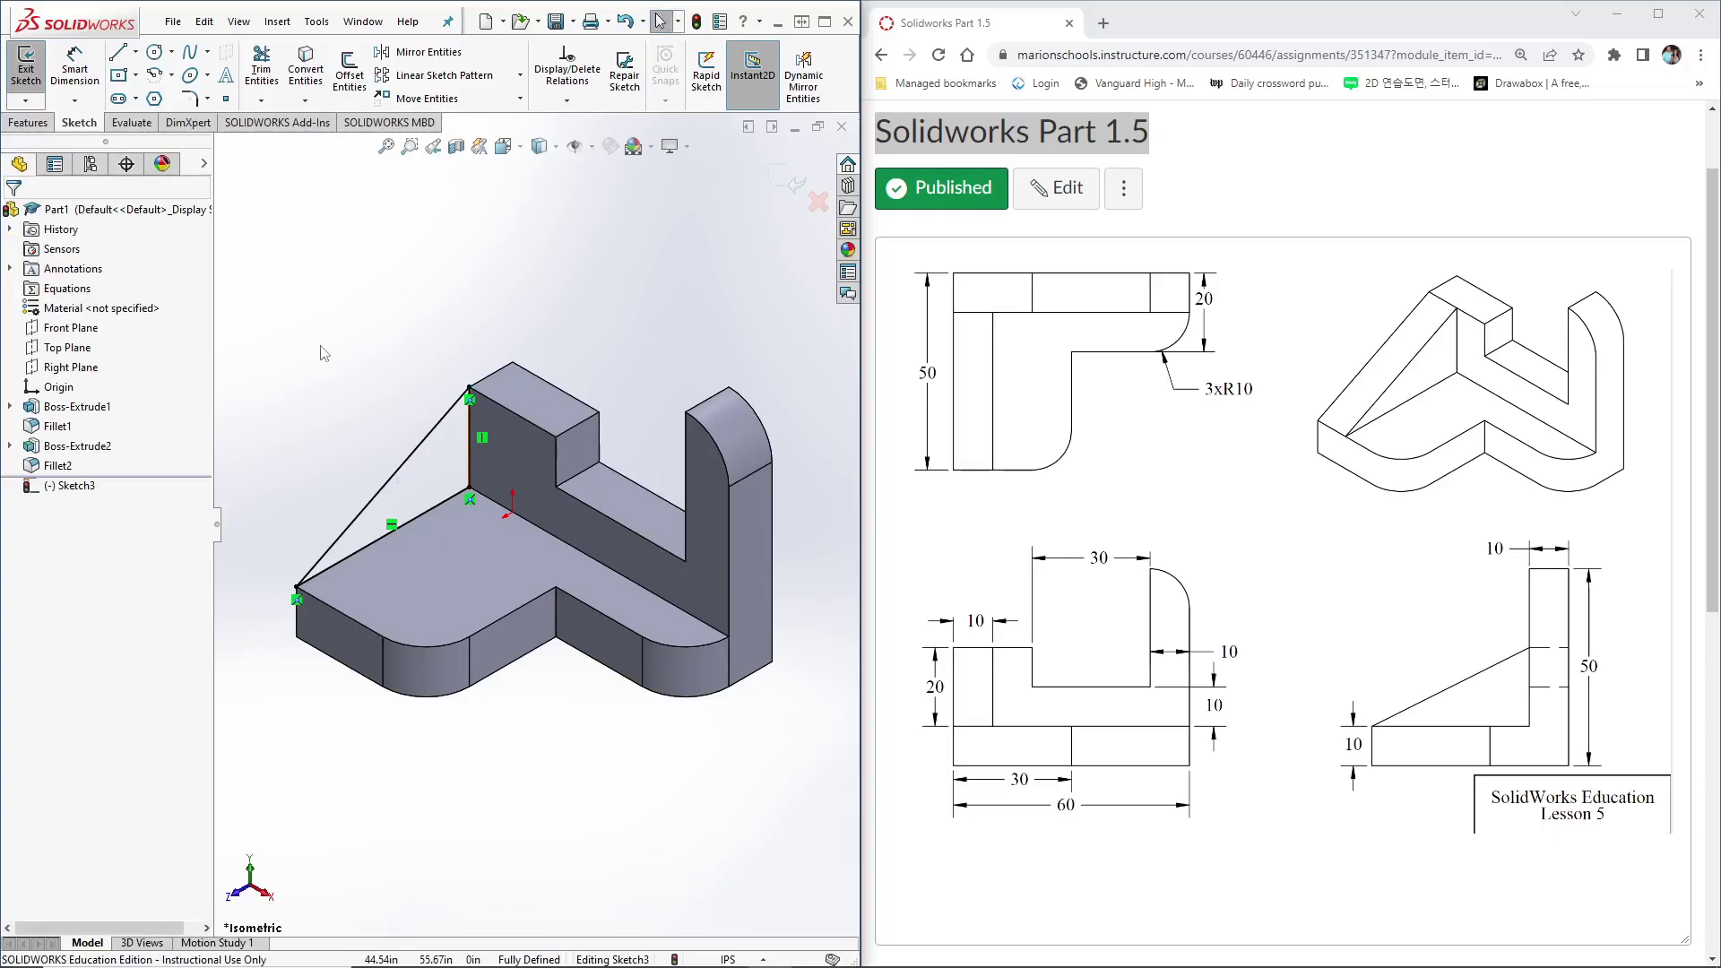
Extrude the Sketch3 triangle 10 in with reversed direction to form the sloped rib as Boss-Extrude3.
click(28, 126)
click(33, 72)
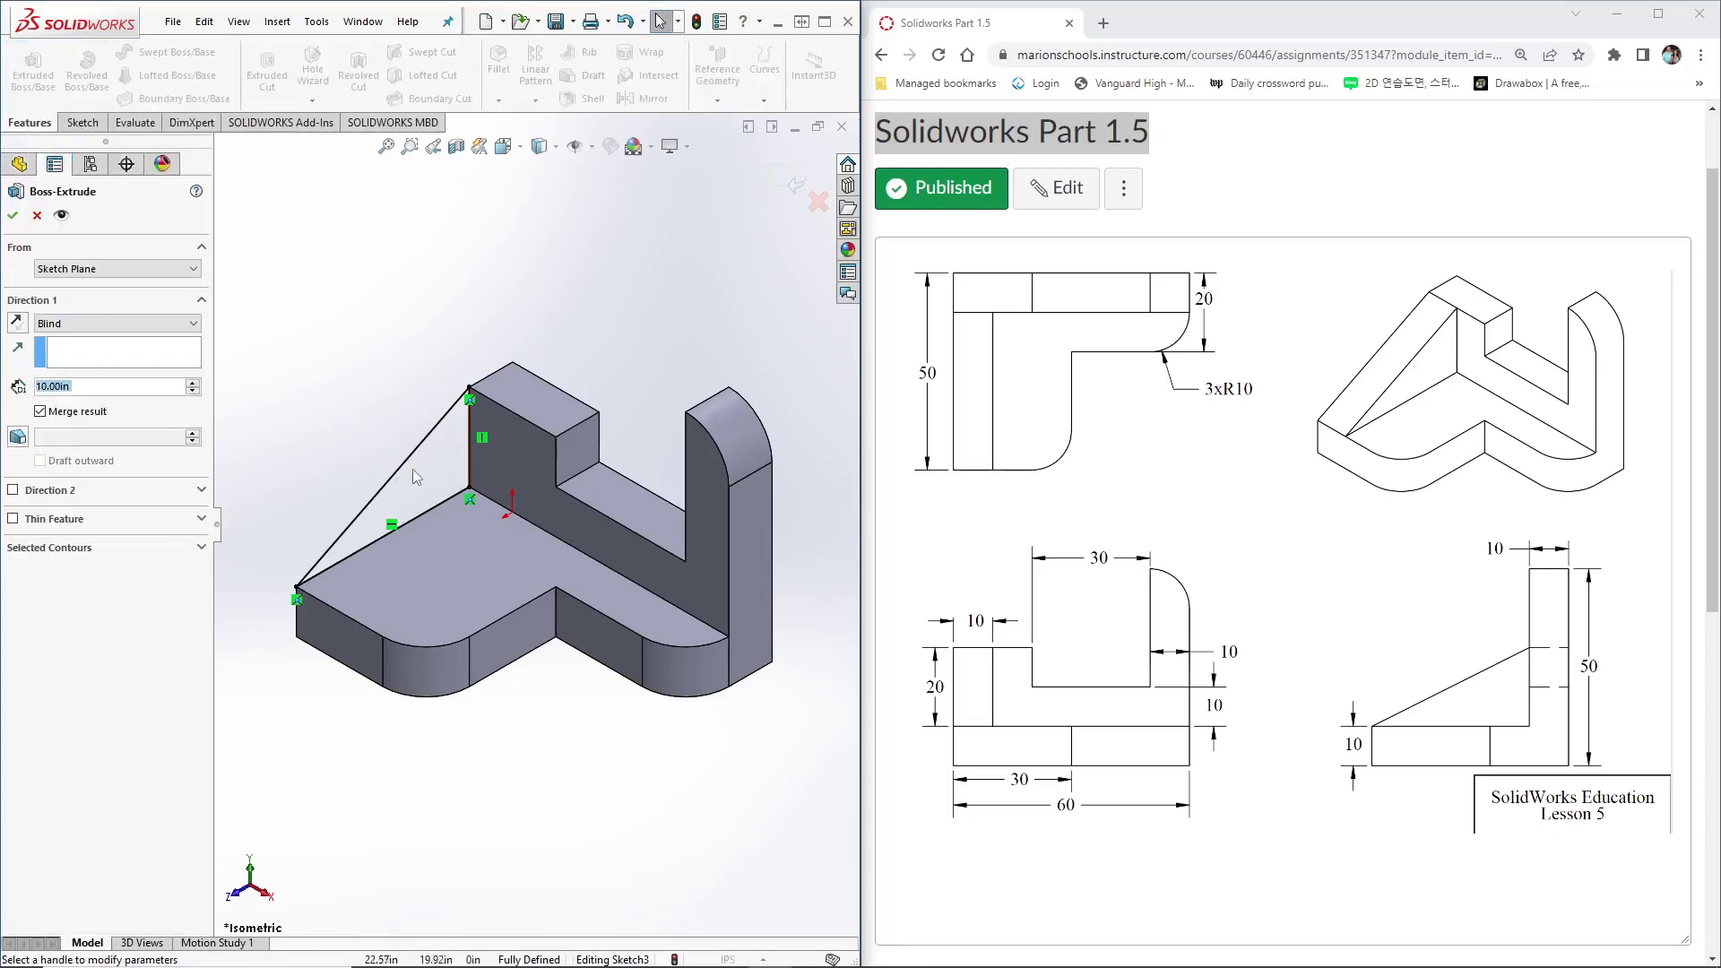
click(16, 324)
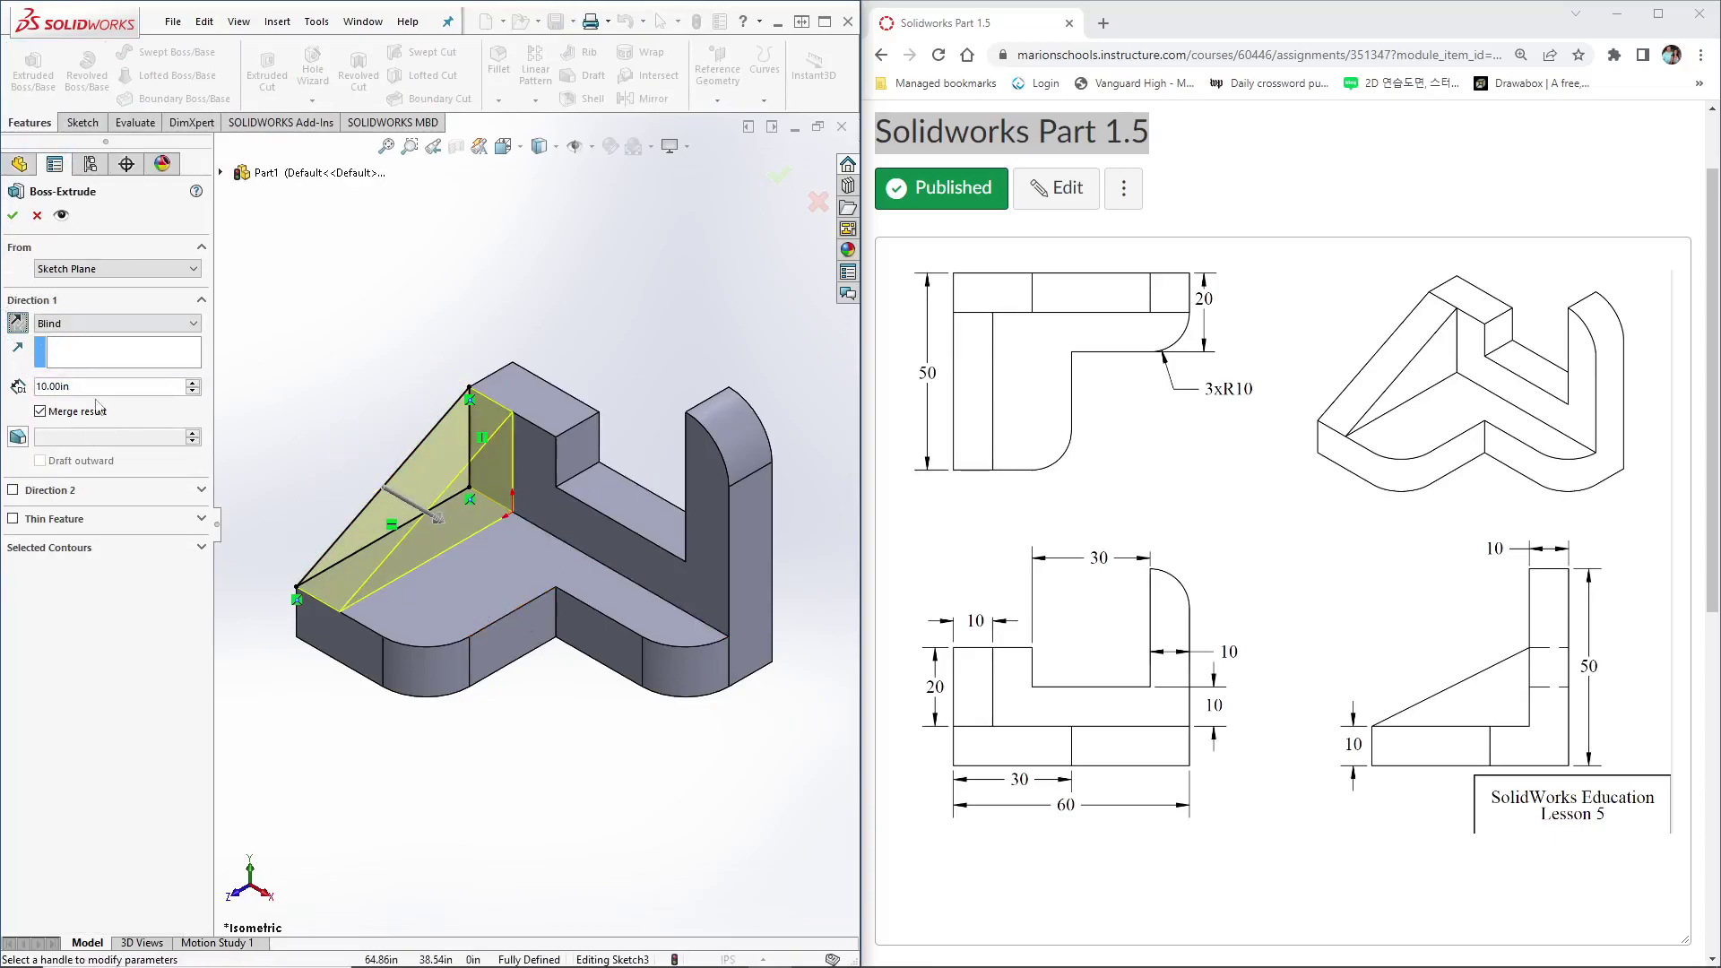
click(13, 215)
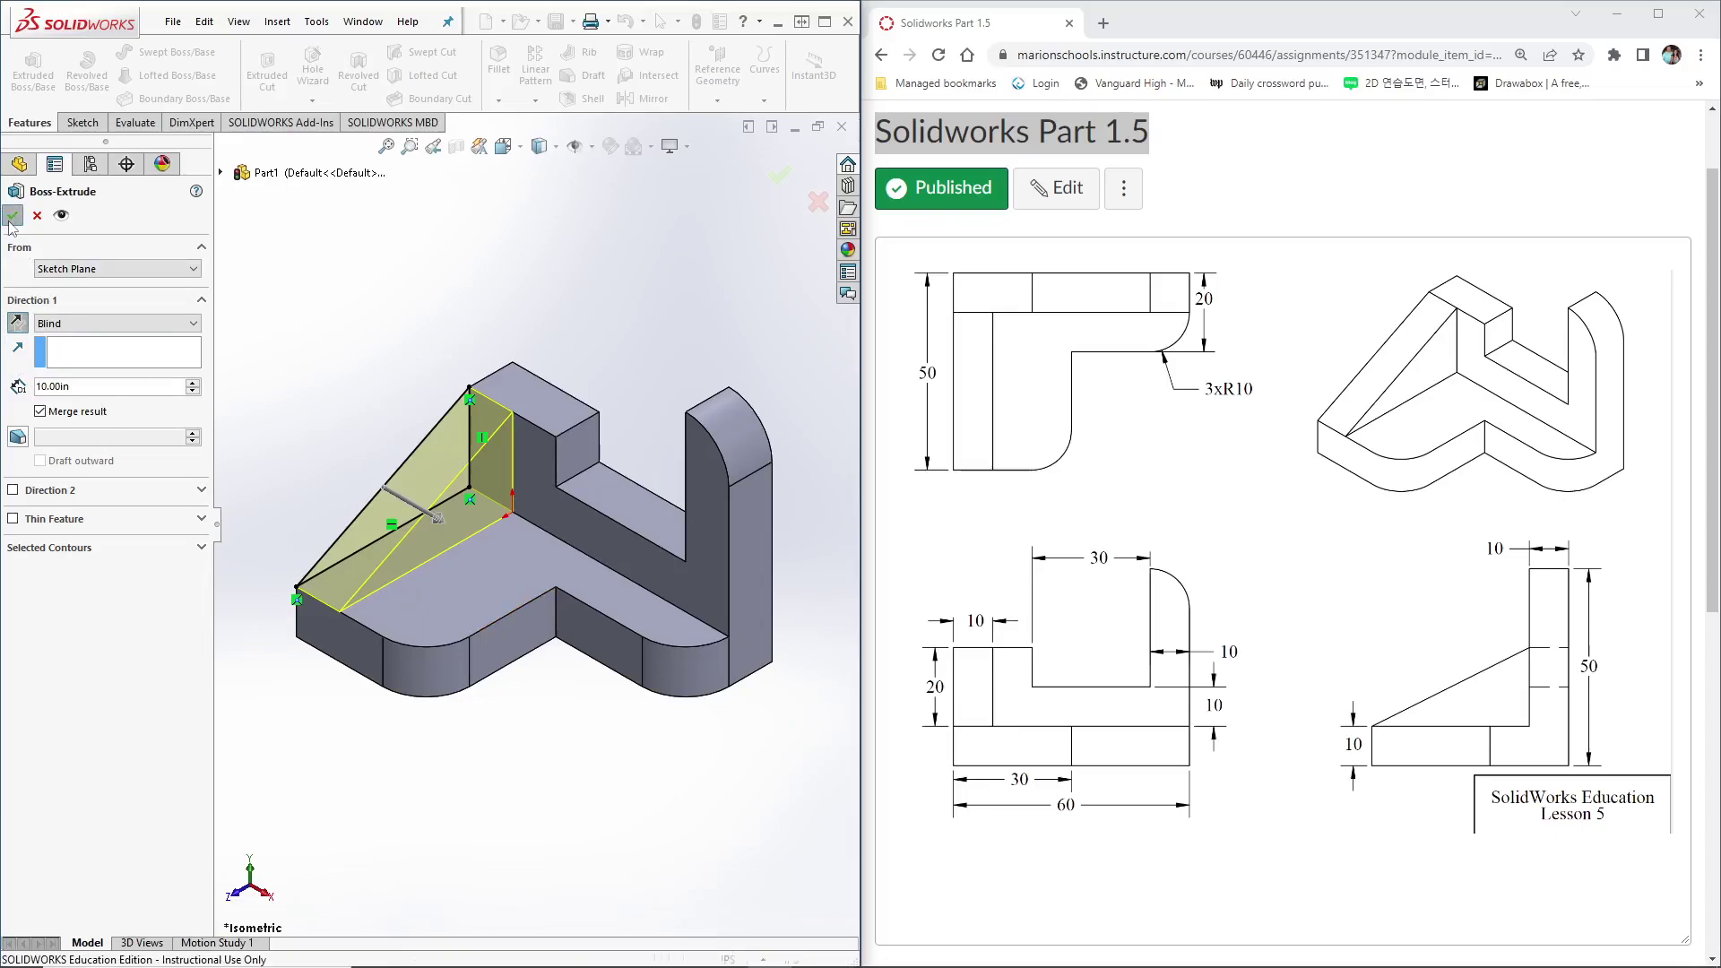
click(527, 273)
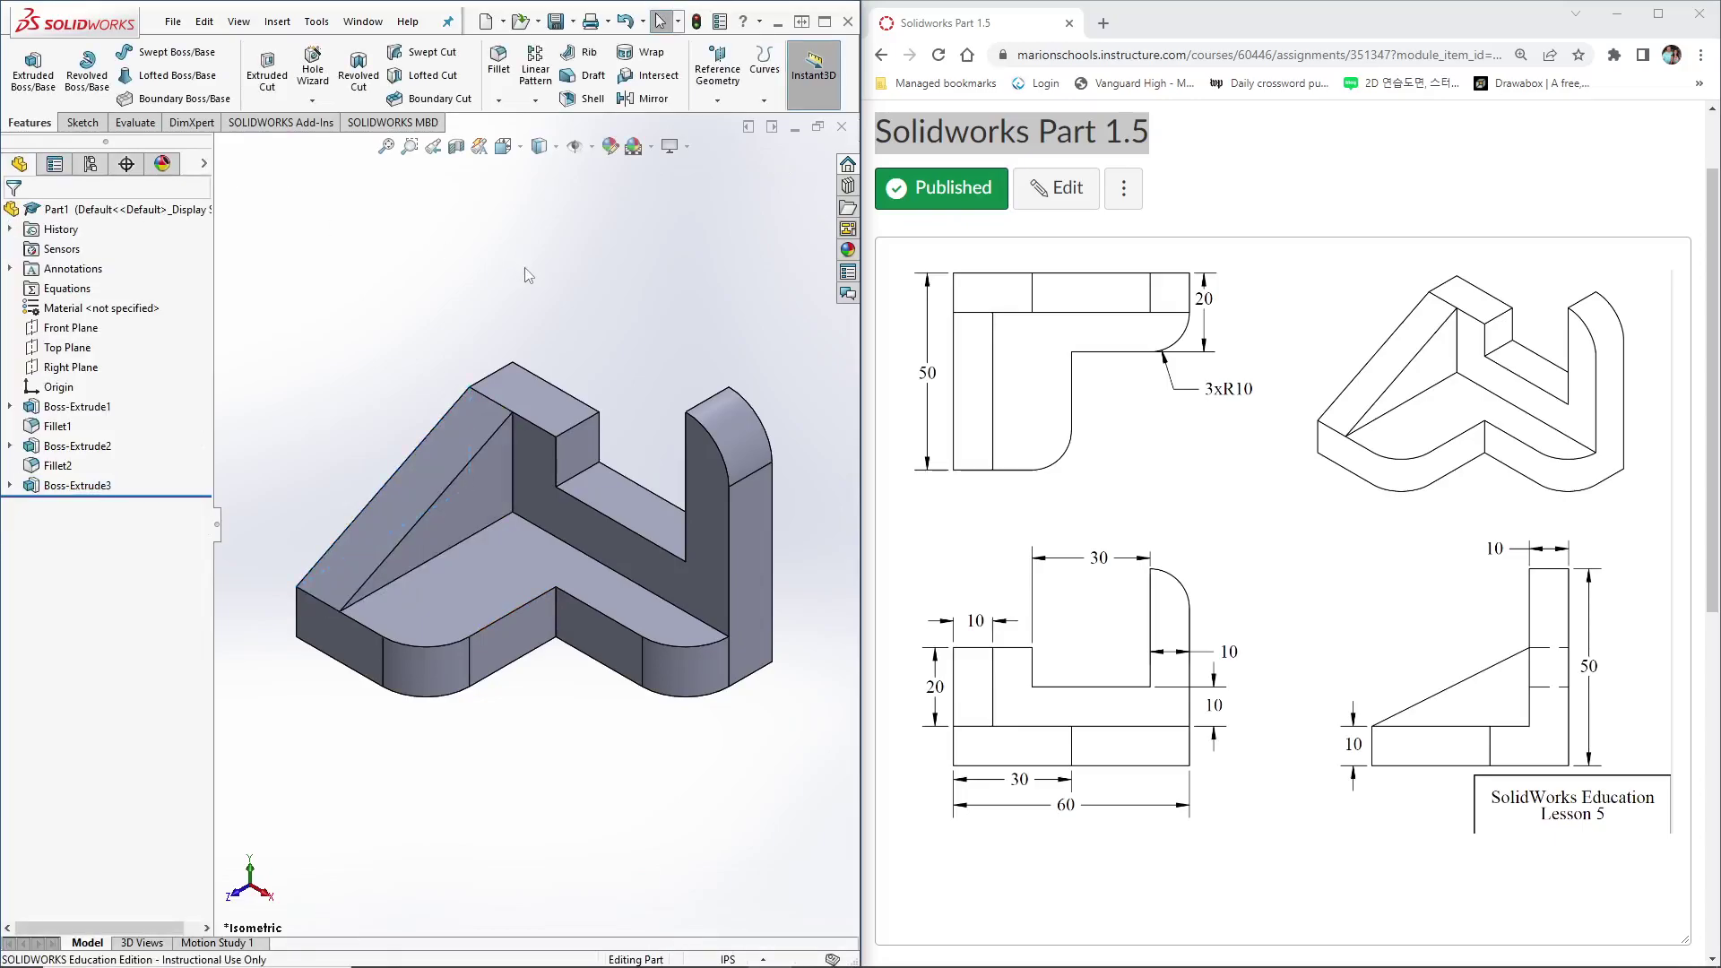